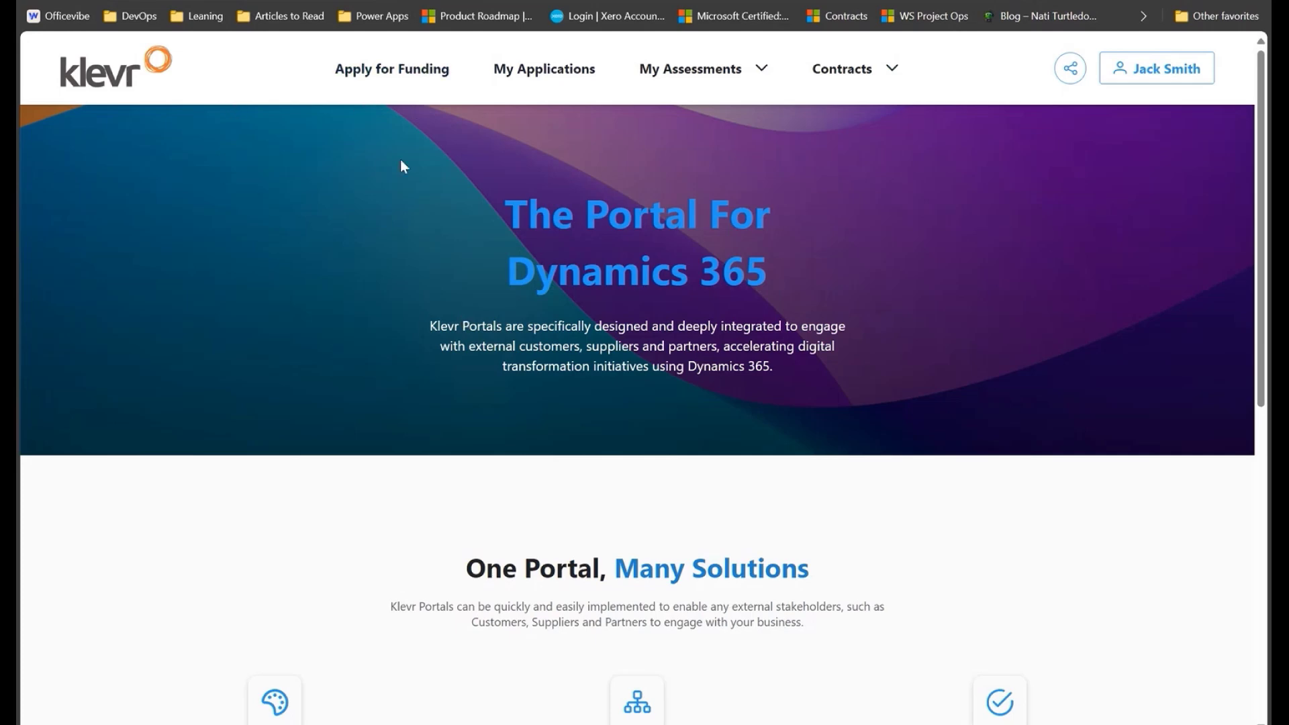
Open the 2024 Comprehensive School Improvement Round under Apply for Funding and review its description, dates, allocations and existing applications.
left_click(409, 70)
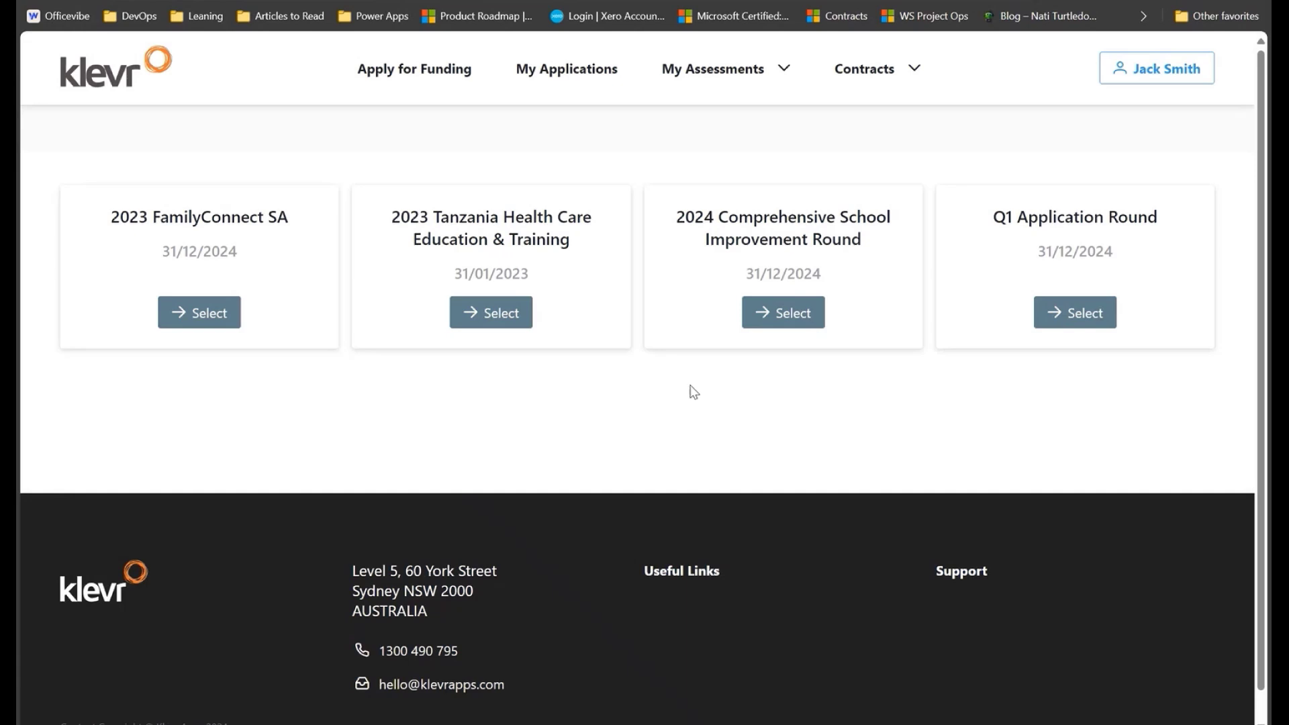
left_click(783, 327)
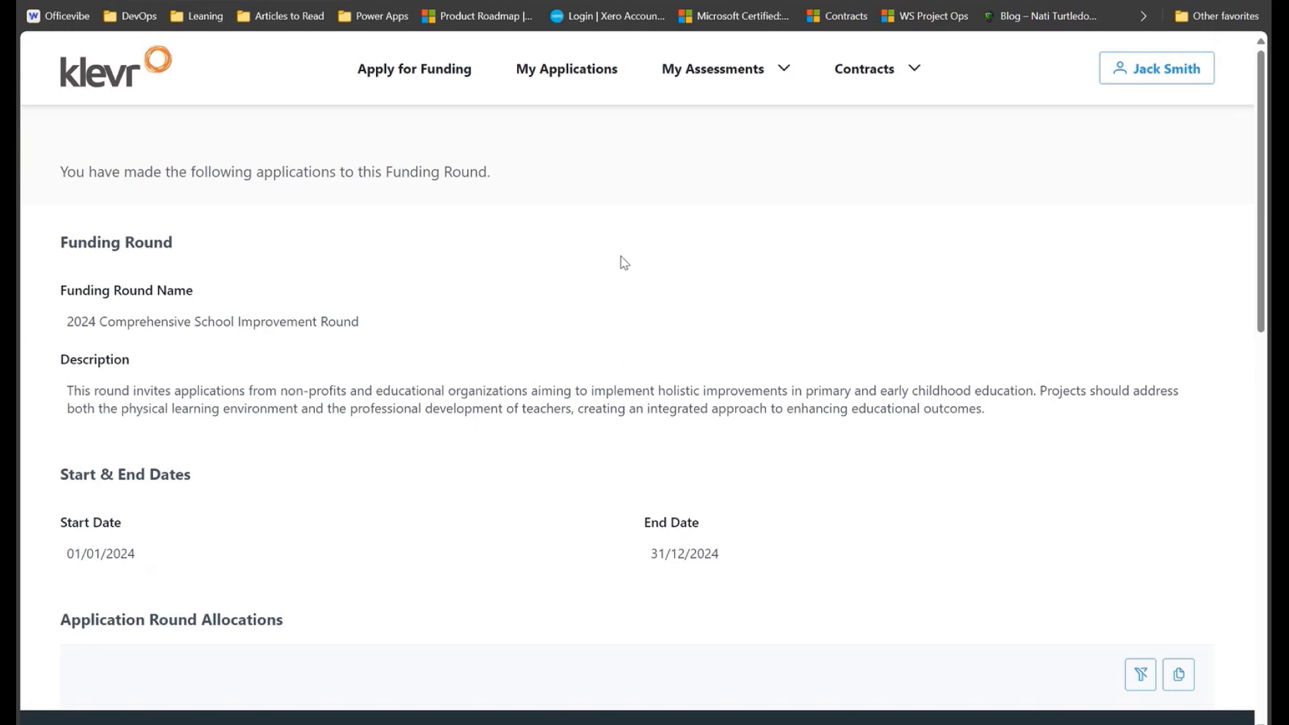
scroll(620, 261, "down", 5)
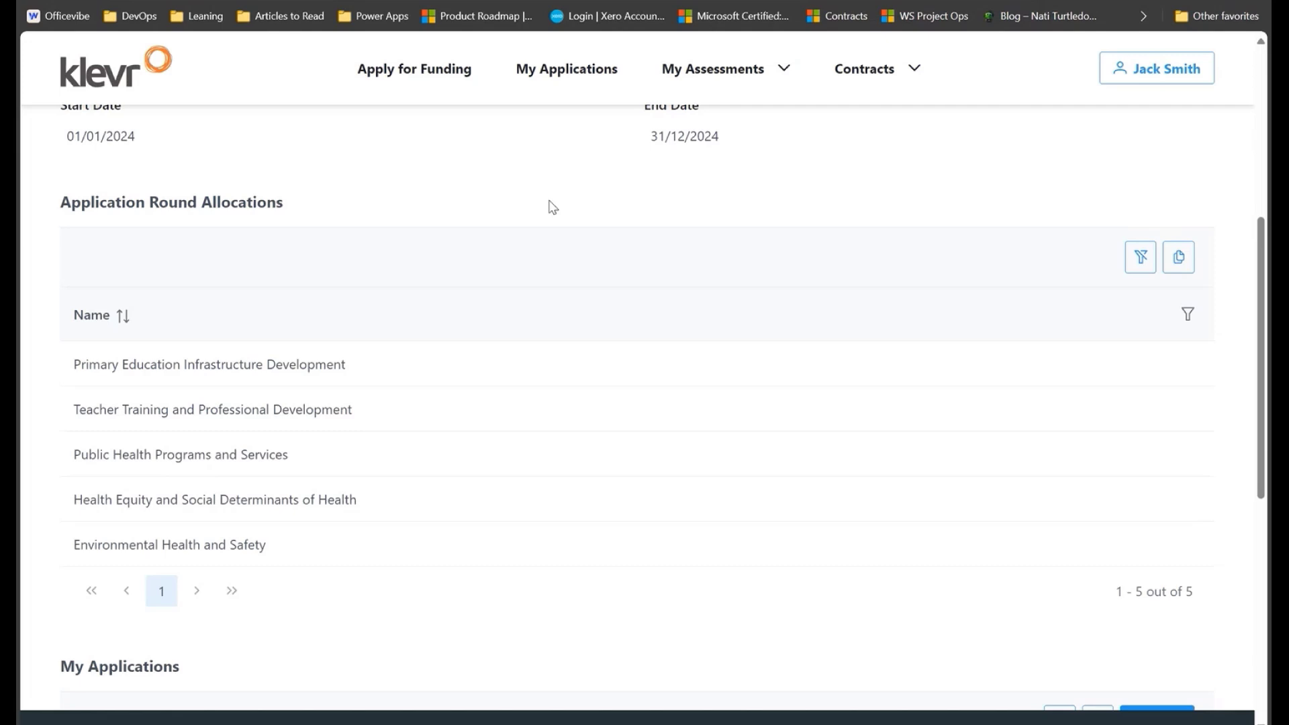
scroll(465, 231, "up", 5)
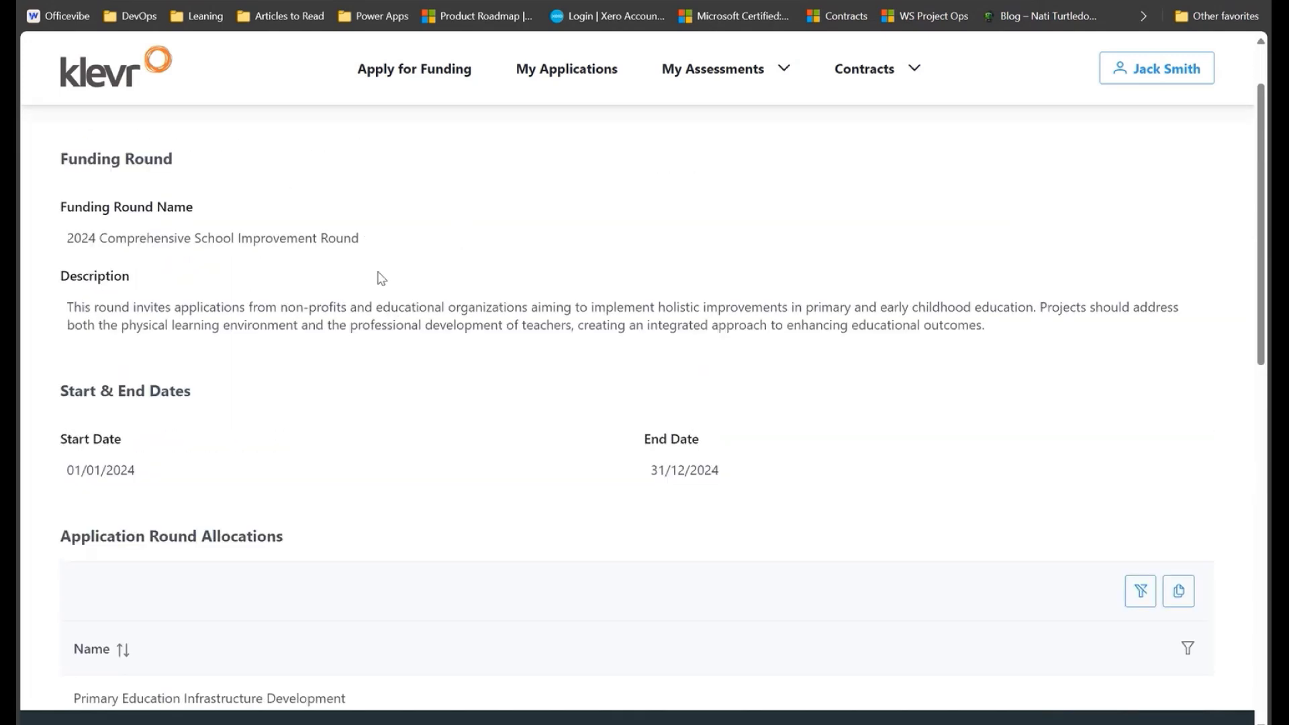
scroll(522, 290, "down", 5)
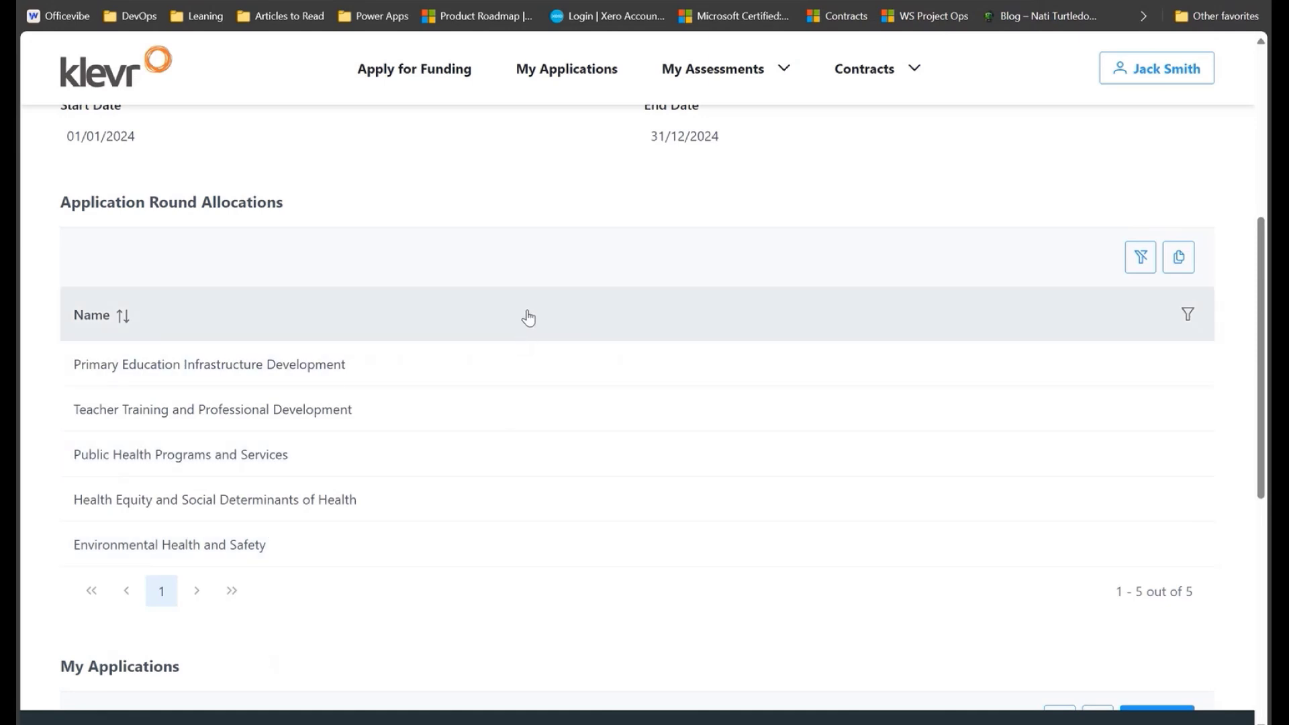
scroll(528, 318, "down", 5)
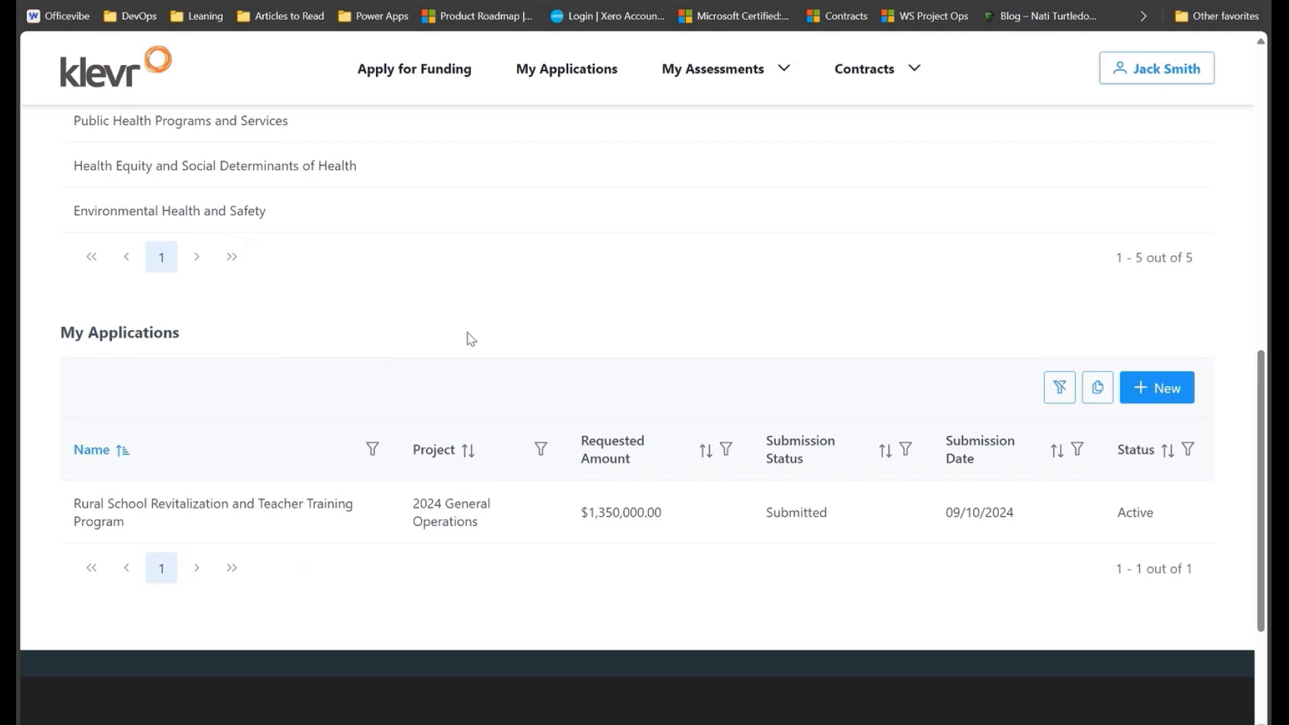
Create a new application named "Demo Application 001" in this funding round.
left_click(1170, 395)
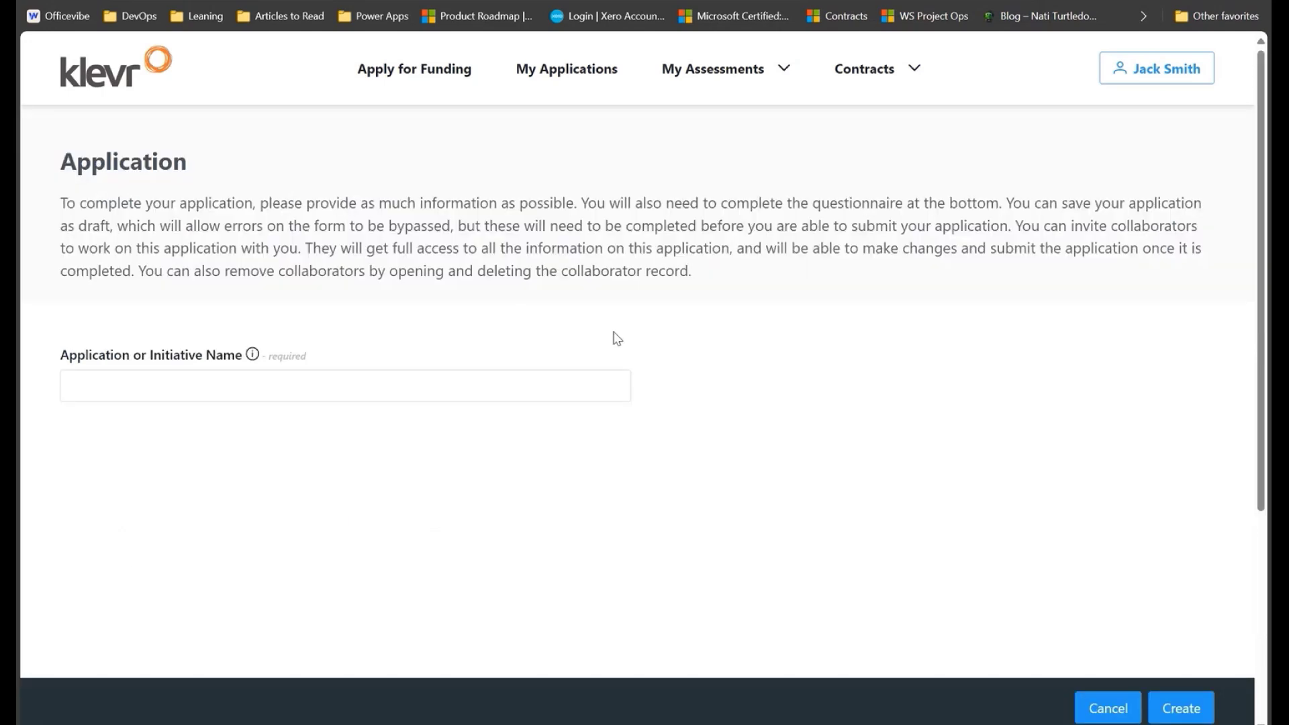
left_click(303, 382)
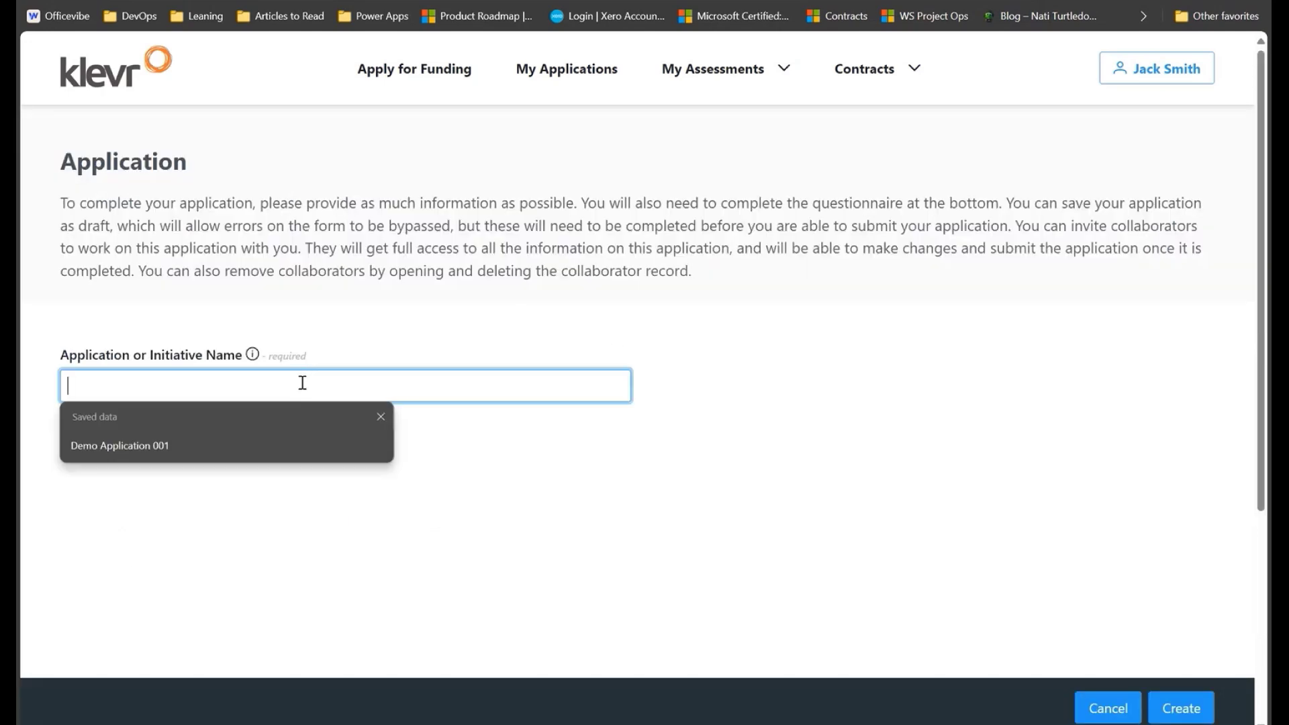
left_click(202, 455)
left_click(296, 531)
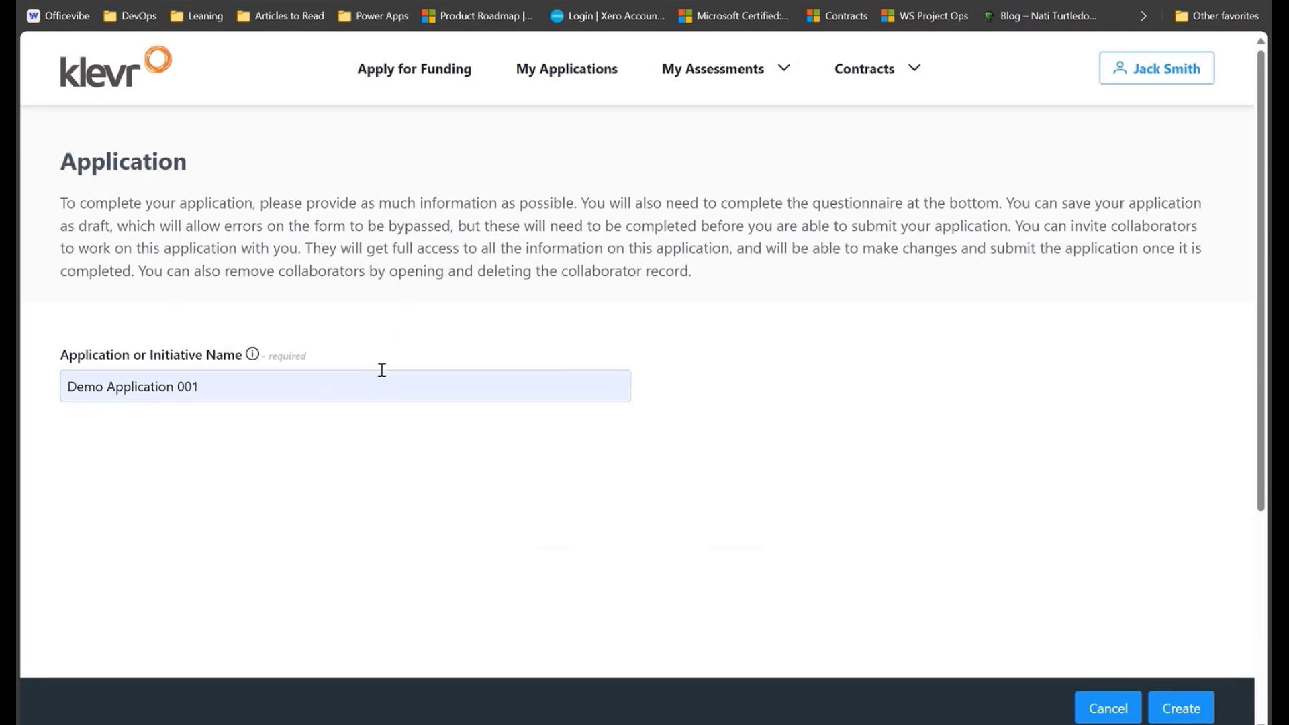
left_click(1181, 708)
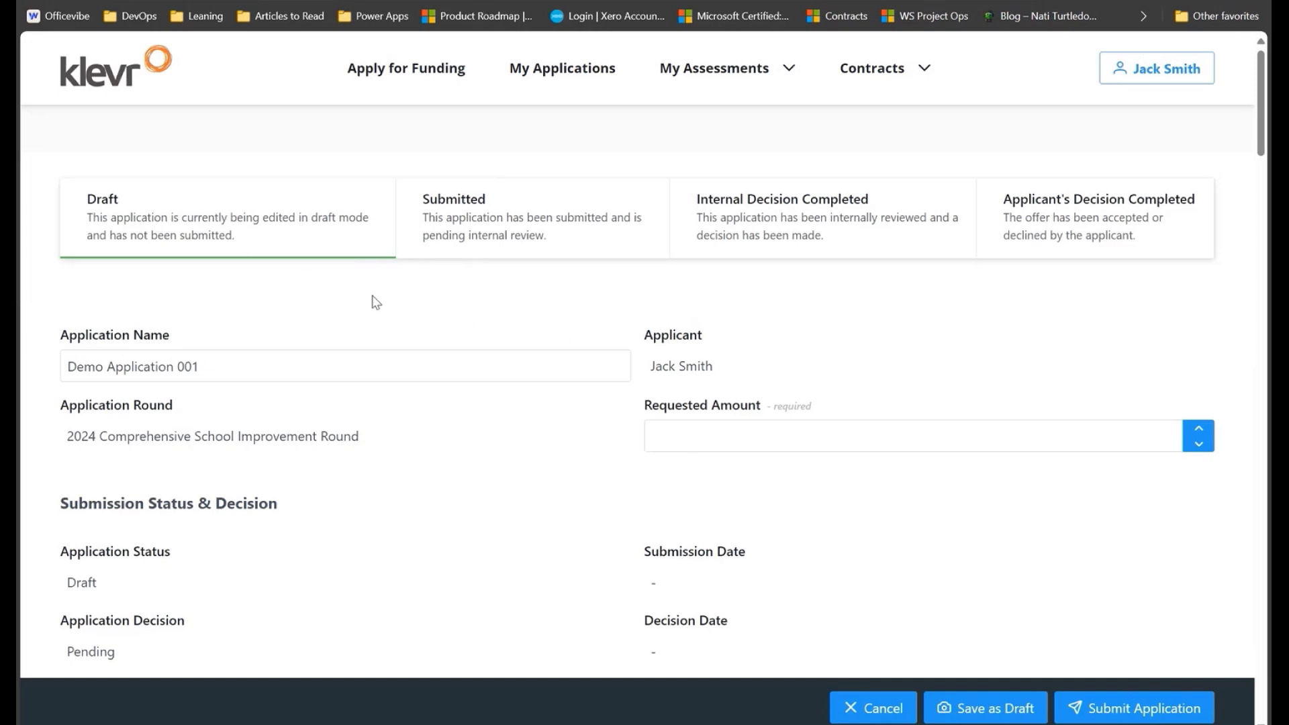
Set the draft application's requested amount to $50,000.
scroll(424, 293, "down", 1)
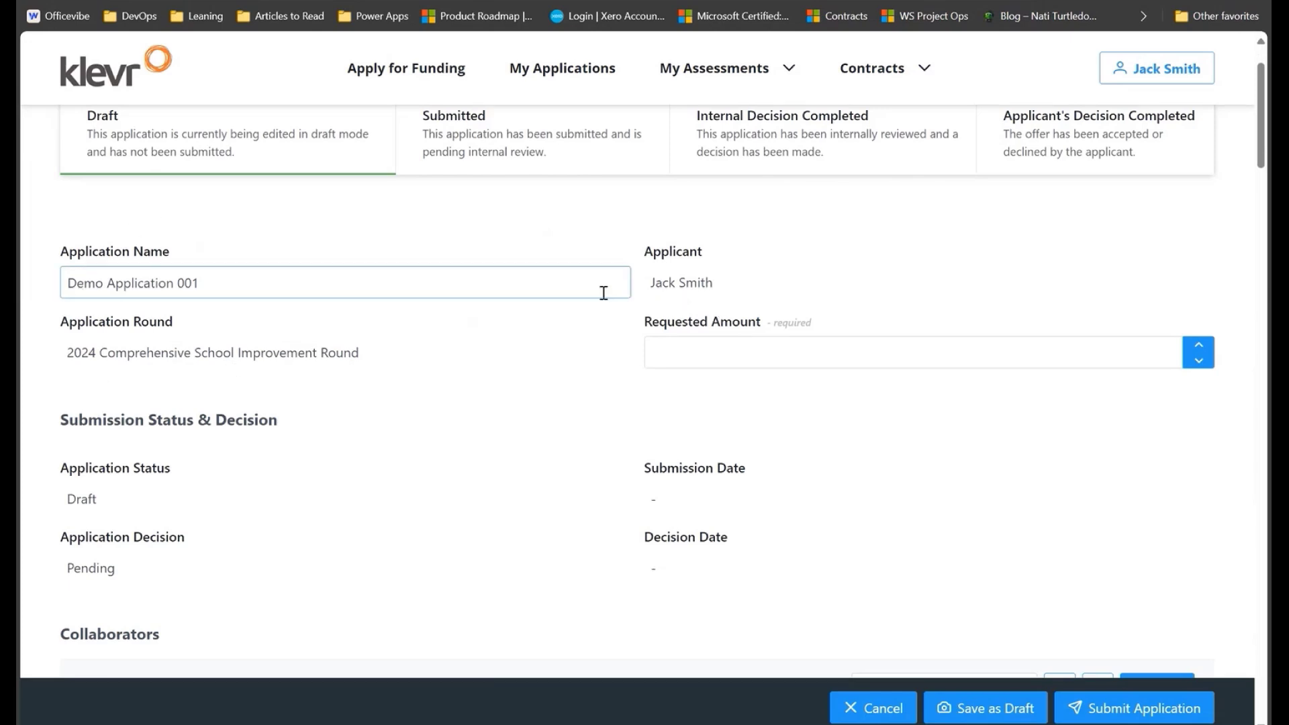
left_click(667, 363)
type("500000")
key("BackSpace")
left_click(577, 412)
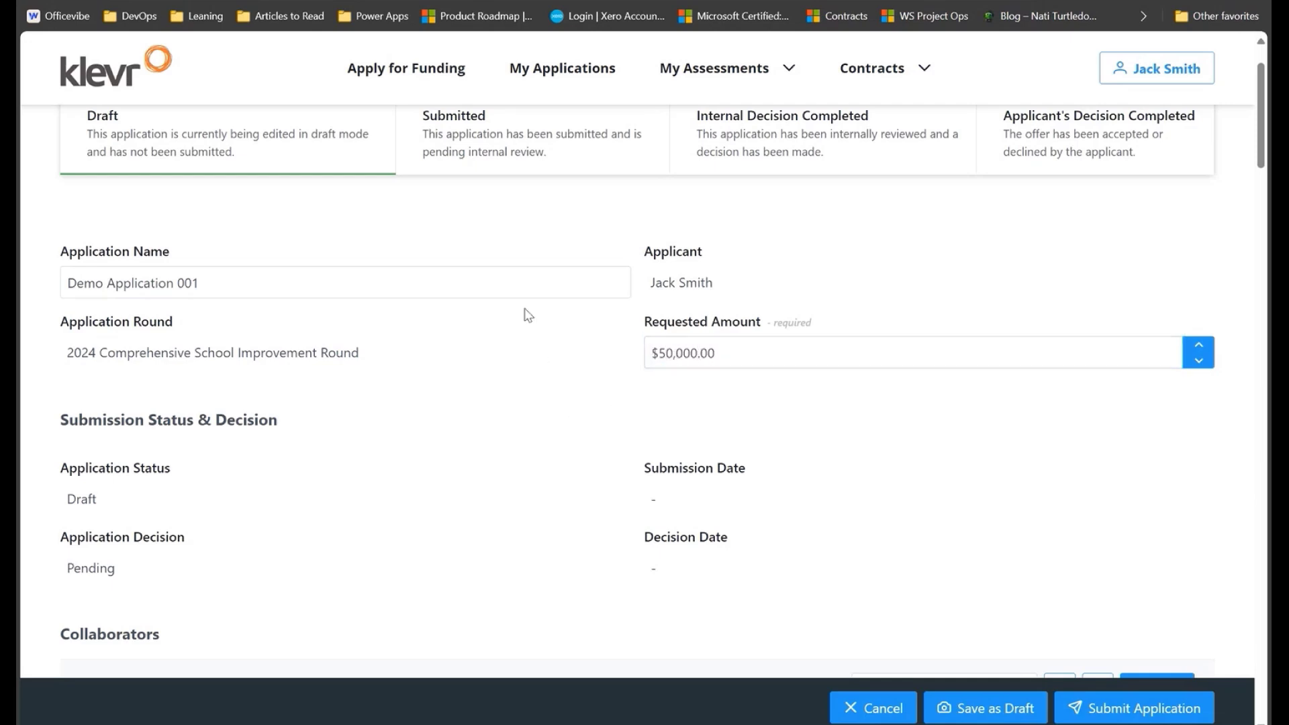
Look over the draft's status, collaborators and supplementary information, and leave it for My Applications without saving the changes.
scroll(529, 315, "down", 1)
scroll(511, 242, "down", 1)
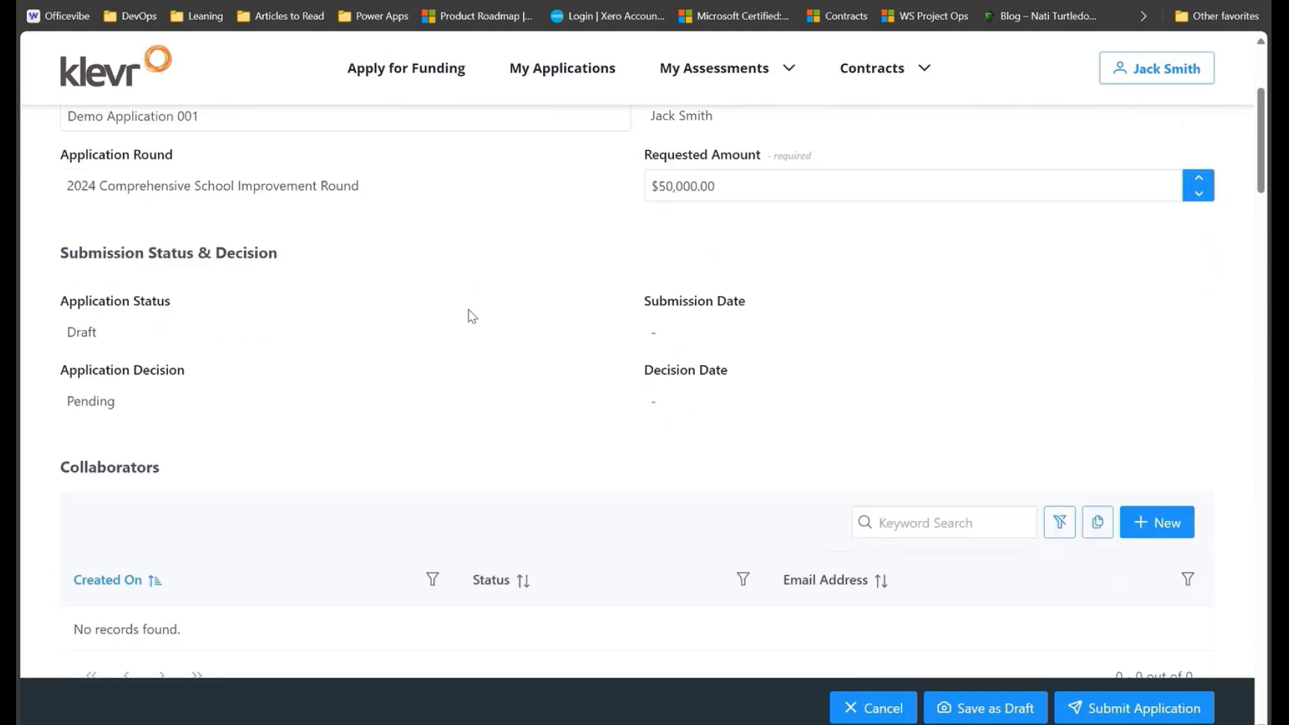
scroll(470, 497, "down", 3)
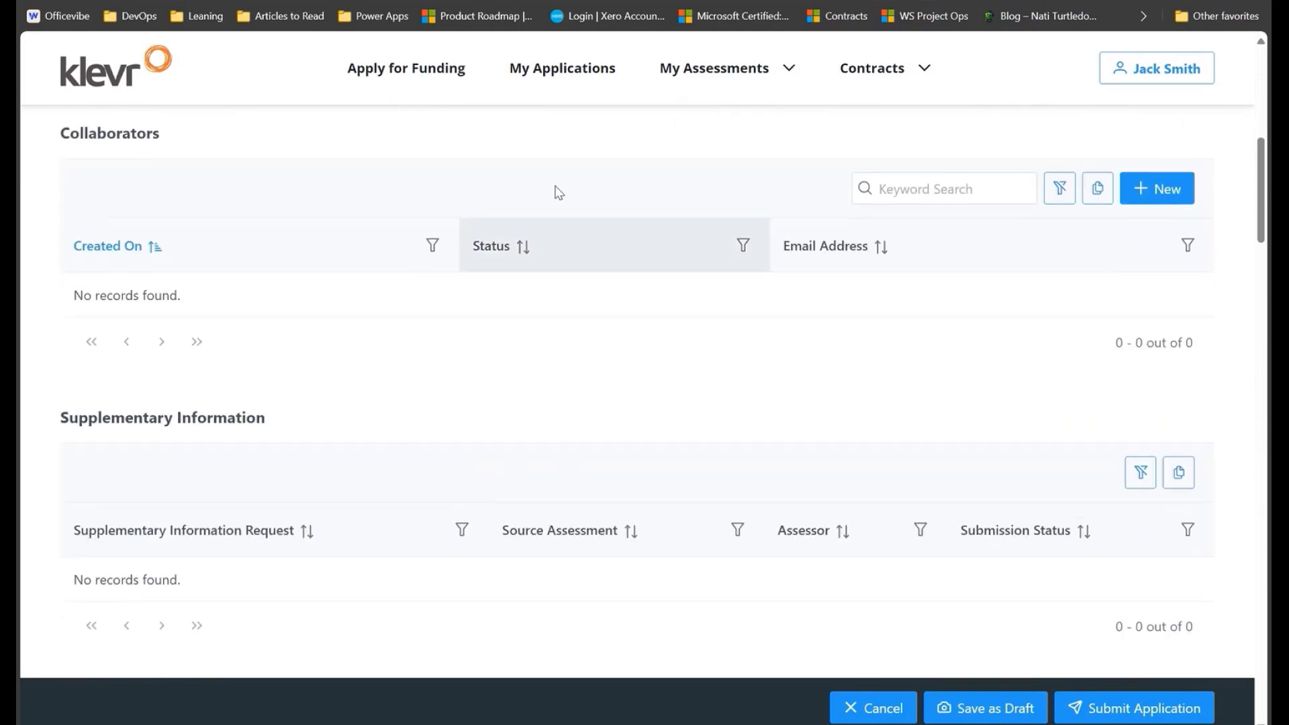
scroll(532, 455, "up", 4)
scroll(399, 417, "up", 3)
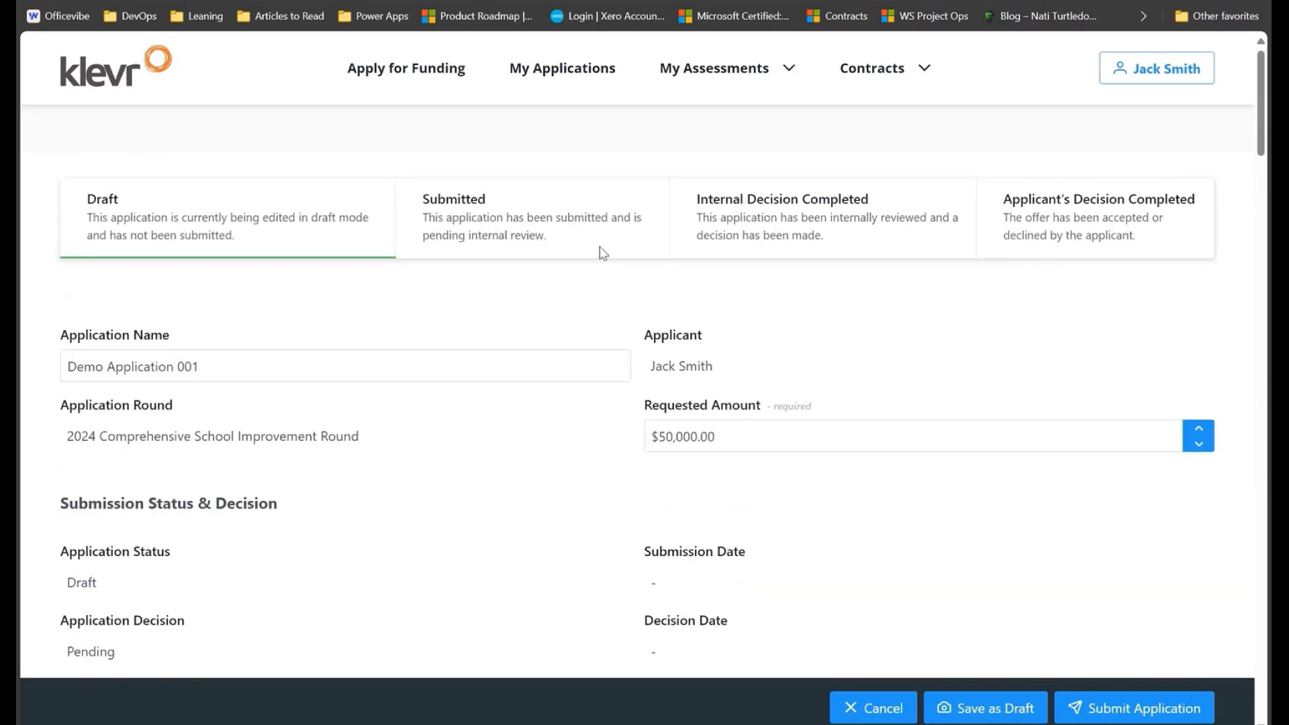
left_click(567, 67)
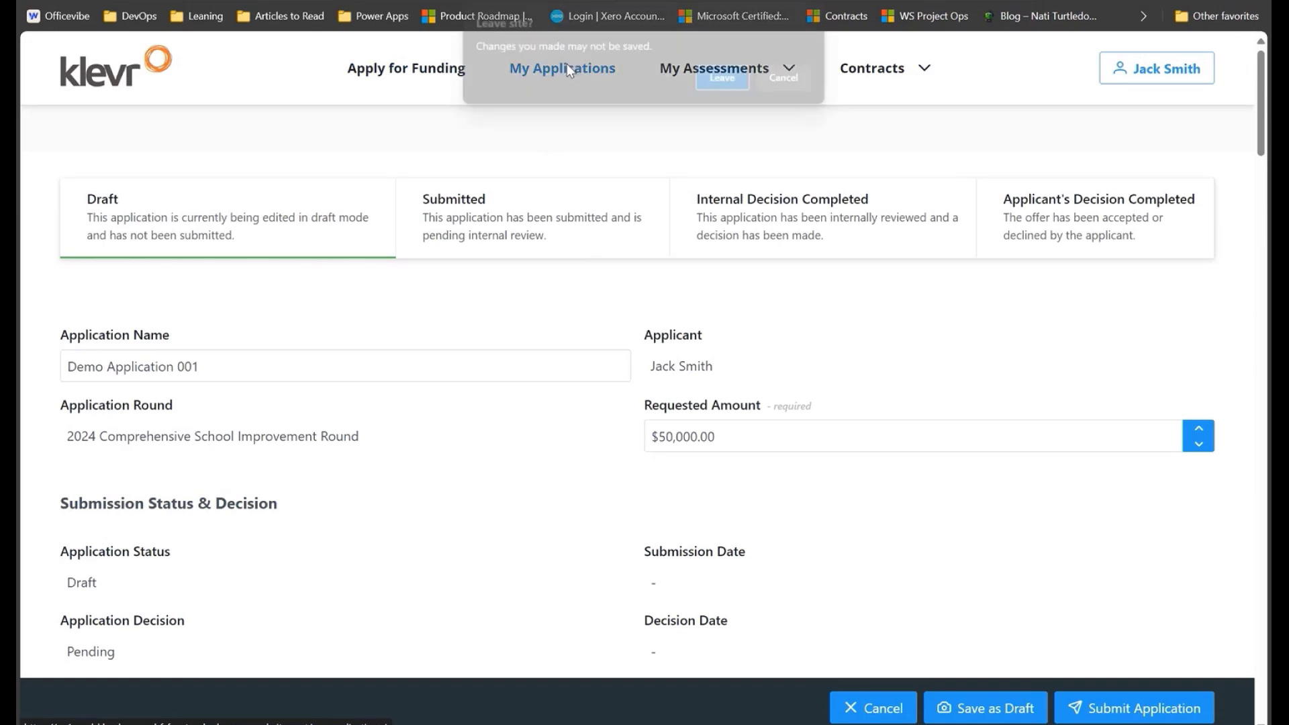
left_click(731, 79)
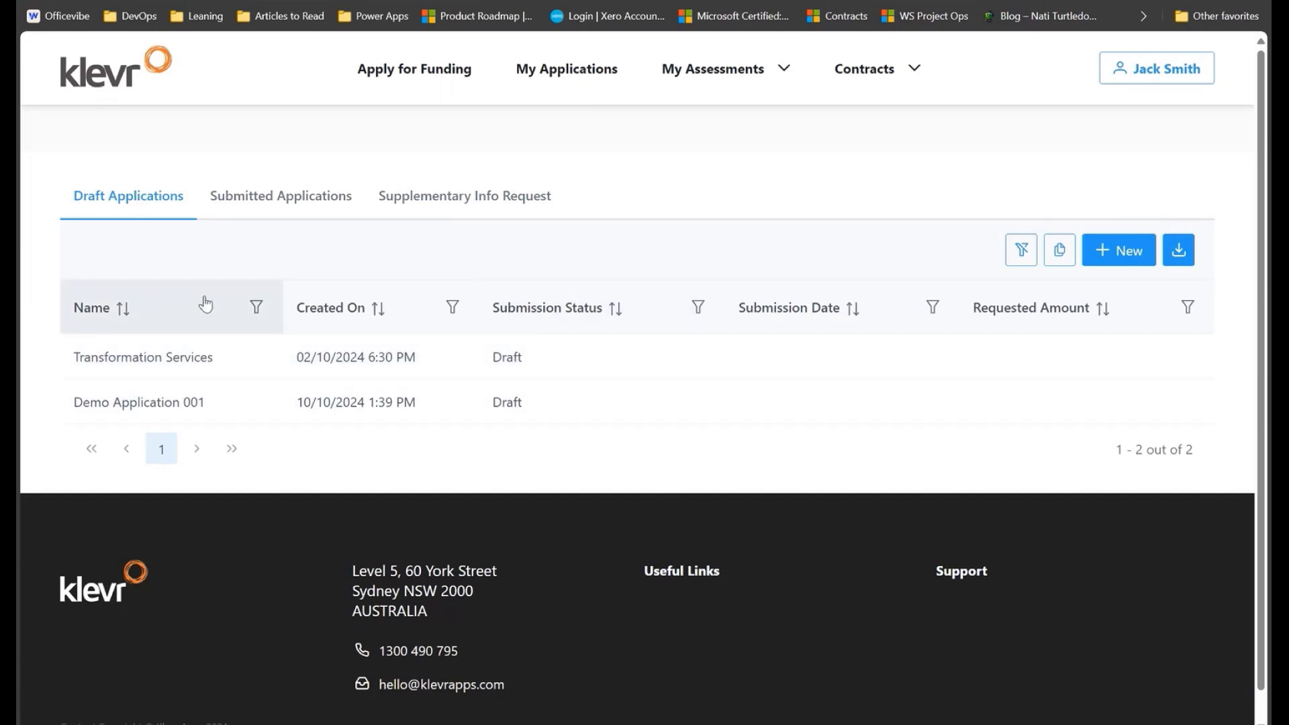
Check the submitted applications and supplementary info requests, and open the submitted Rural School Revitalization and Teacher Training Program application.
left_click(245, 201)
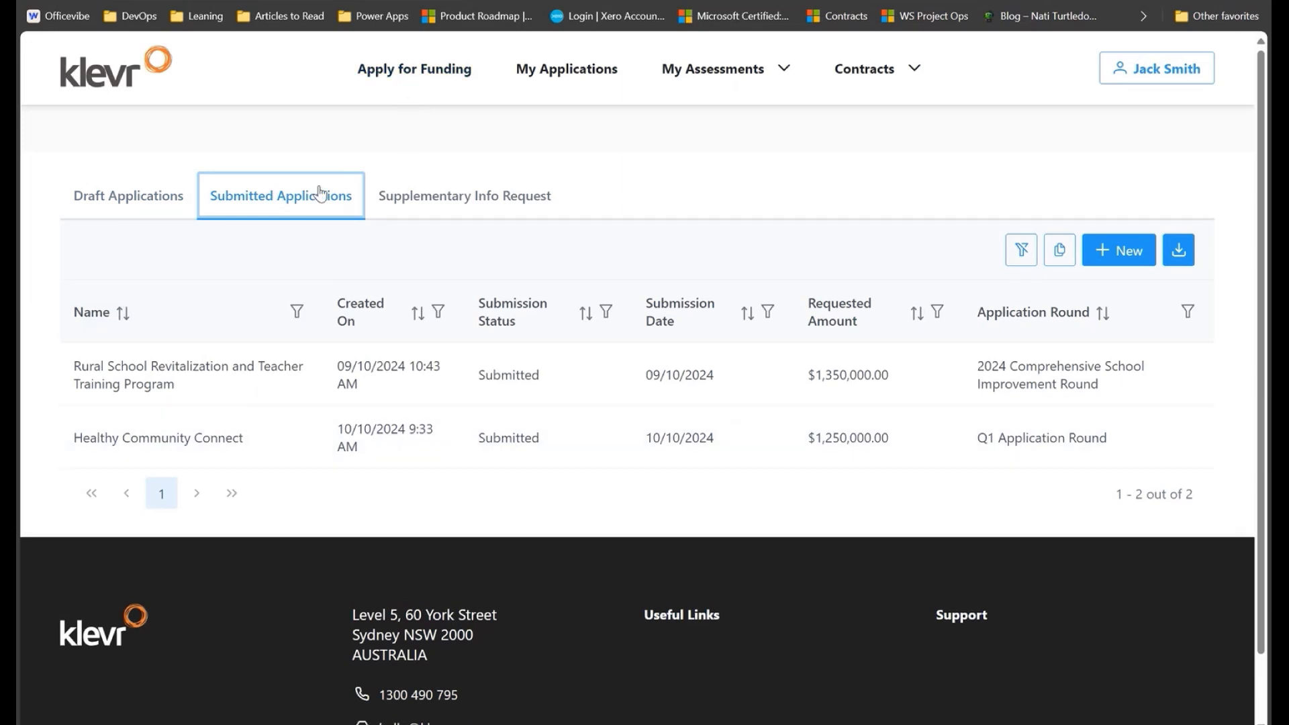
left_click(438, 205)
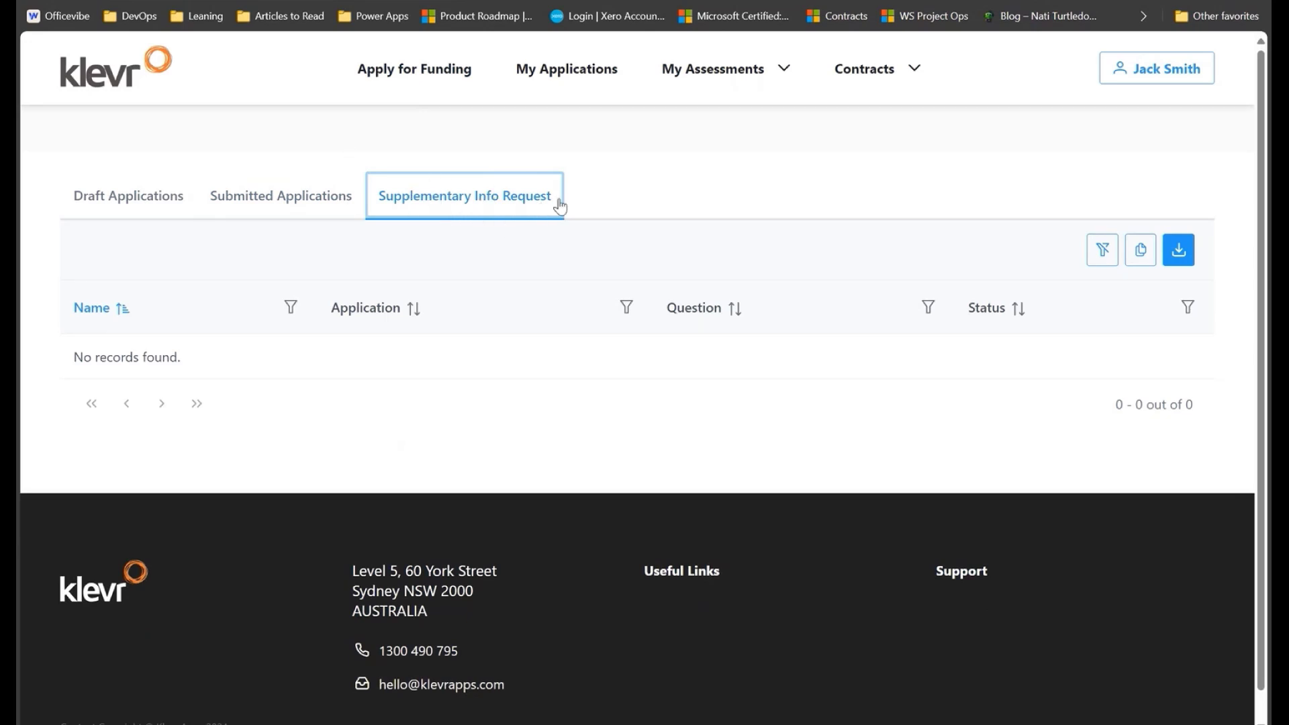
left_click(286, 205)
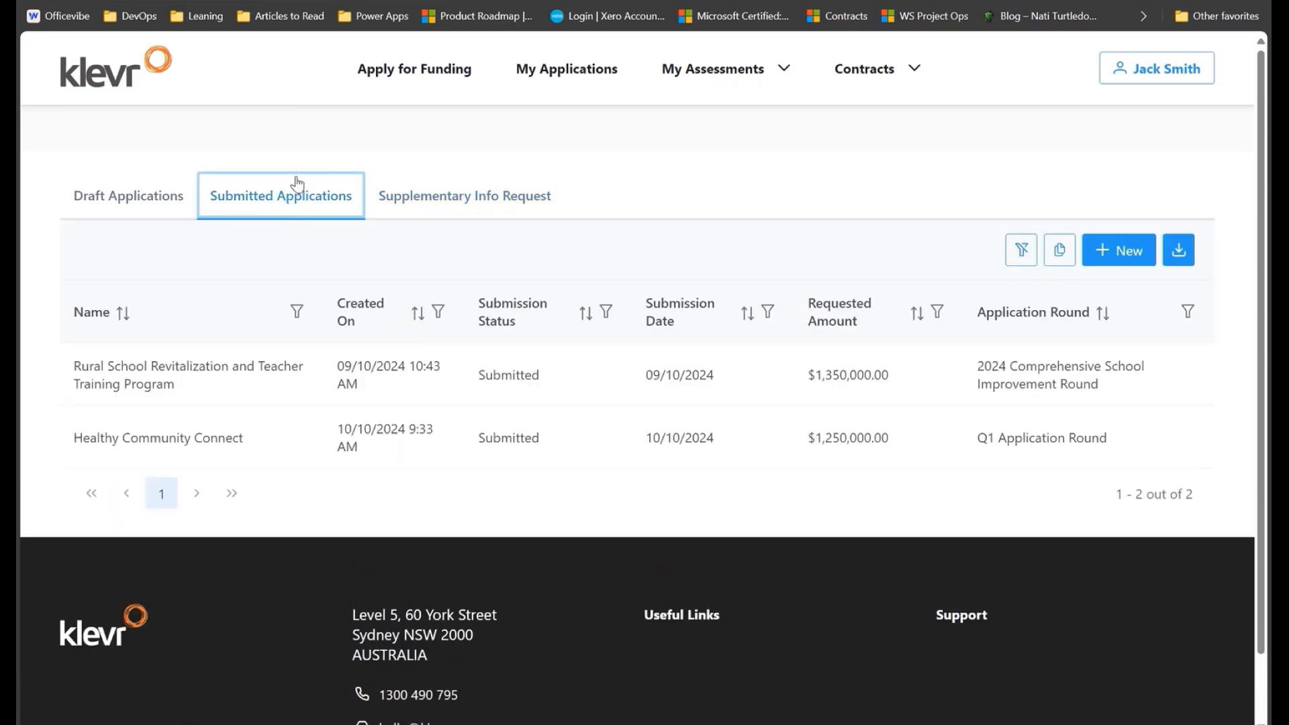
left_click(424, 387)
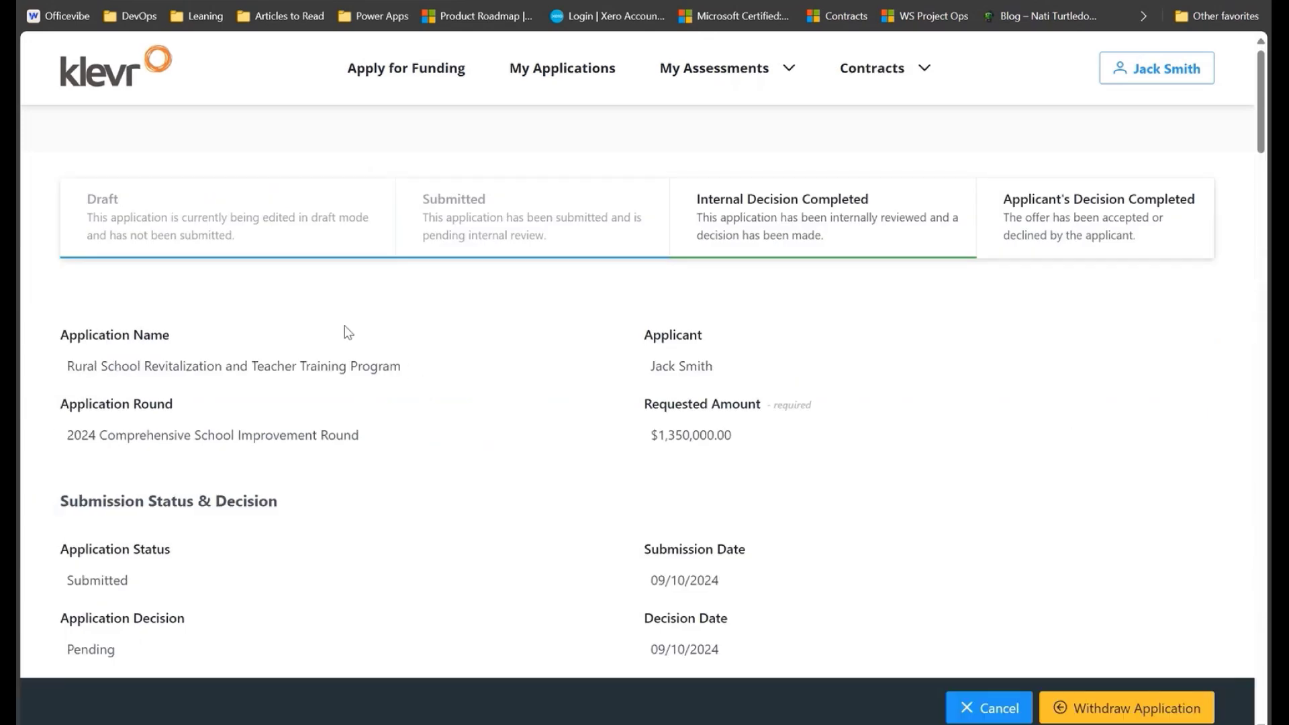
Examine the application's status, submission date, decision stage and list of collaborators.
left_click_drag(70, 579, 179, 590)
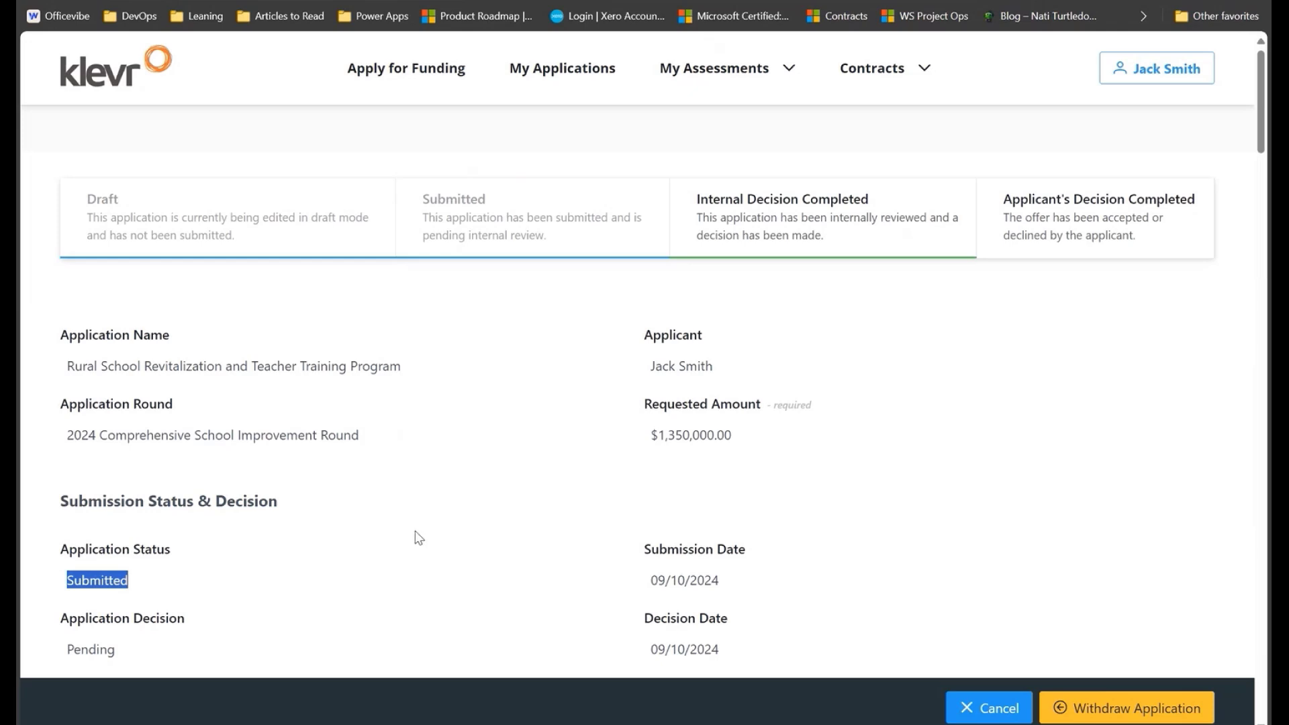
left_click_drag(647, 579, 724, 582)
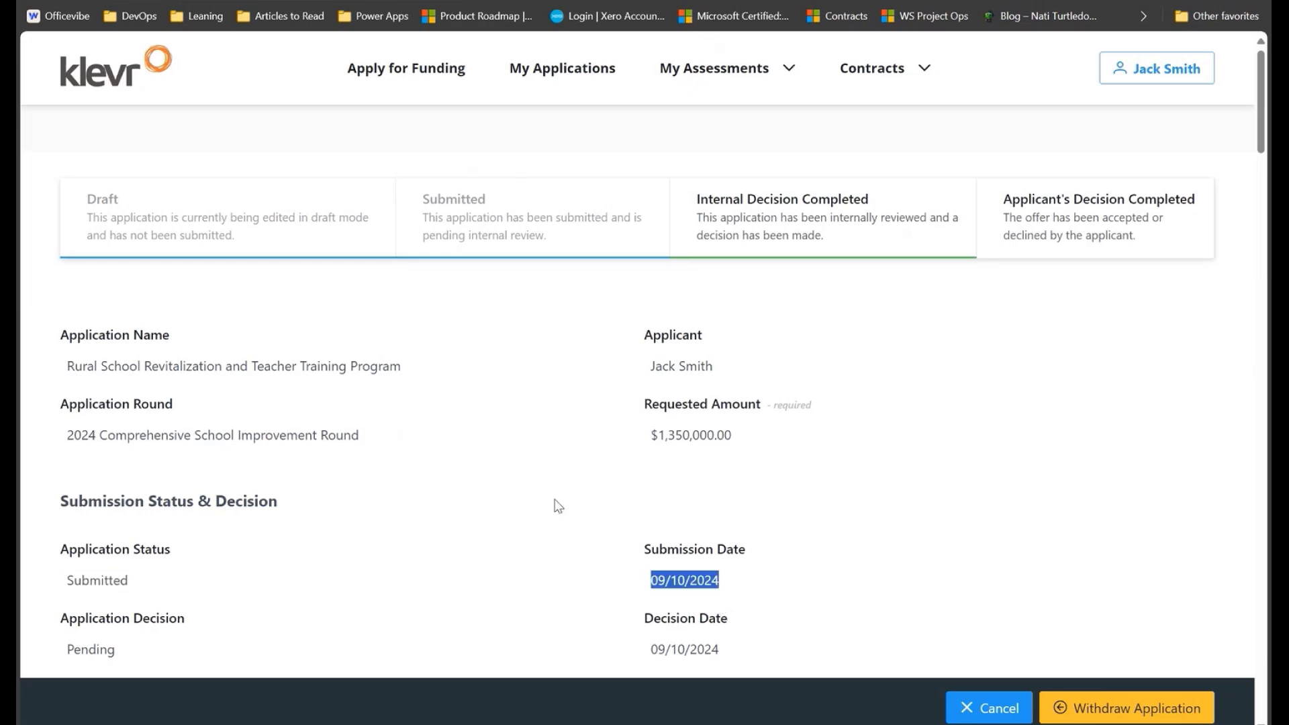
left_click(604, 384)
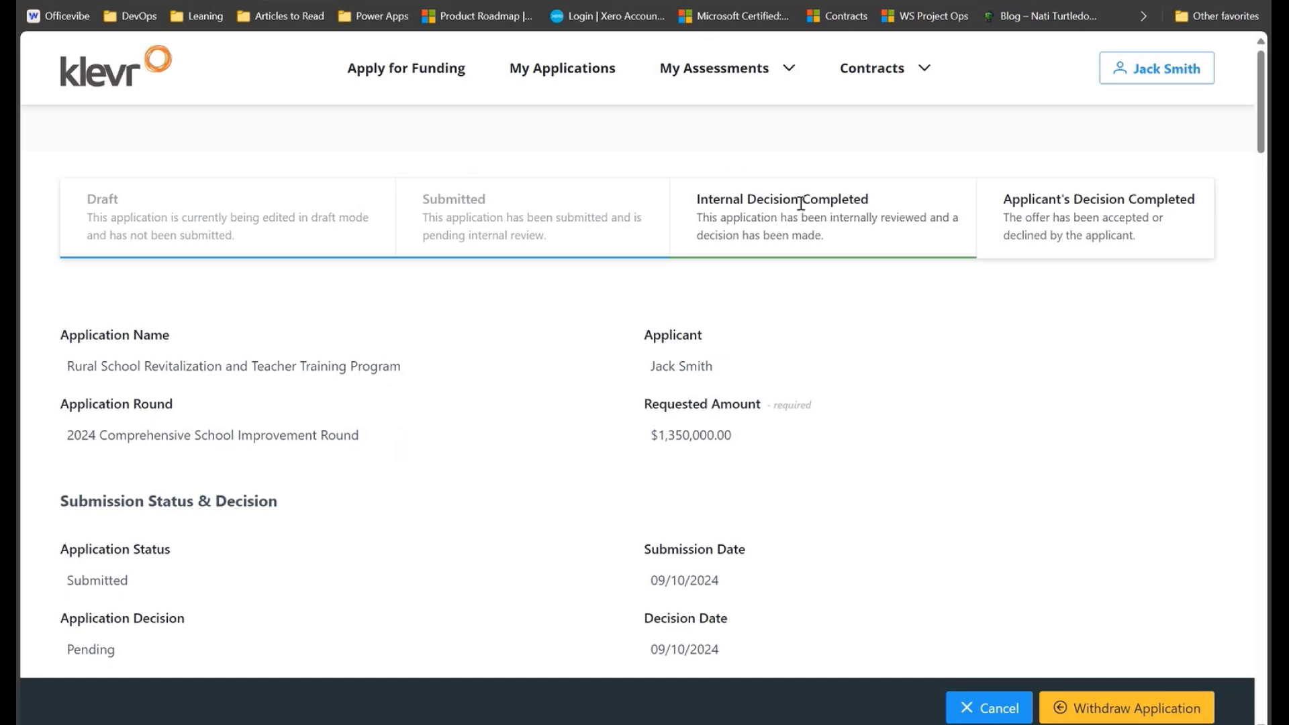
scroll(554, 306, "down", 5)
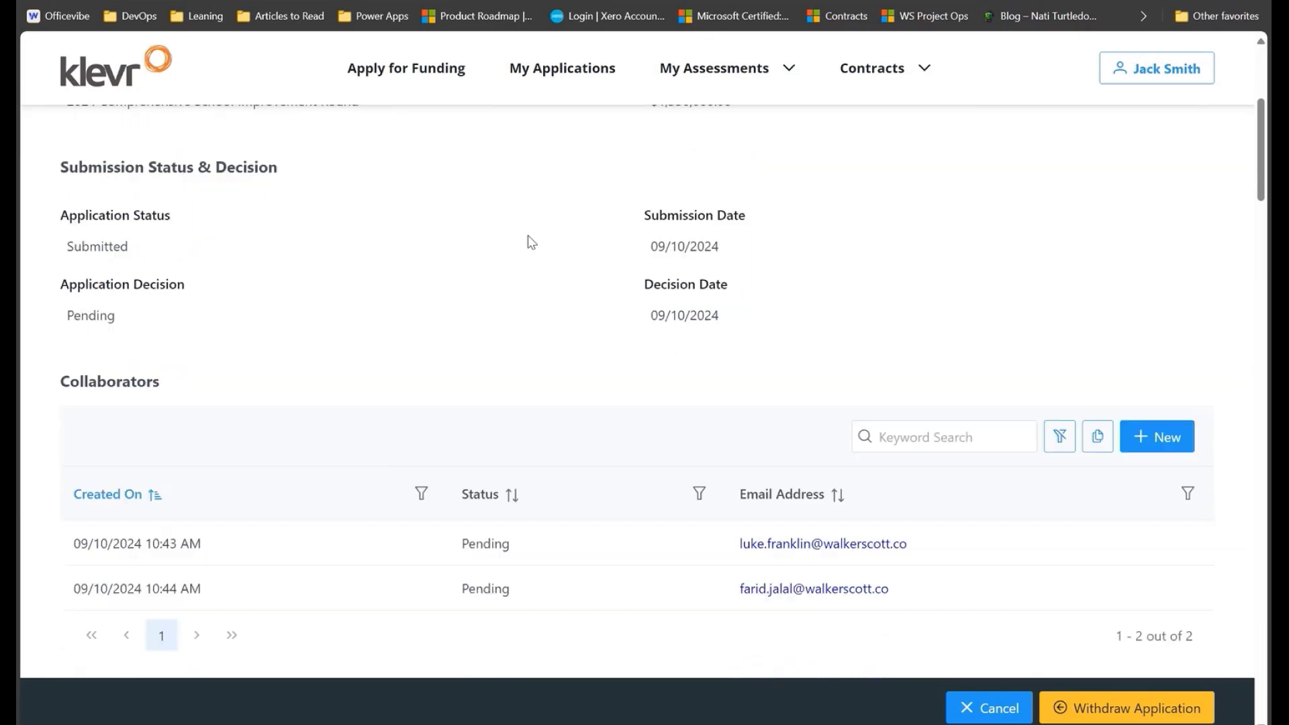
scroll(529, 240, "down", 2)
scroll(528, 239, "up", 1)
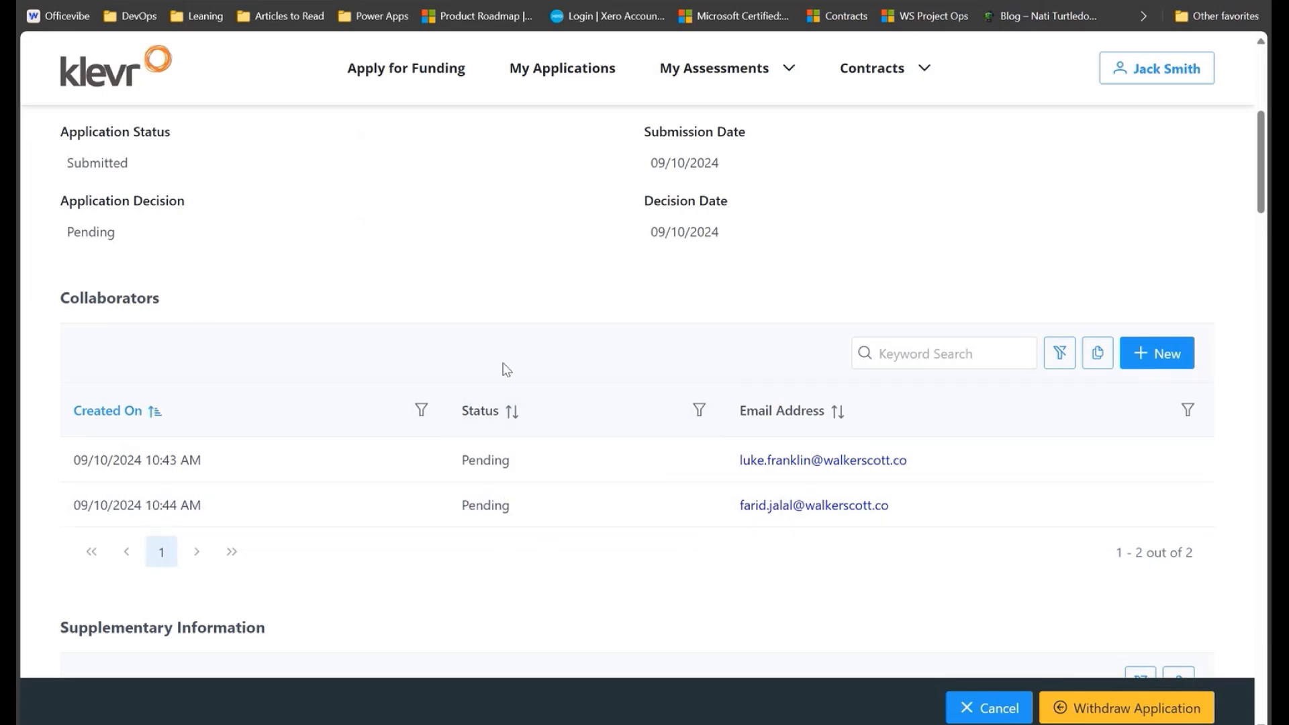
Examine the supplementary information and the application allocations' budget amounts, and compare them with the requested amount.
scroll(551, 303, "down", 5)
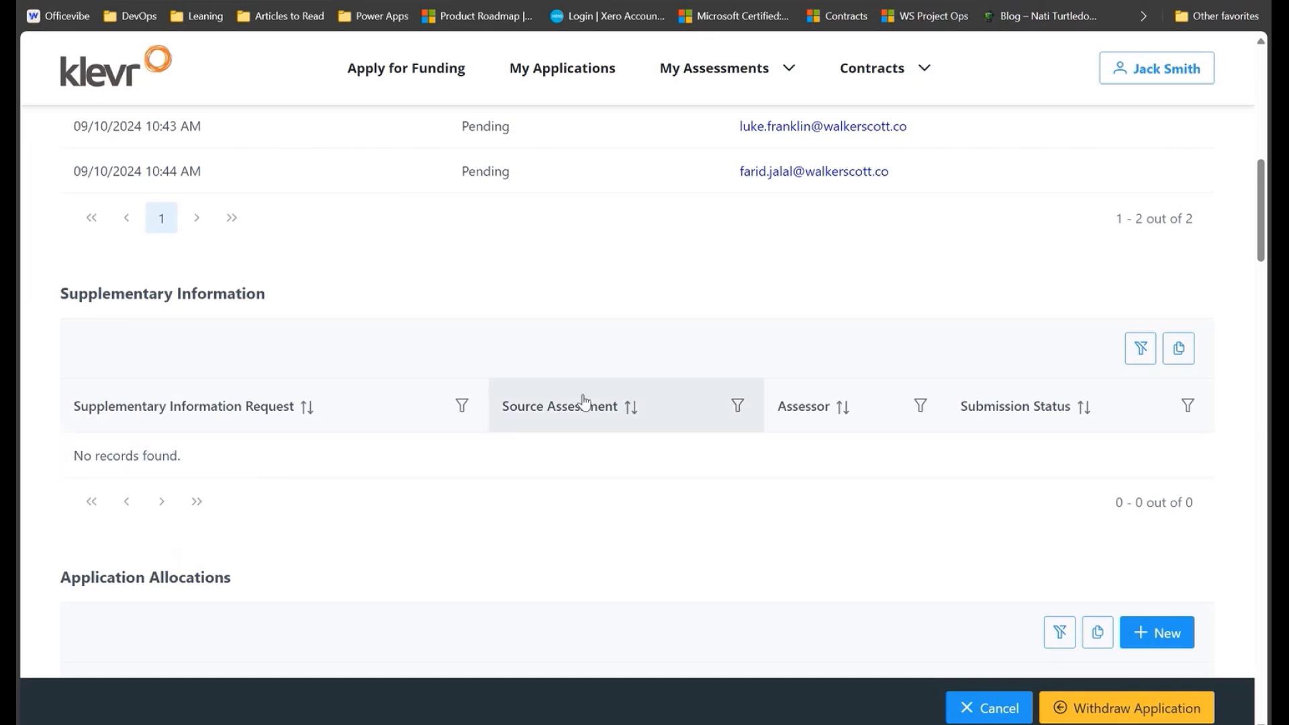
scroll(582, 400, "down", 3)
scroll(583, 402, "down", 1)
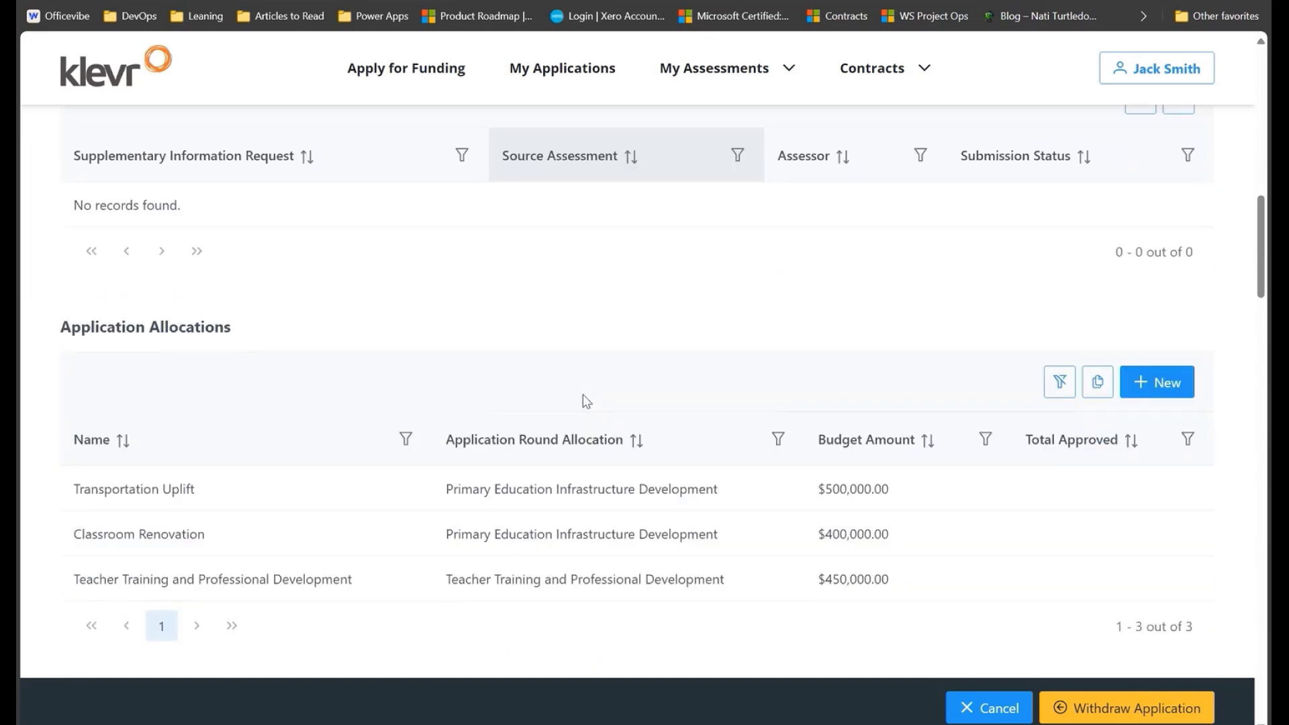
scroll(583, 402, "down", 1)
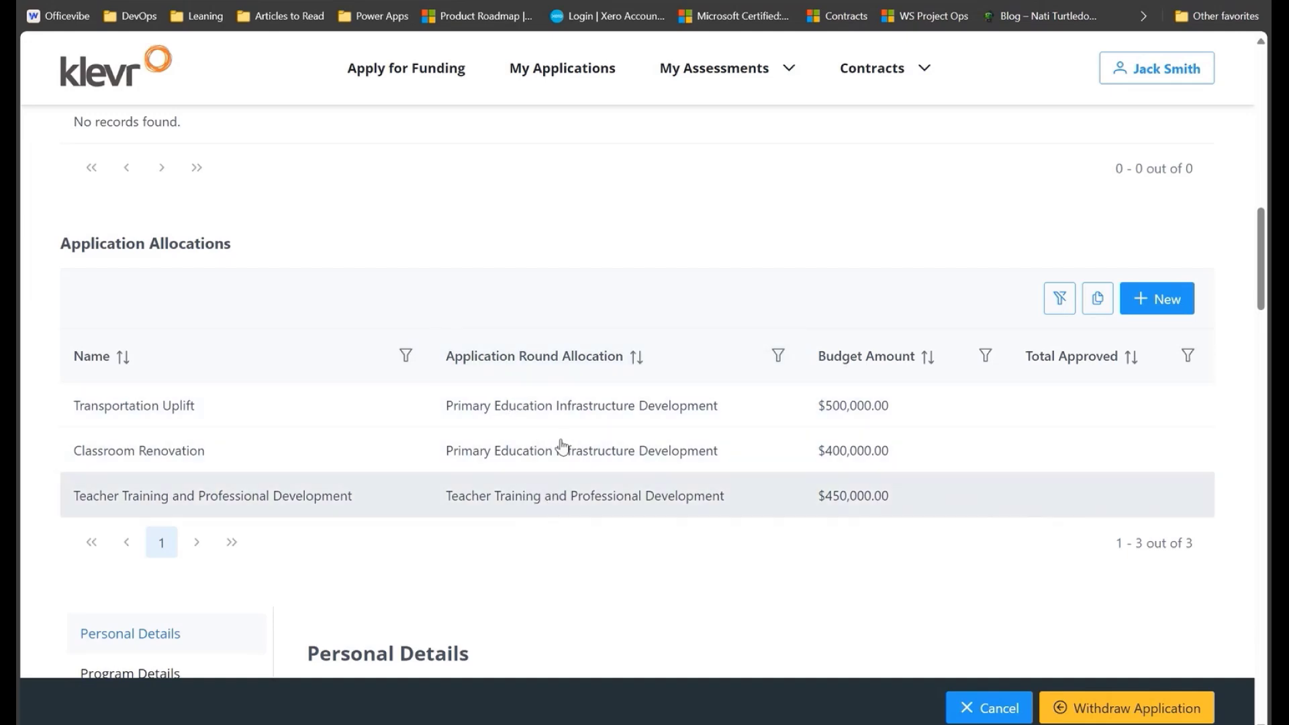
scroll(794, 369, "up", 10)
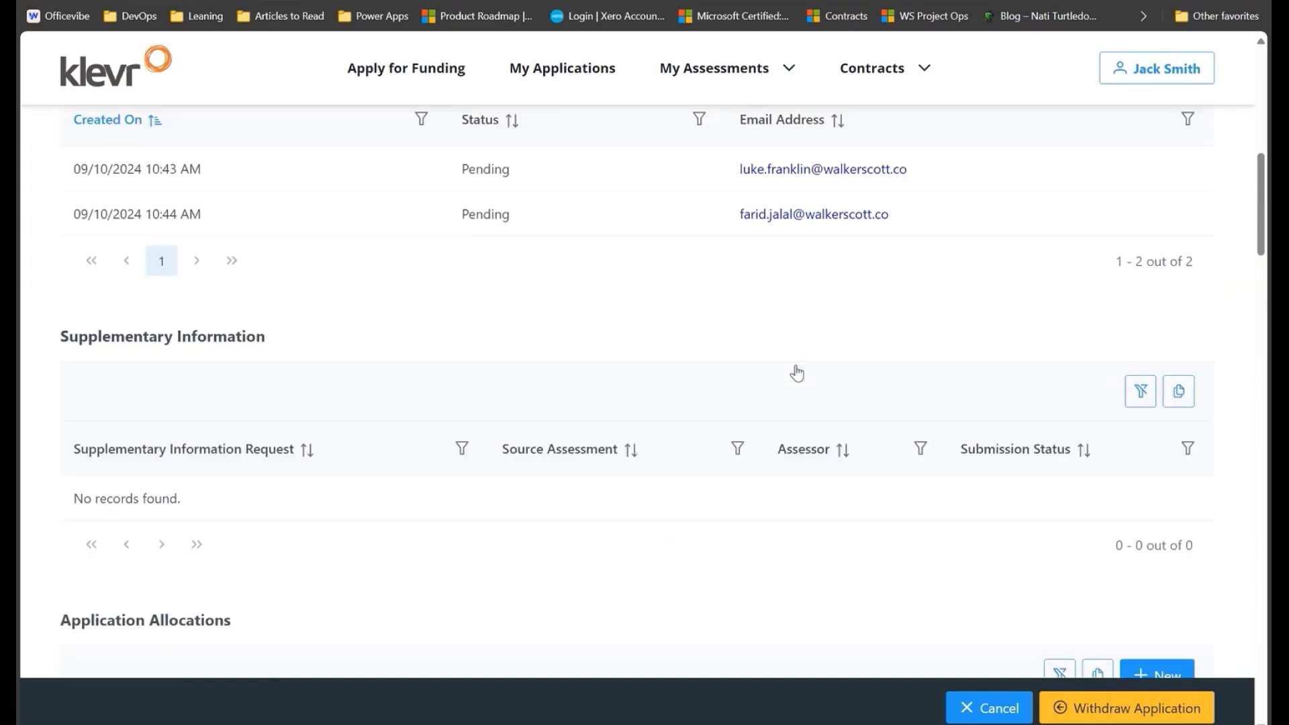
scroll(705, 253, "up", 3)
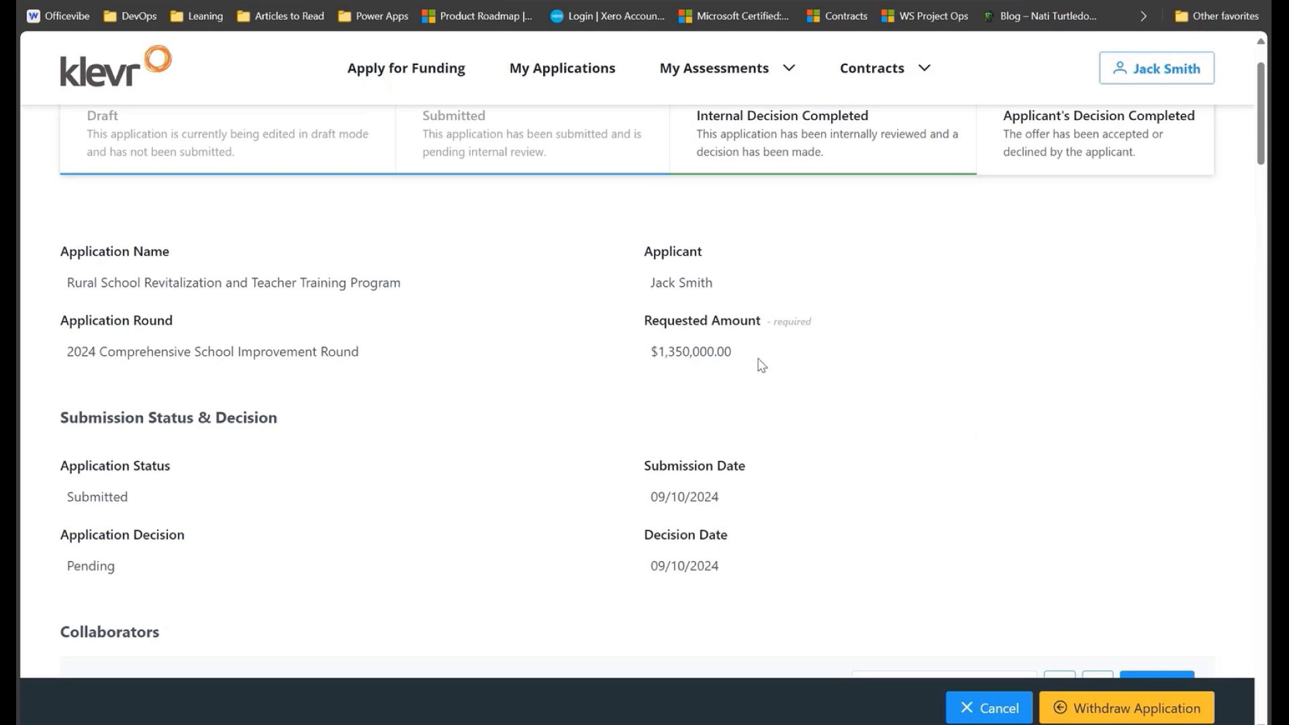
Review the questionnaire's Personal Details answers, from application allocations to signature and region, and return to My Applications.
scroll(763, 366, "down", 12)
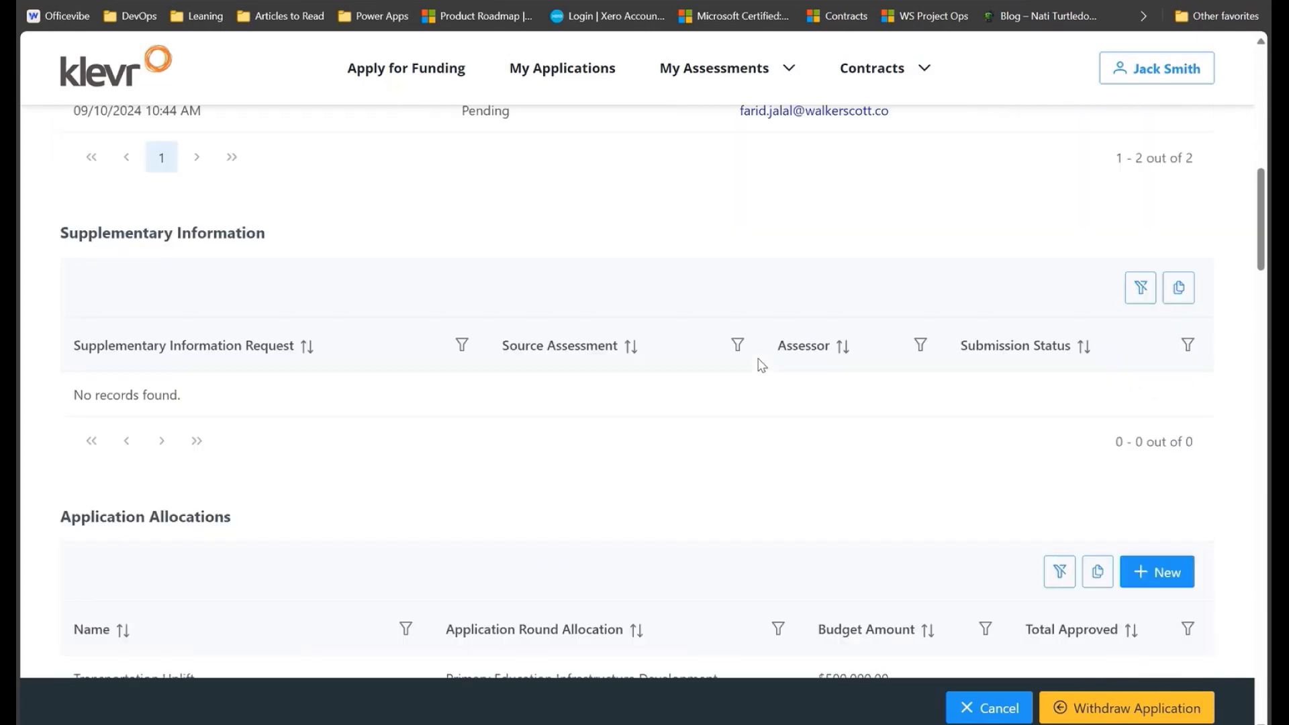
scroll(761, 366, "down", 9)
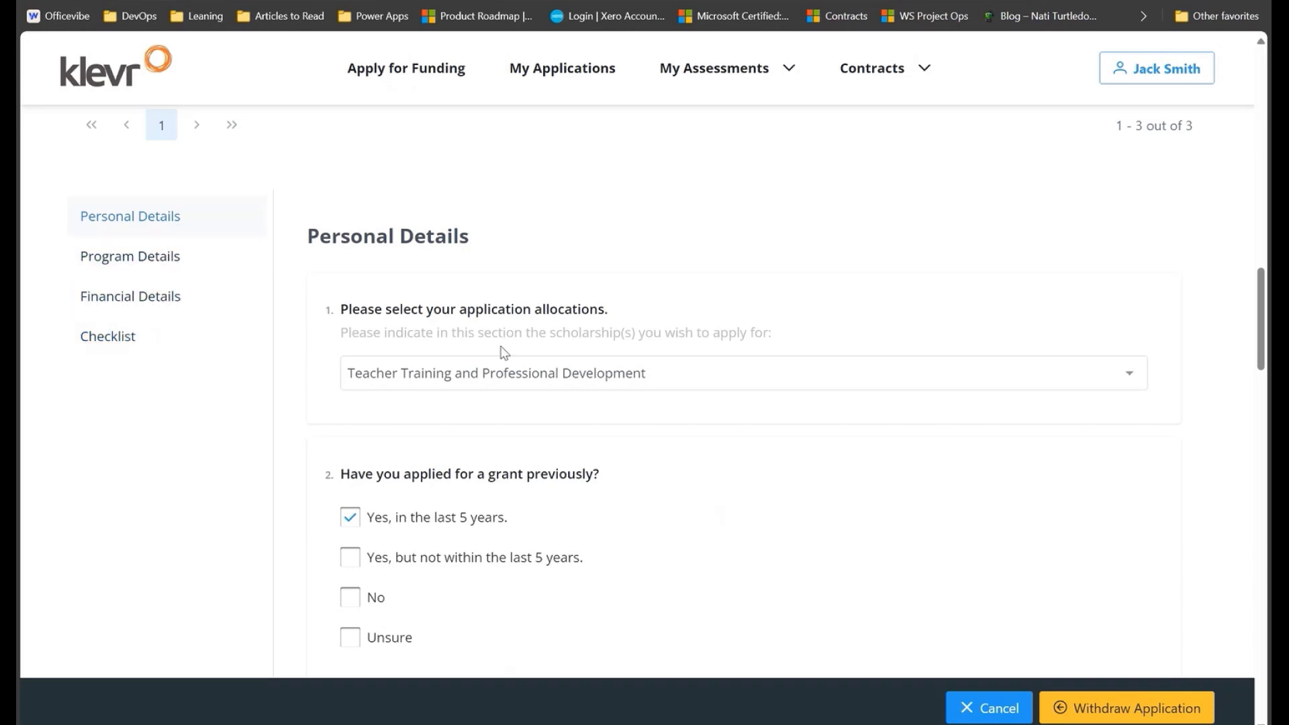
scroll(504, 344, "down", 4)
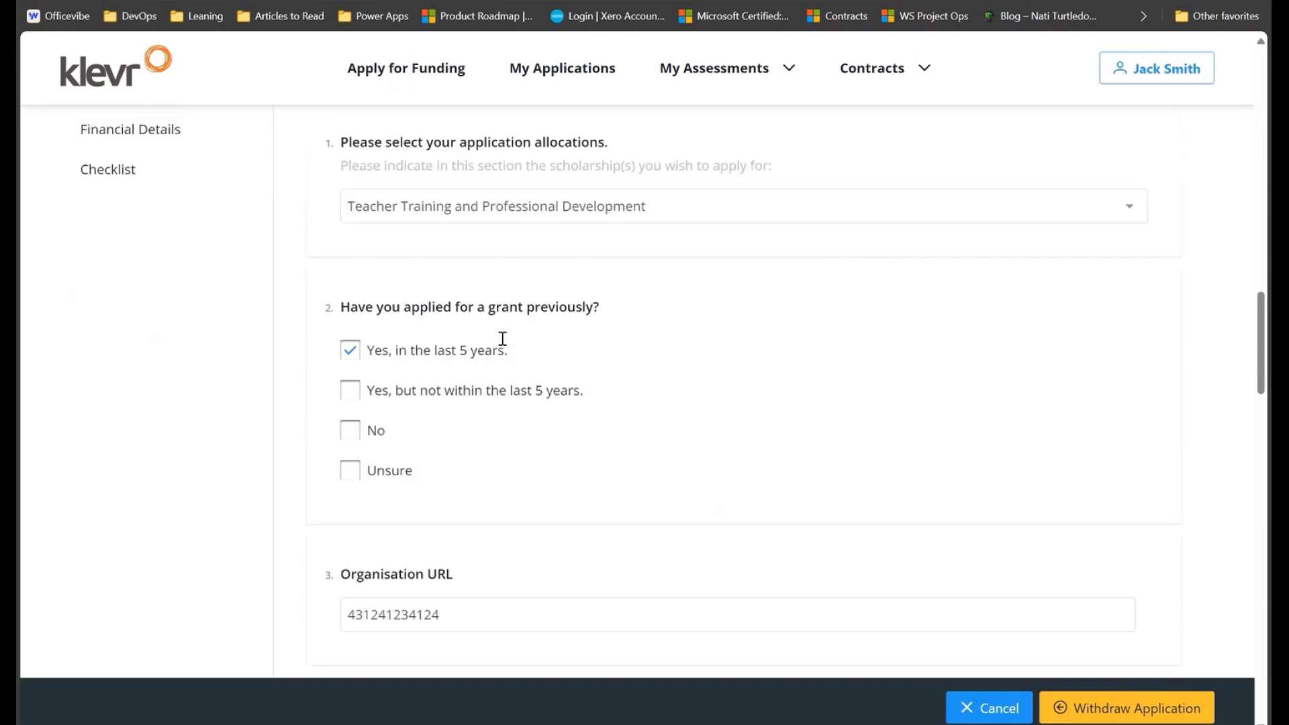
scroll(505, 345, "down", 1)
scroll(505, 345, "down", 5)
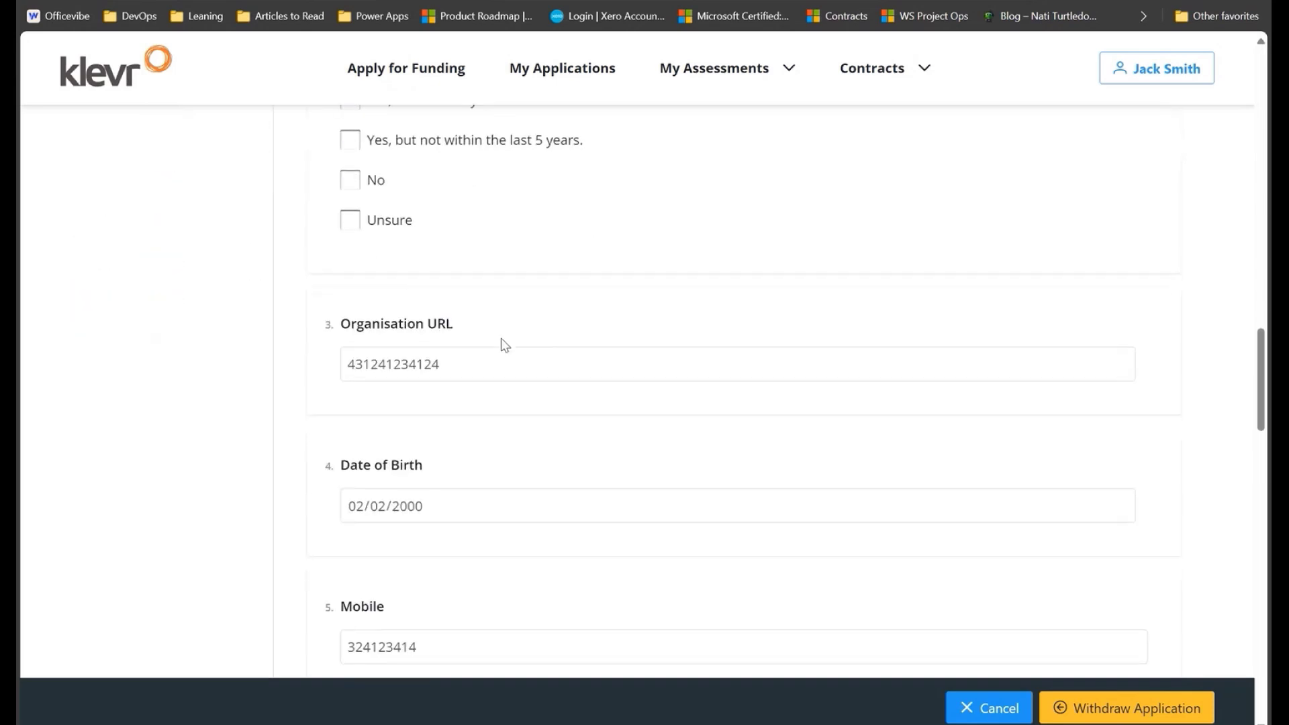
scroll(553, 444, "down", 4)
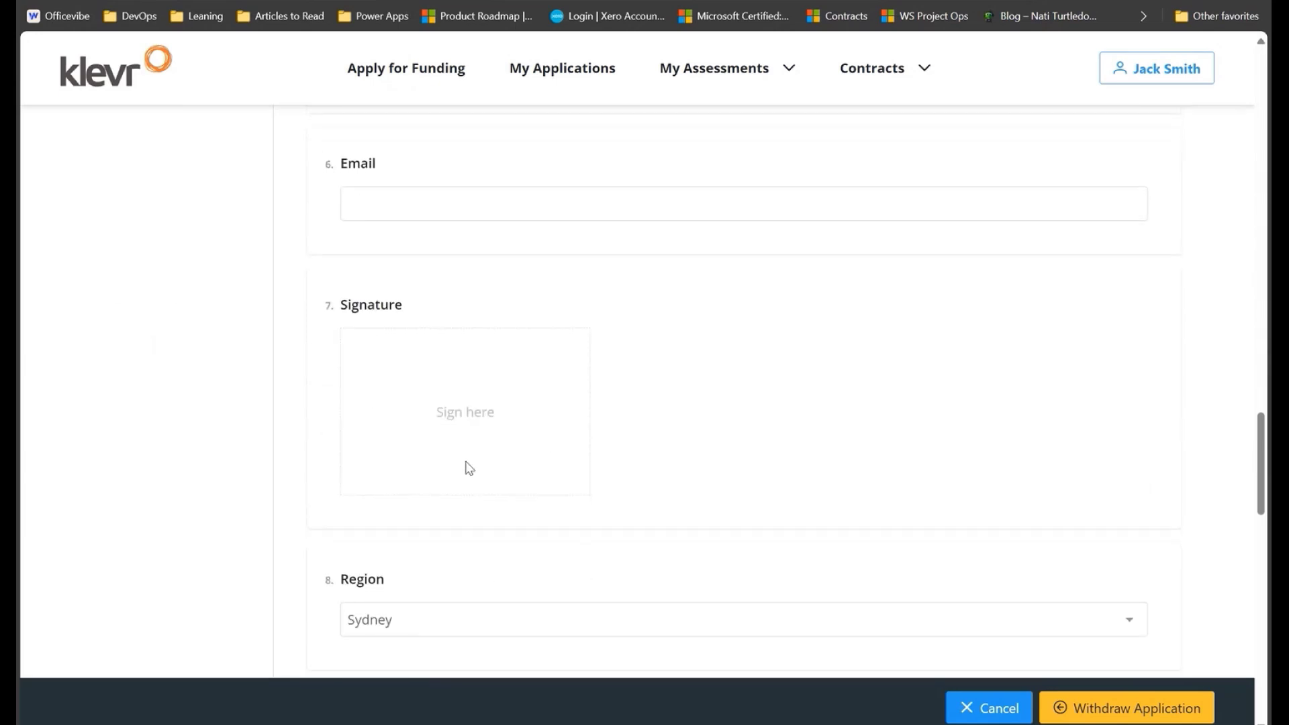
scroll(503, 416, "up", 4)
scroll(505, 416, "up", 2)
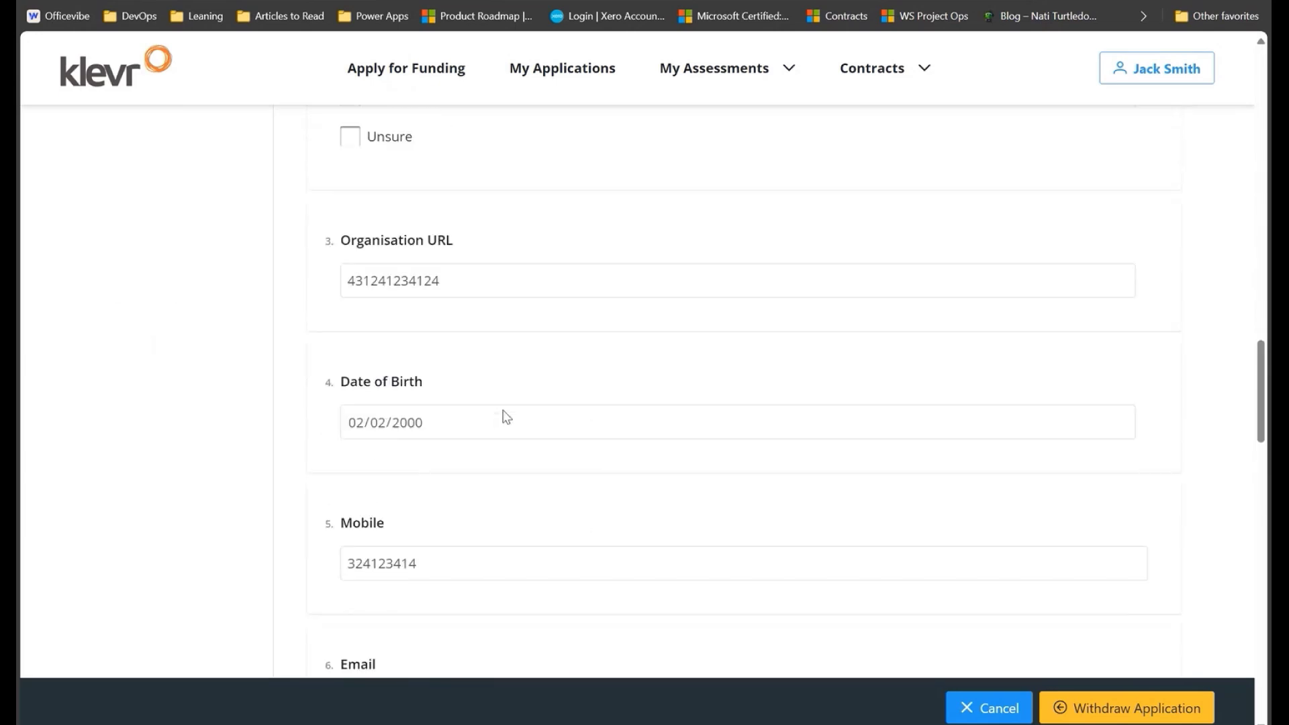
scroll(485, 383, "up", 2)
scroll(490, 384, "up", 4)
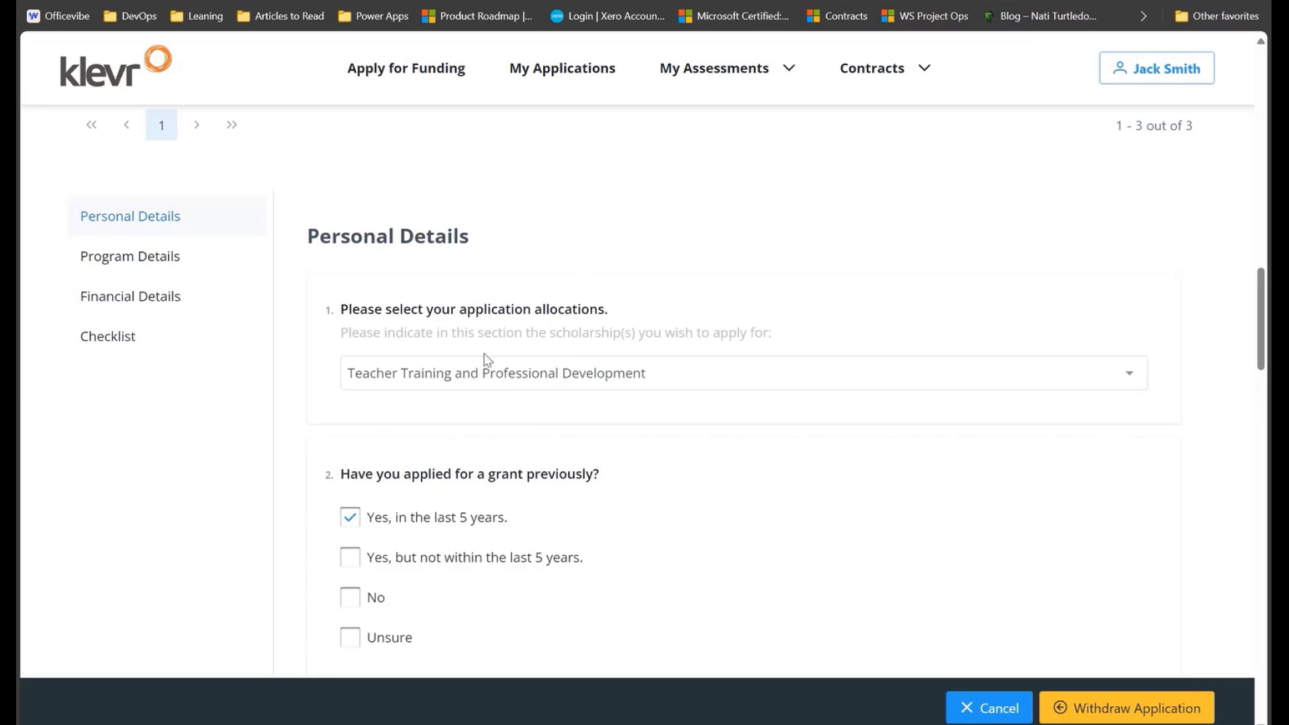
scroll(429, 401, "up", 1)
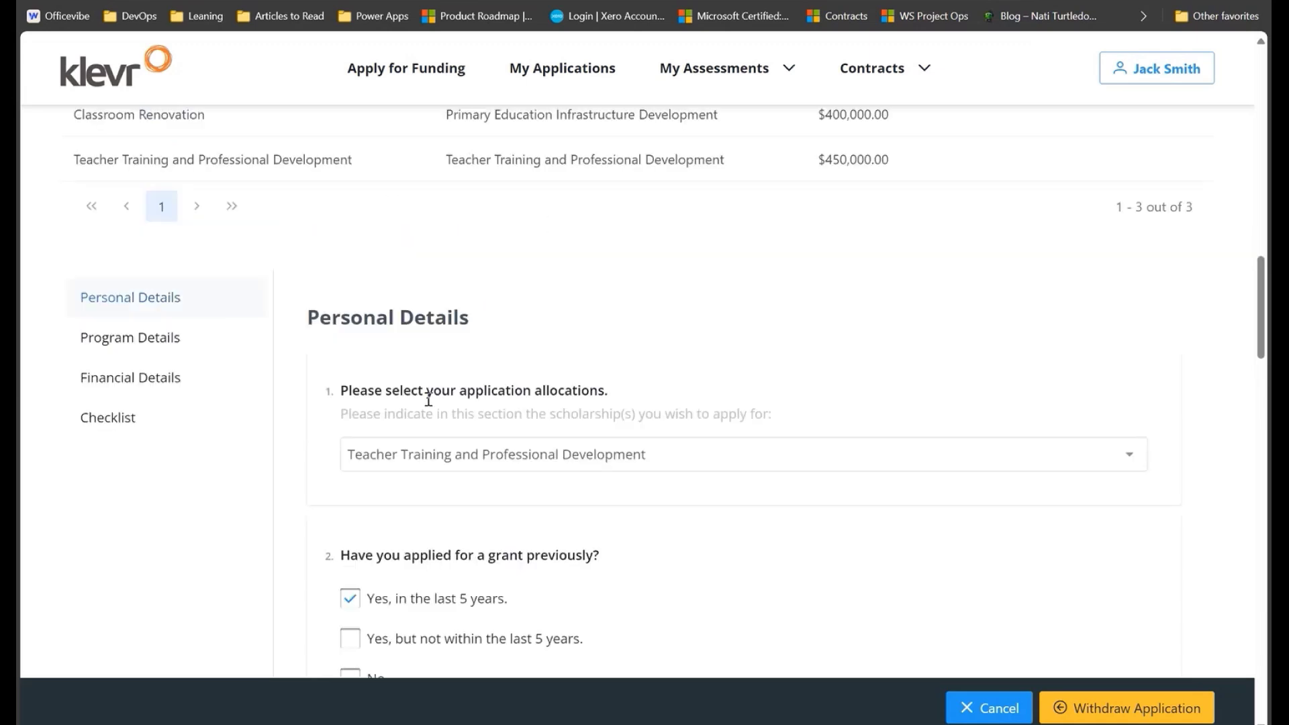
left_click(567, 81)
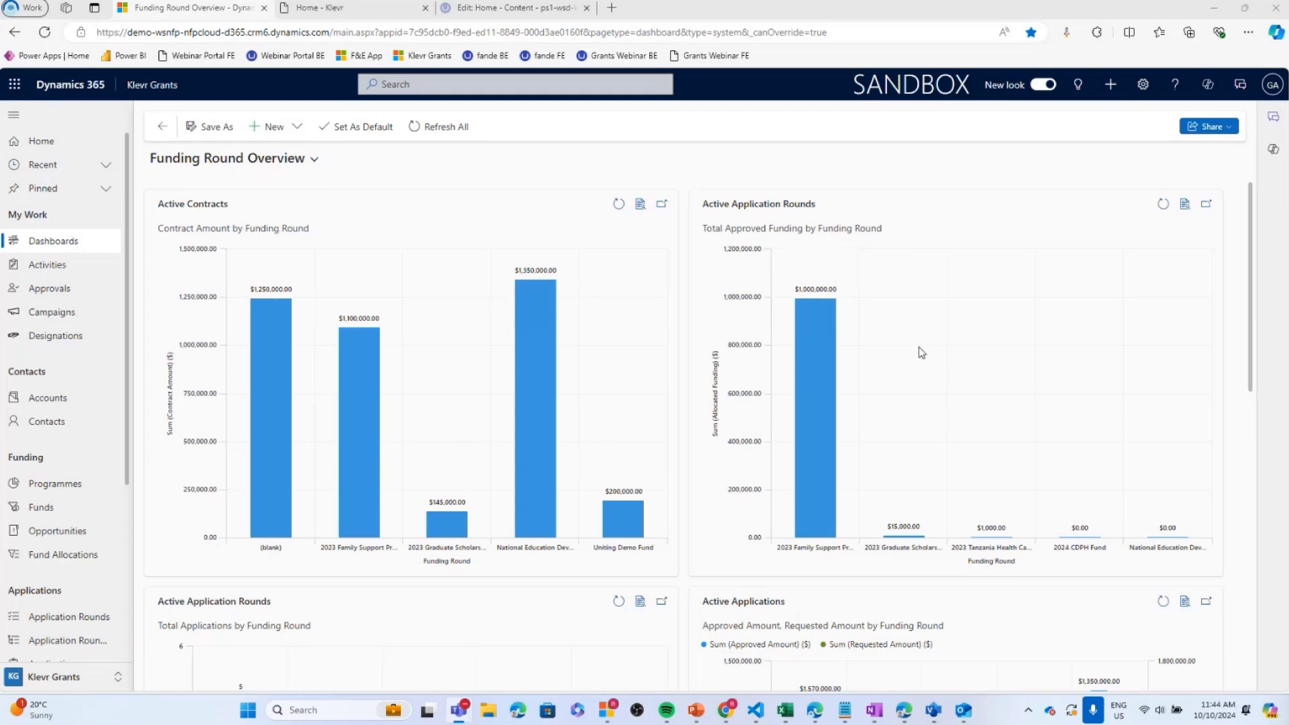
In Dynamics 365, examine the Funding Round Overview dashboard charts and open the National Education Development Fund from the active funds.
scroll(917, 352, "down", 3)
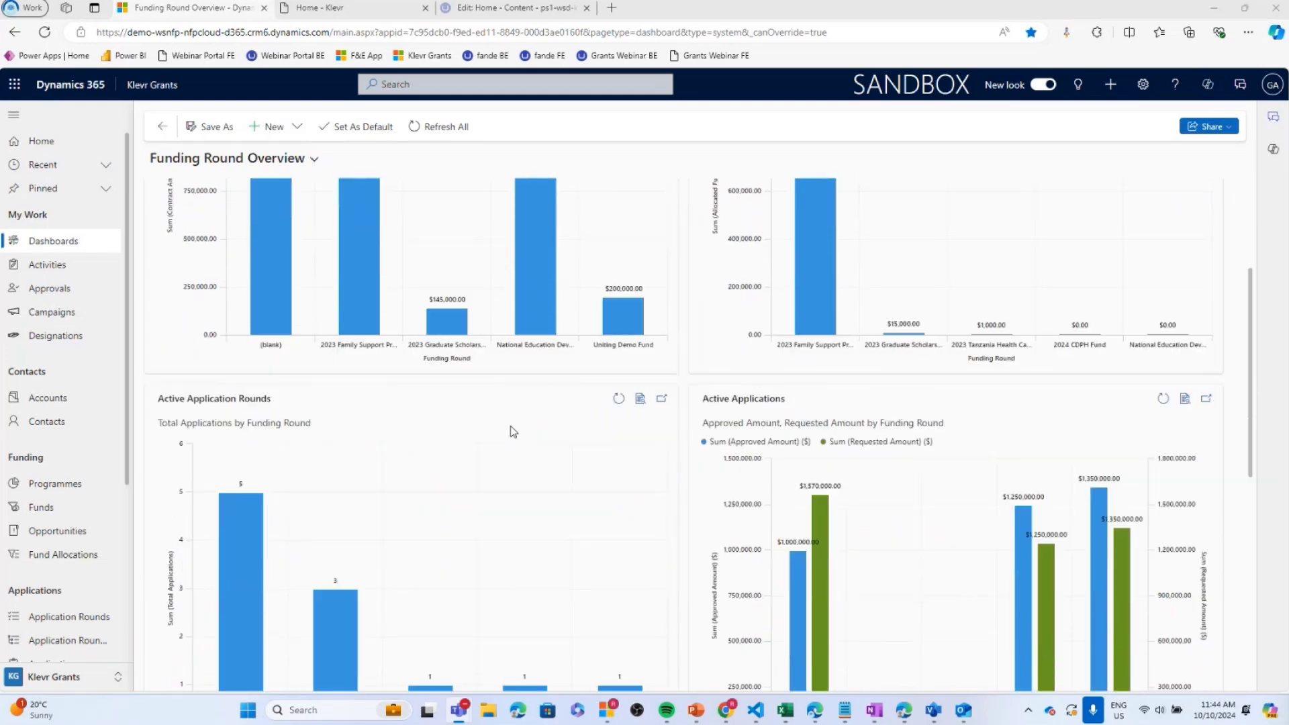
scroll(510, 436, "down", 2)
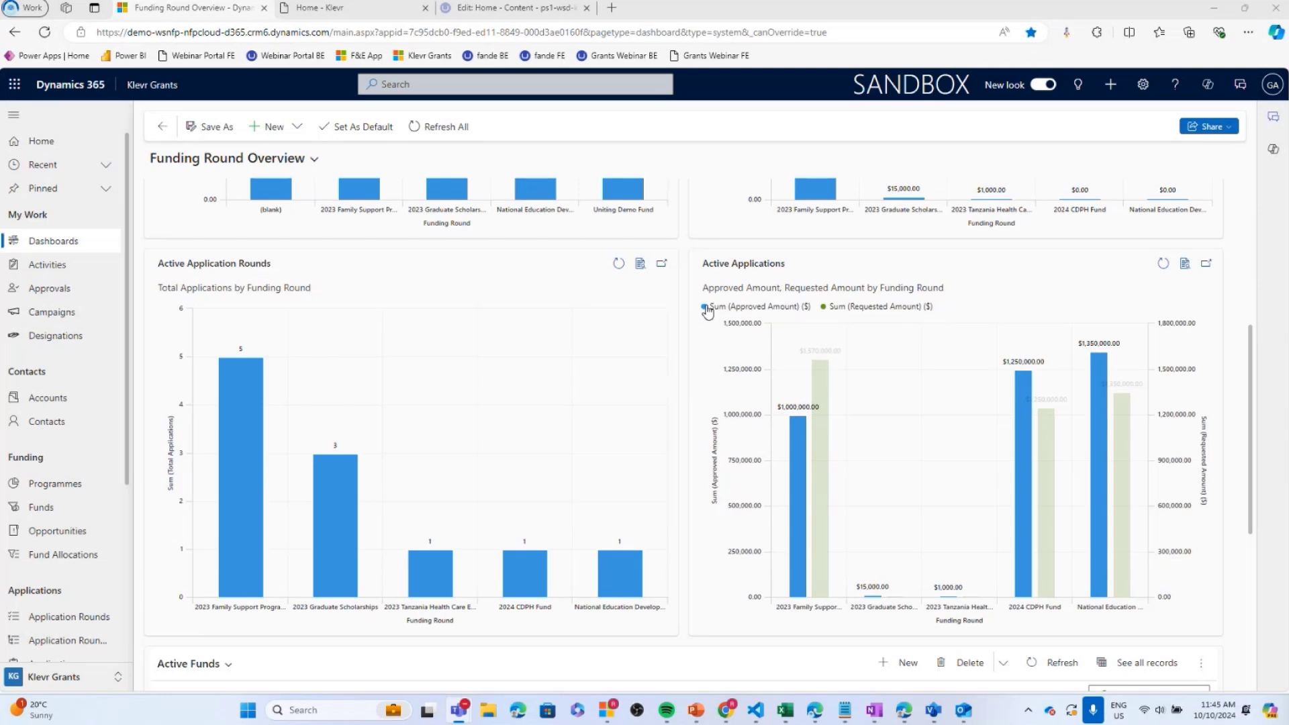
left_click(39, 511)
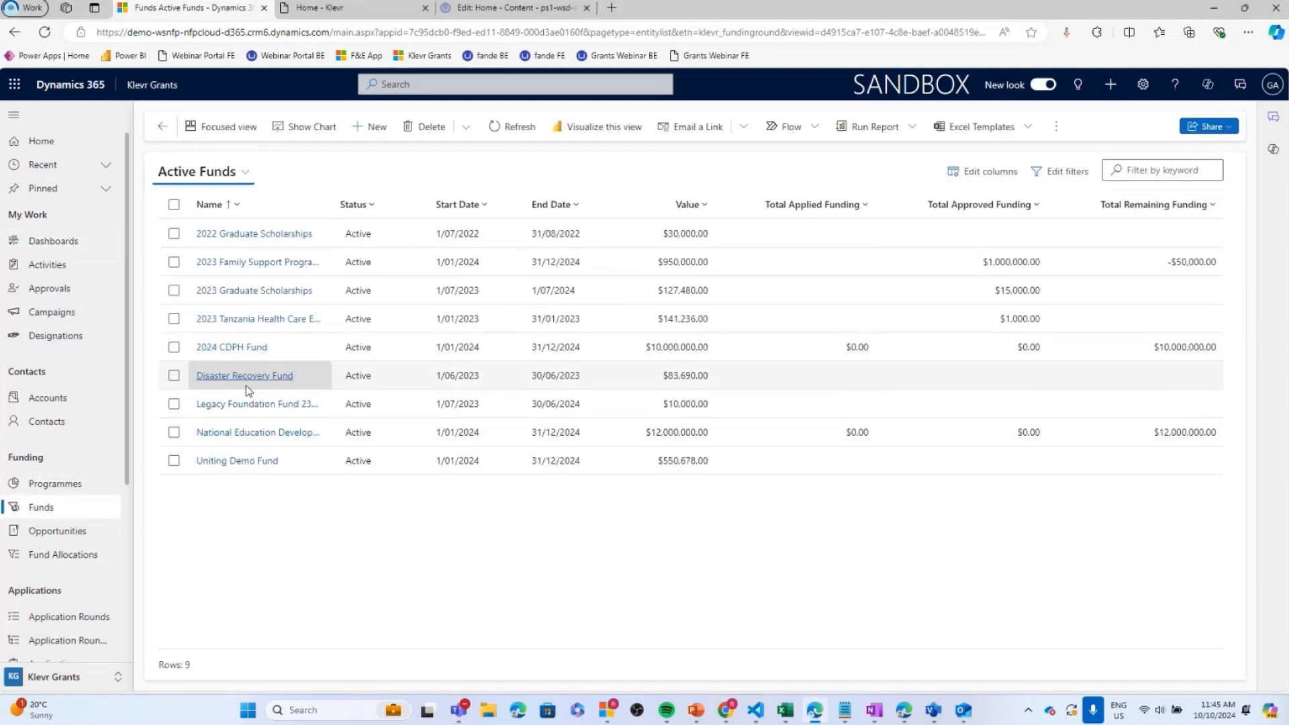
left_click(242, 434)
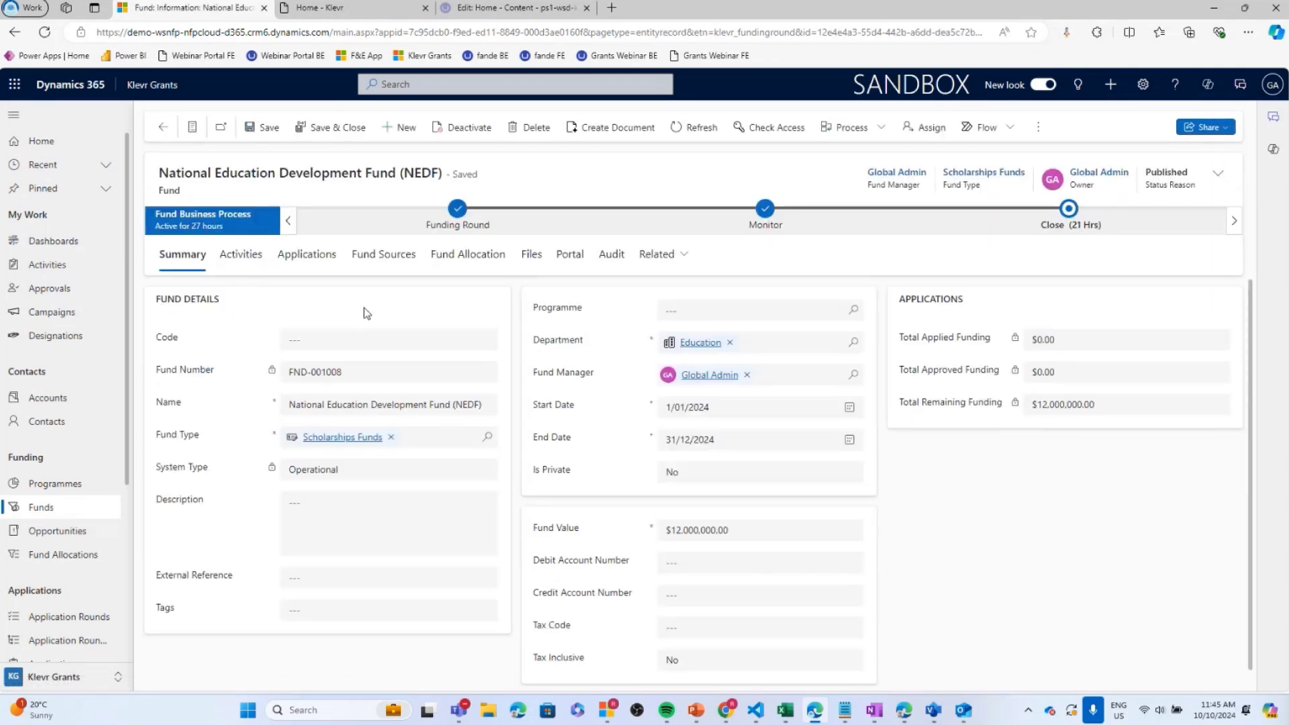
Examine the fund's sources, summary details and fund allocations, and return to its summary.
left_click(383, 258)
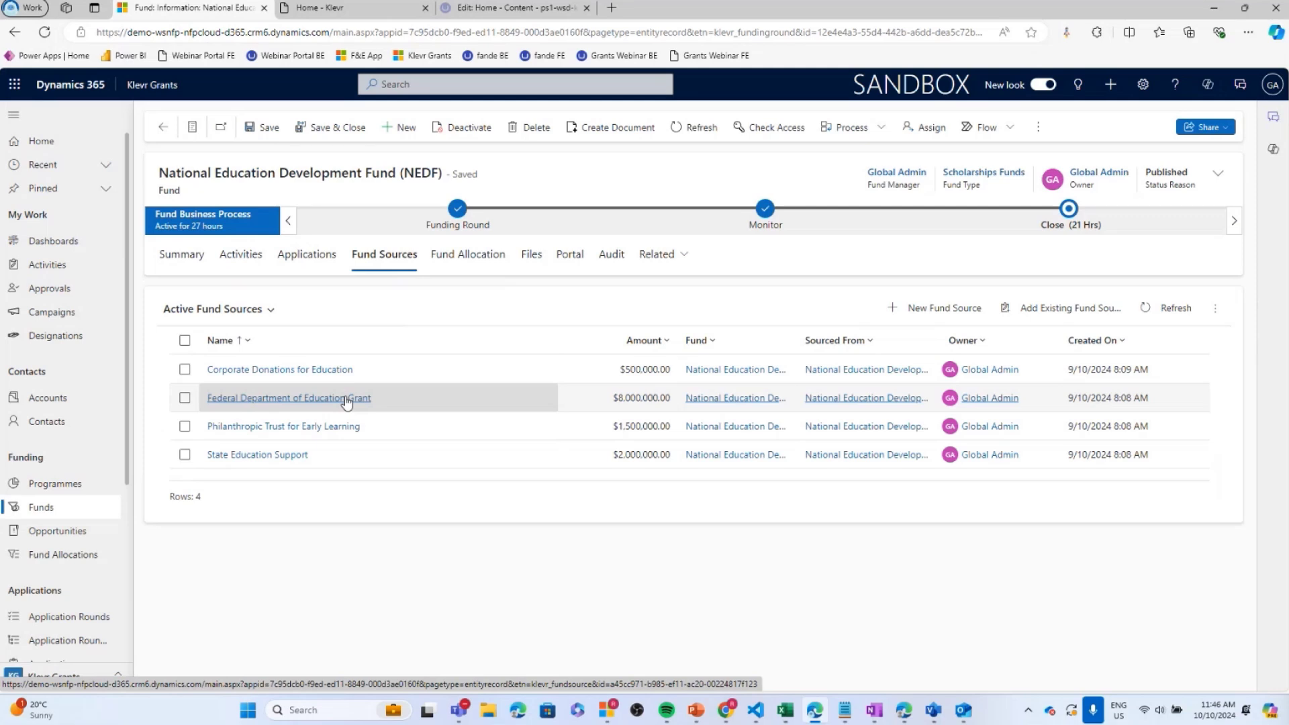
left_click(174, 260)
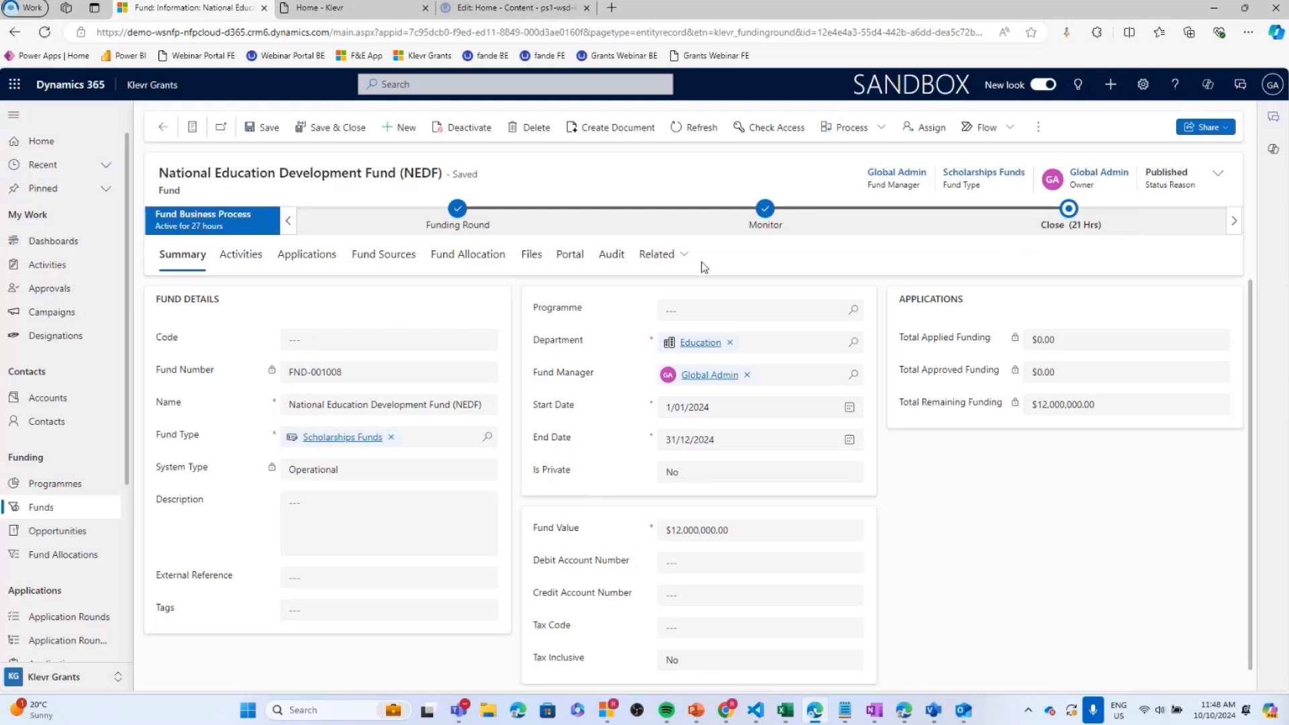
left_click(481, 259)
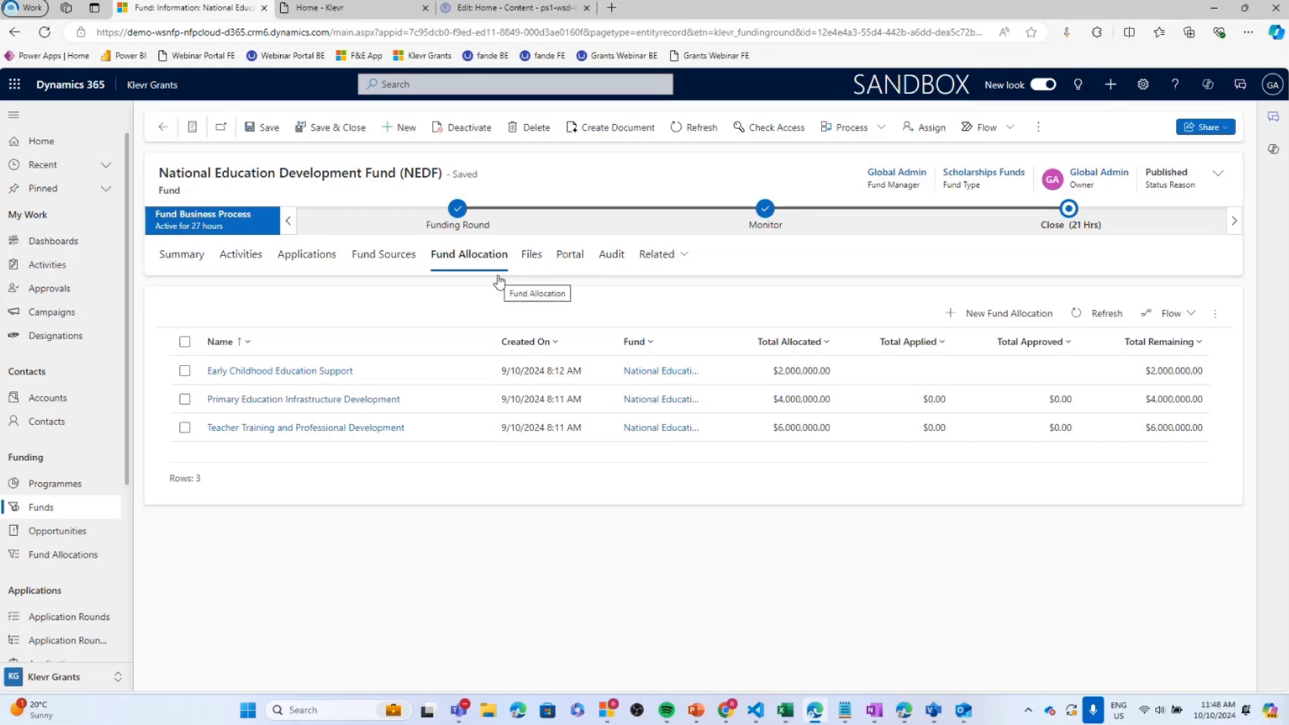
left_click(191, 255)
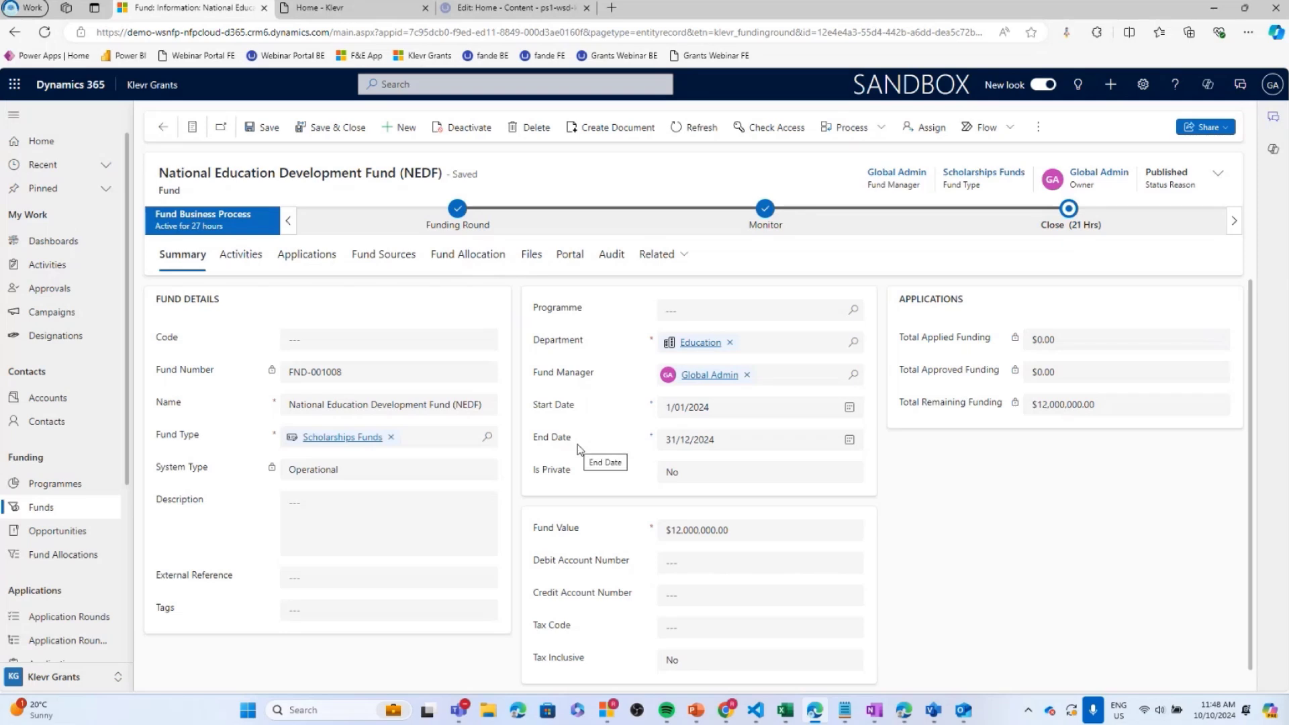
Open the 2024 Comprehensive School Improvement Round application round and examine its summary and round allocations.
left_click(71, 618)
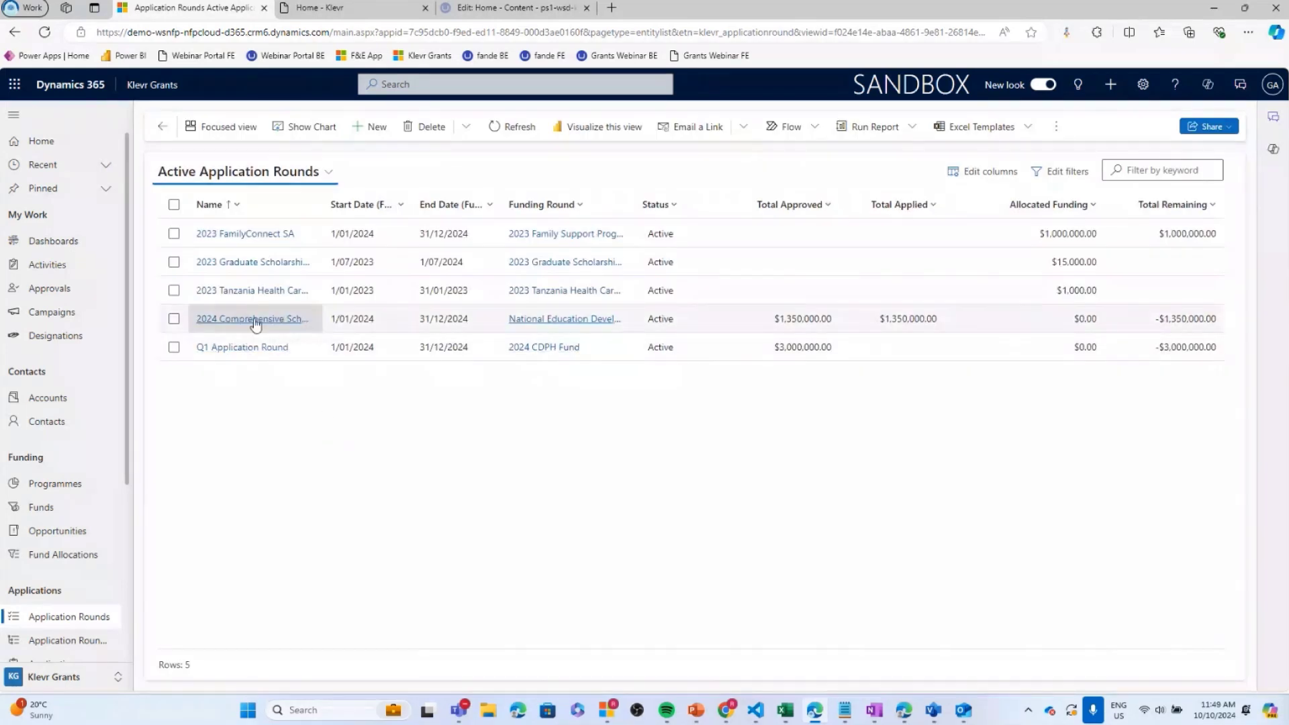
left_click(254, 319)
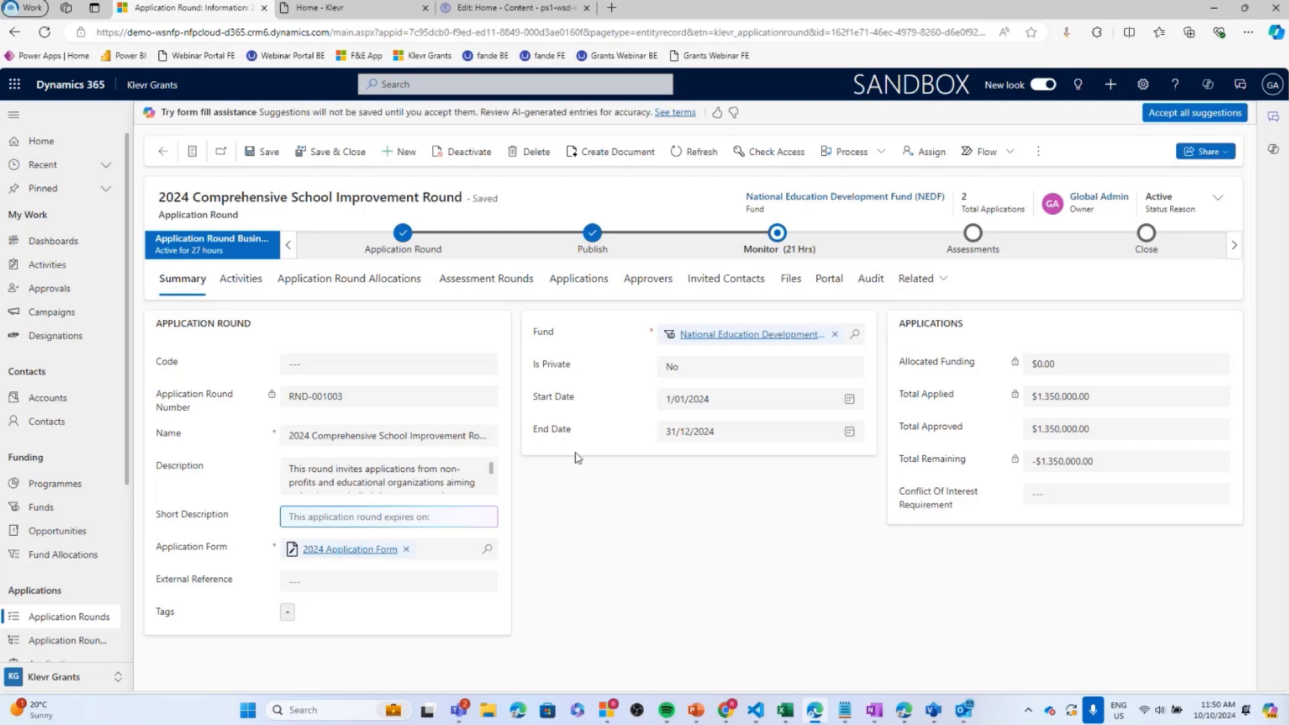
left_click(370, 278)
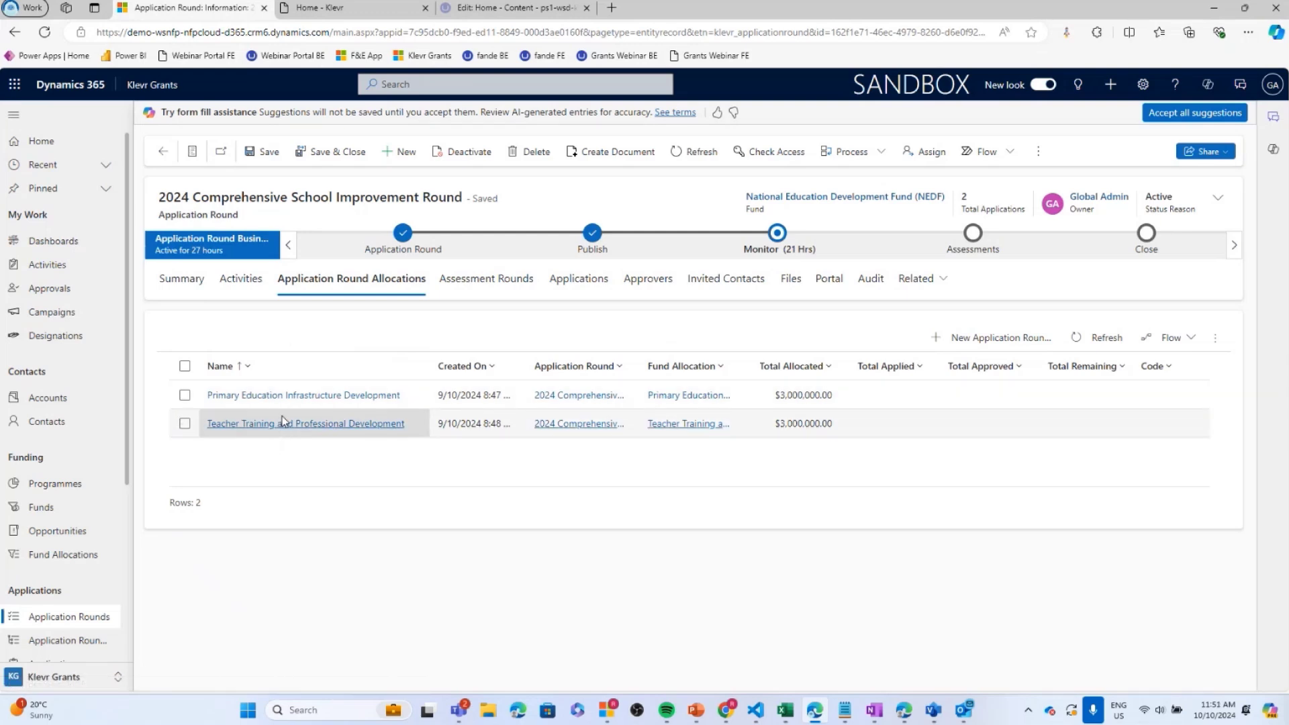
Open the assessment round linked to this application round and examine its dates, assessment form and assigned assessors.
left_click(488, 288)
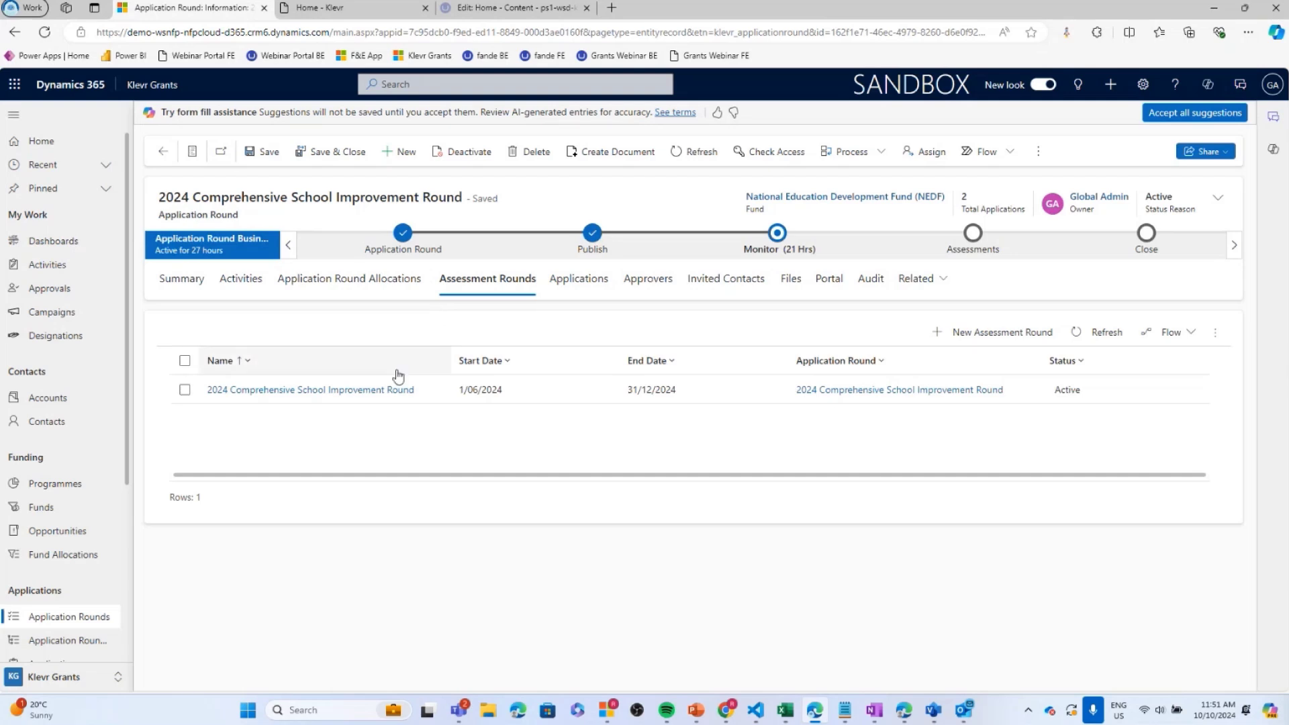
left_click(382, 390)
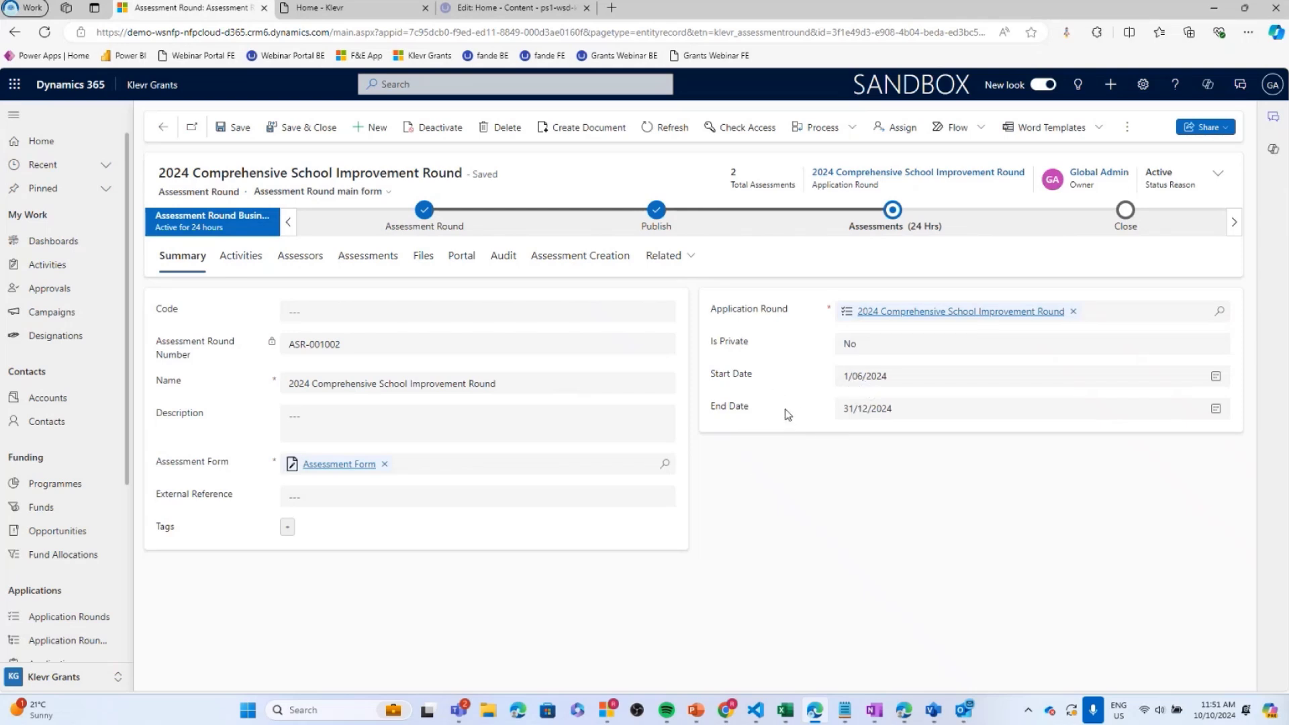
left_click(294, 262)
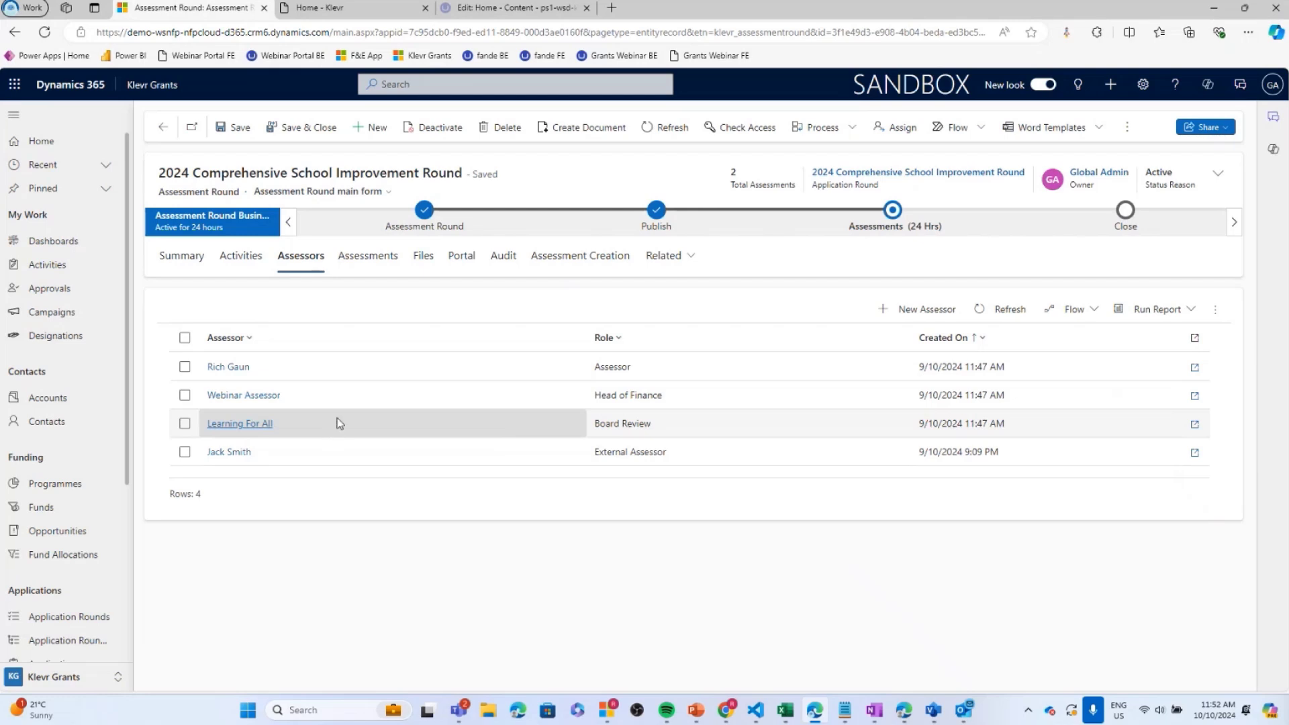
In the round's assessment creation area, select the Rural School application and all listed assessors for generating assessments.
left_click(601, 266)
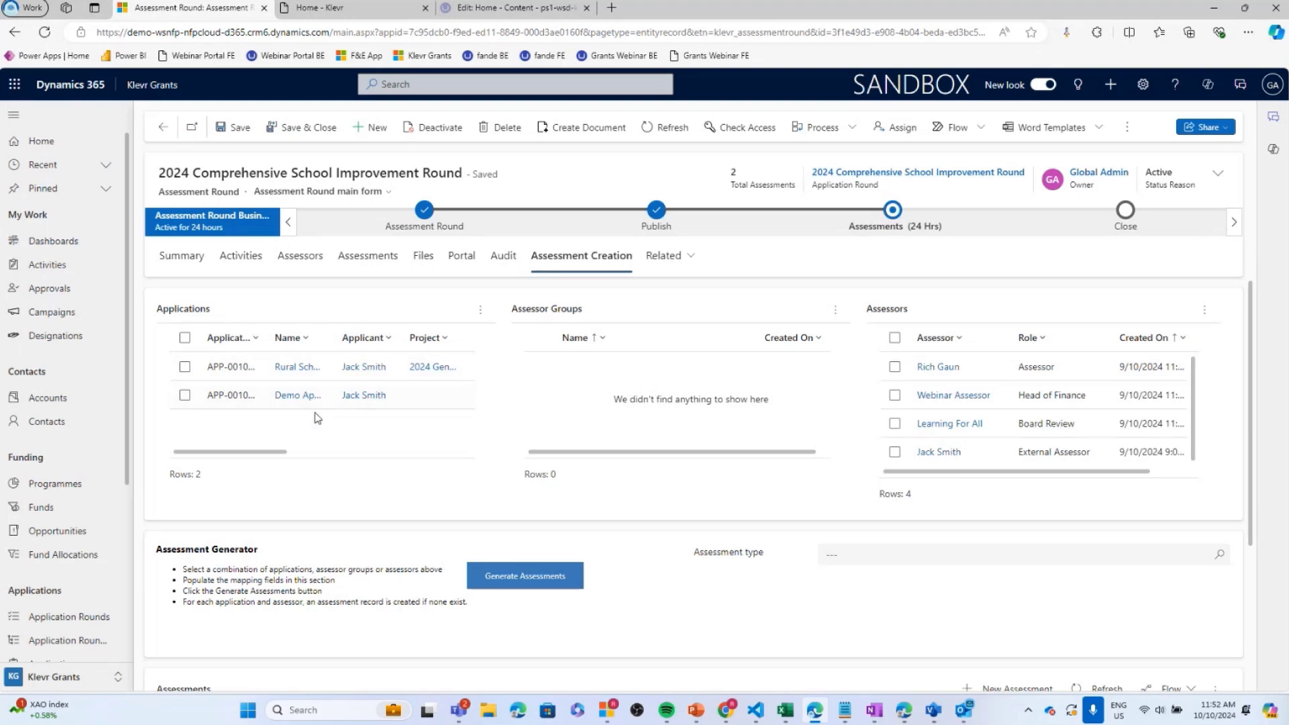
left_click(185, 367)
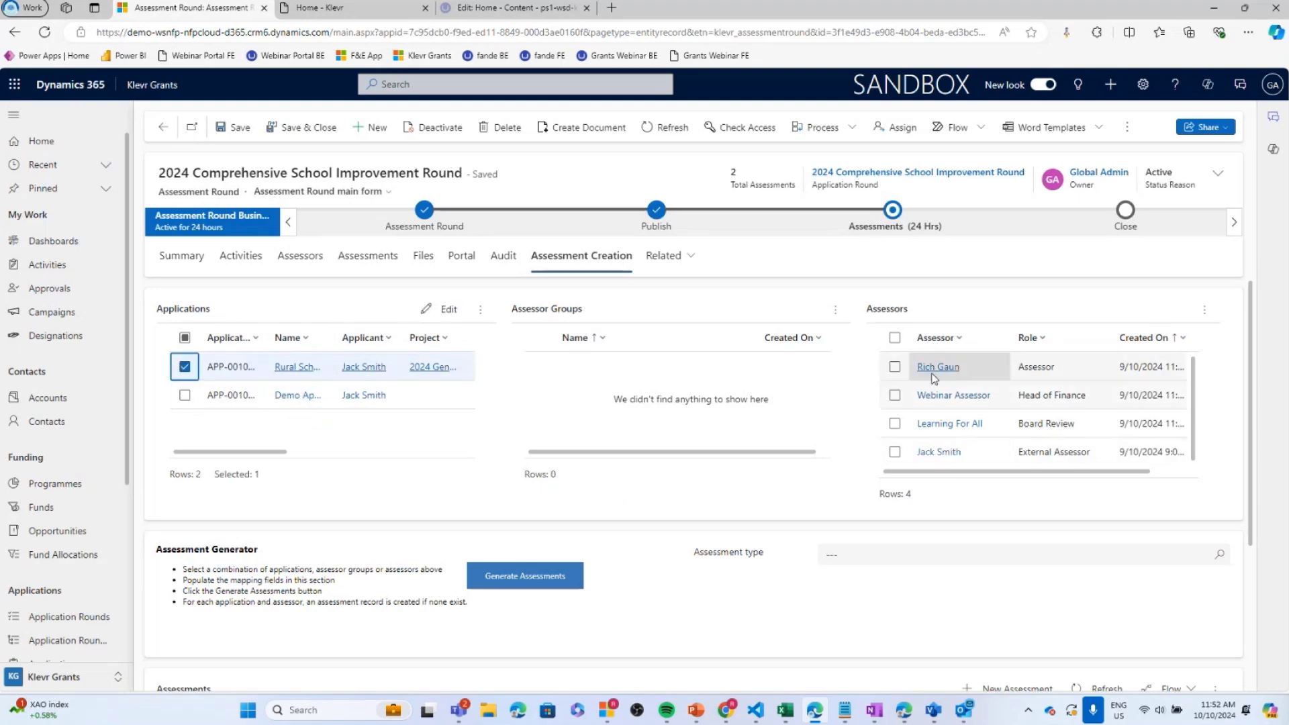
left_click(898, 369)
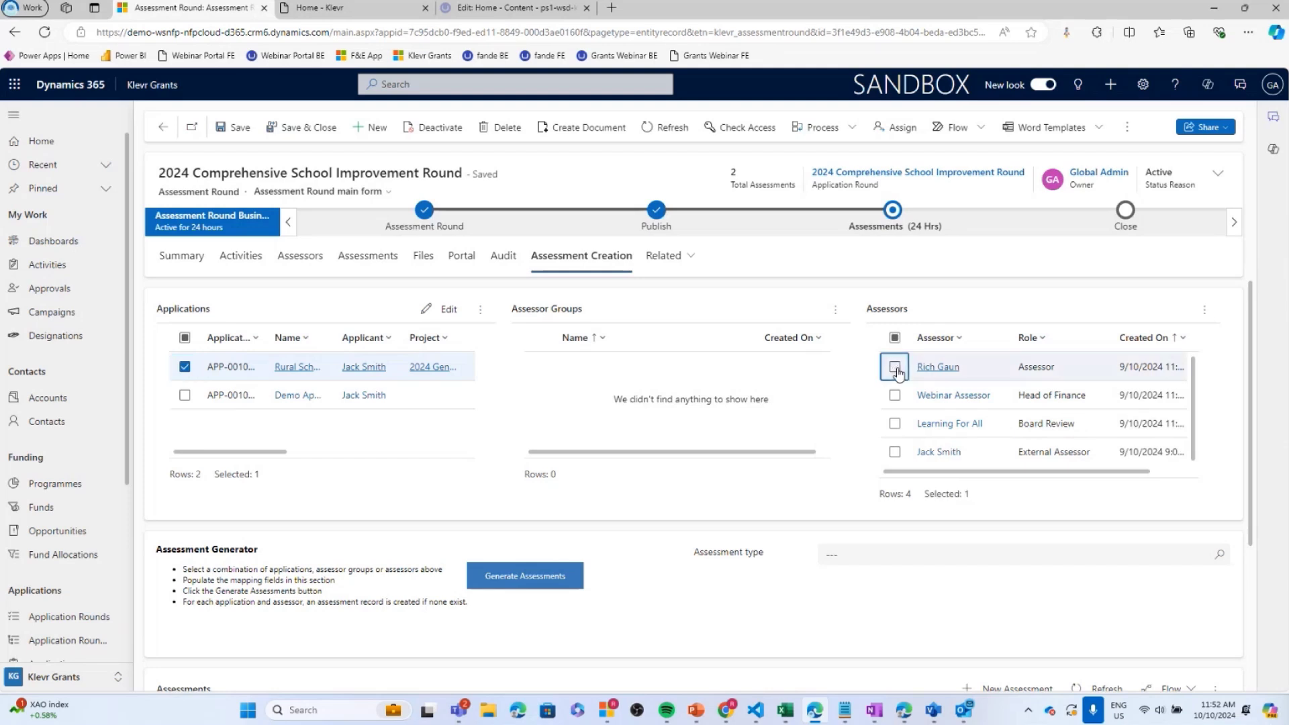
left_click(895, 424)
left_click(895, 337)
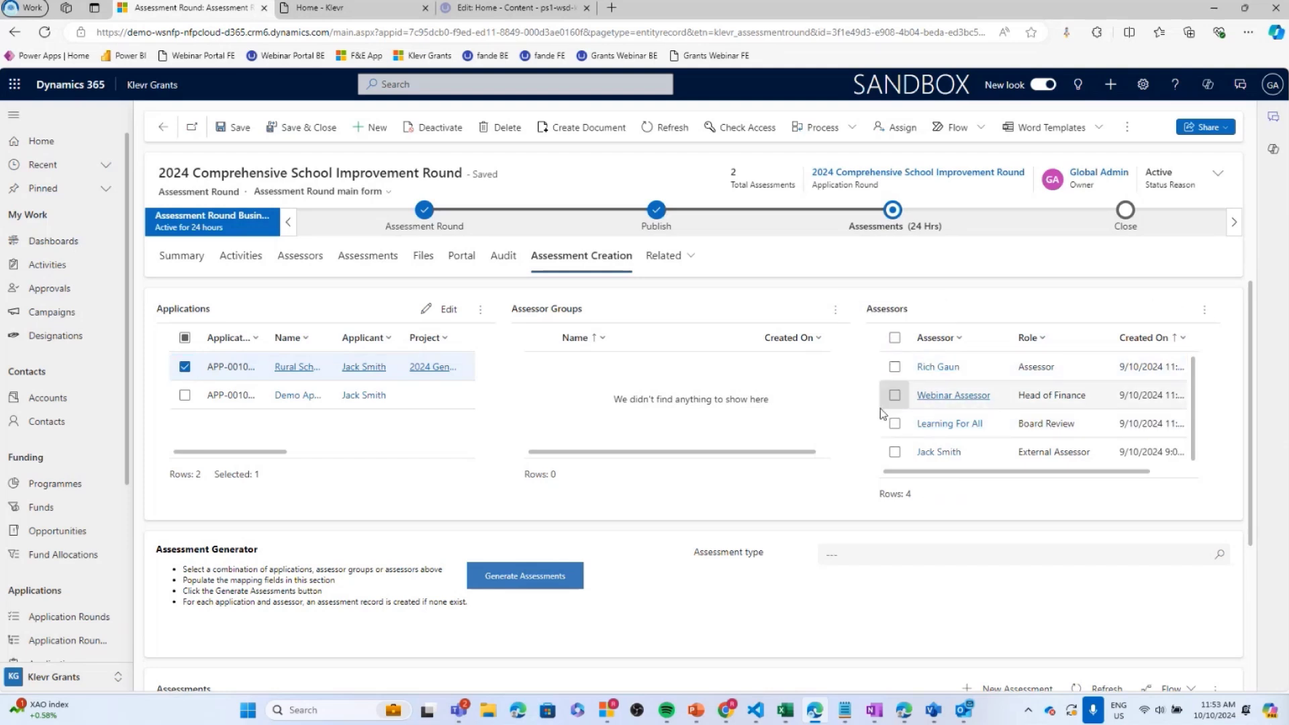
left_click(896, 339)
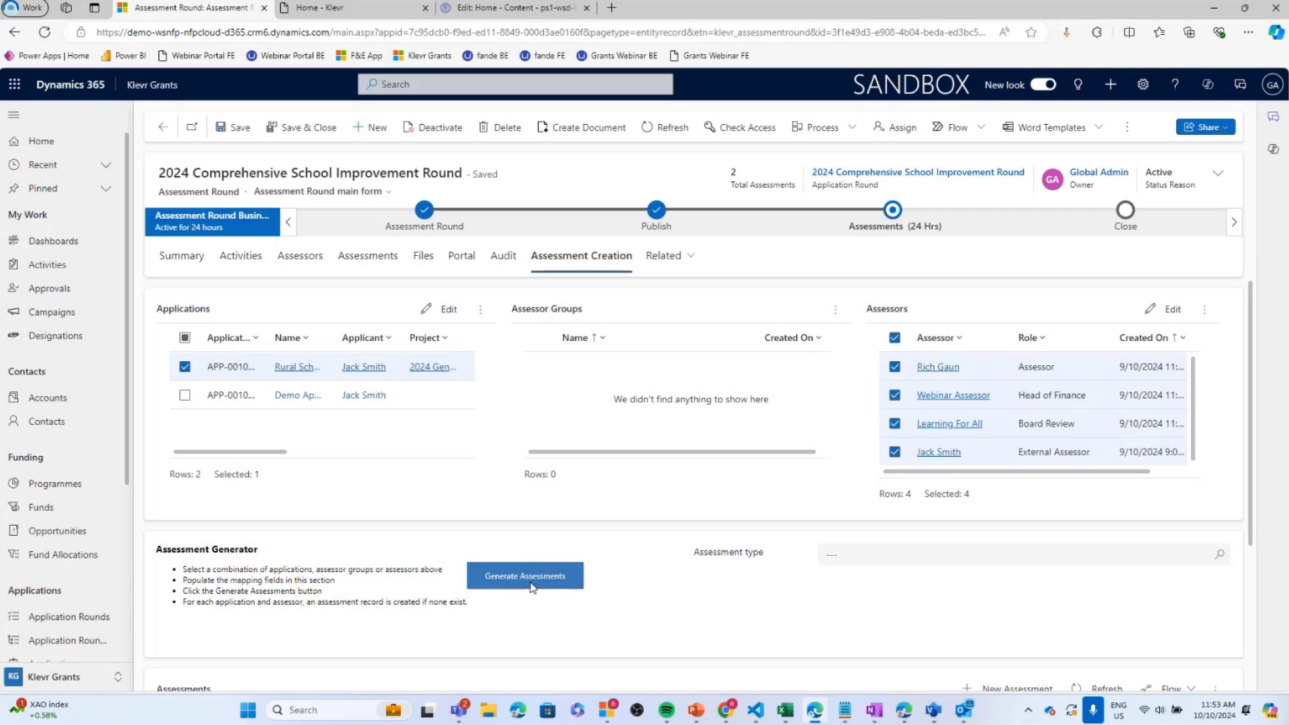
Check the assessment generator and the list of assessments below the selected application and assessors.
scroll(633, 513, "down", 3)
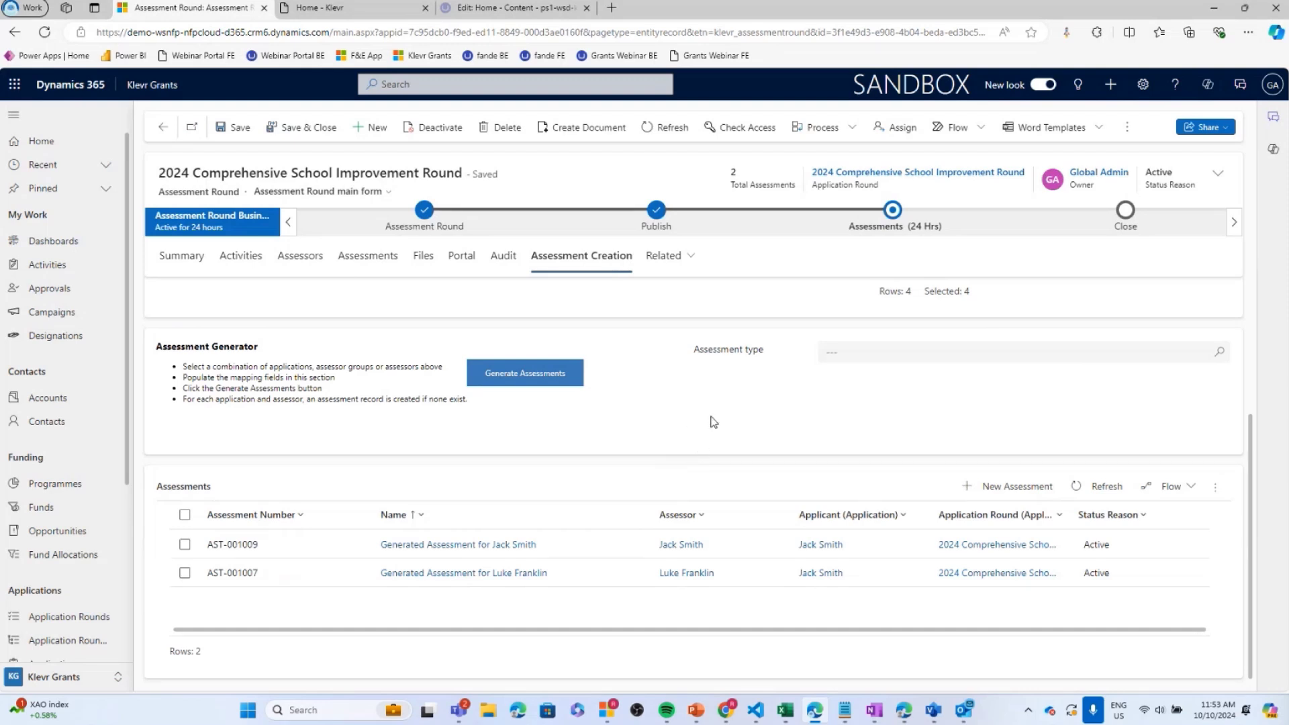
scroll(712, 416, "up", 3)
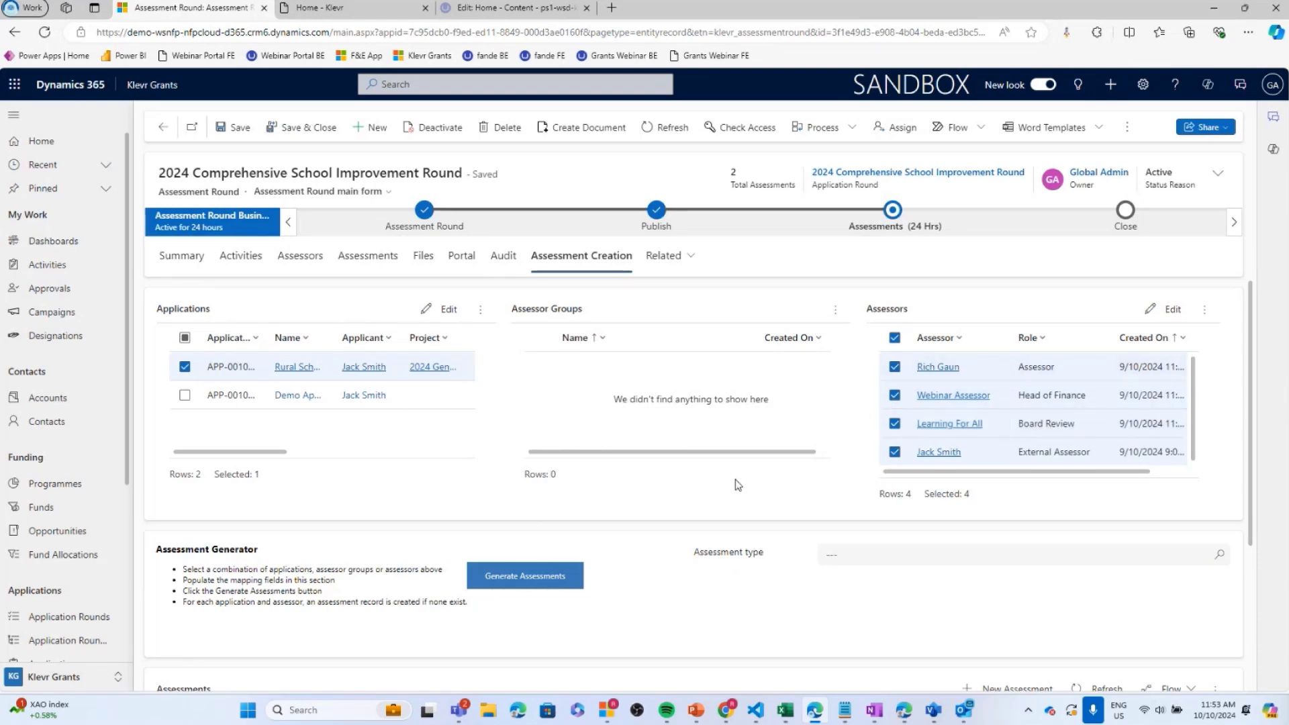
scroll(718, 493, "down", 3)
scroll(717, 493, "down", 1)
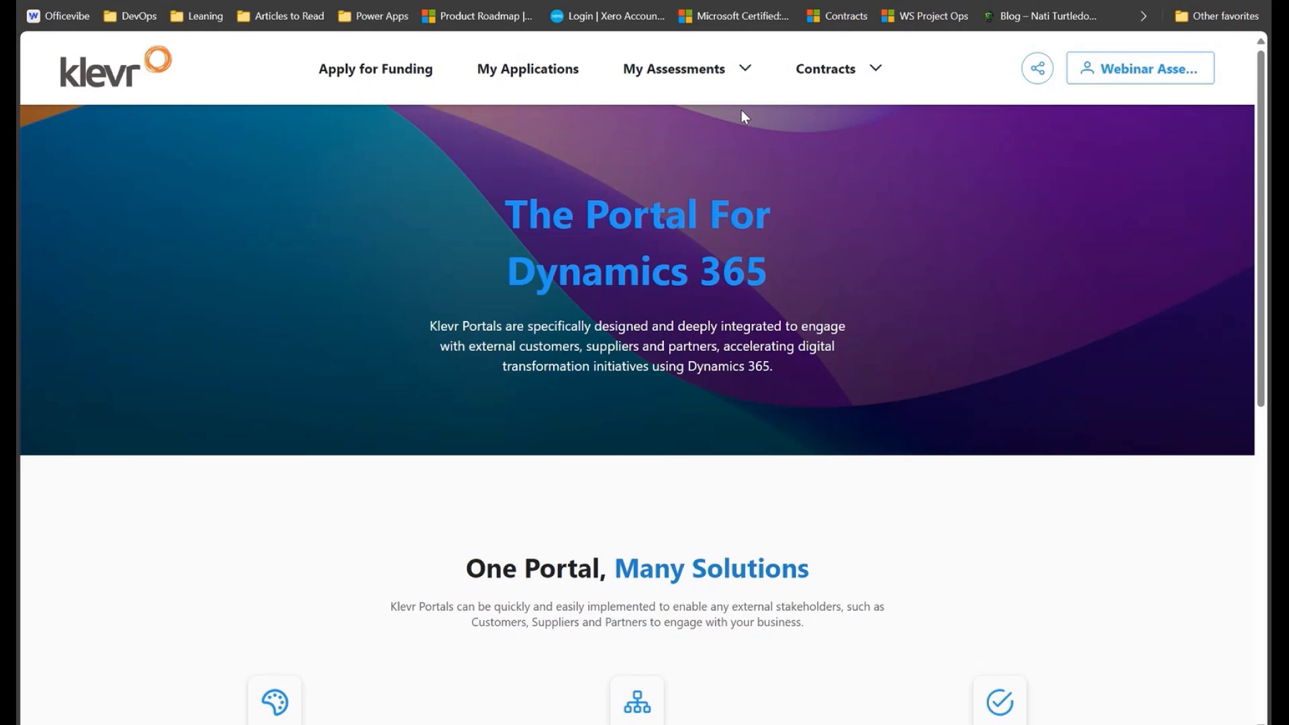
Open the assessor's pending conflict of interest record for the Rural School Revitalization and Teacher Training Program application.
left_click(722, 75)
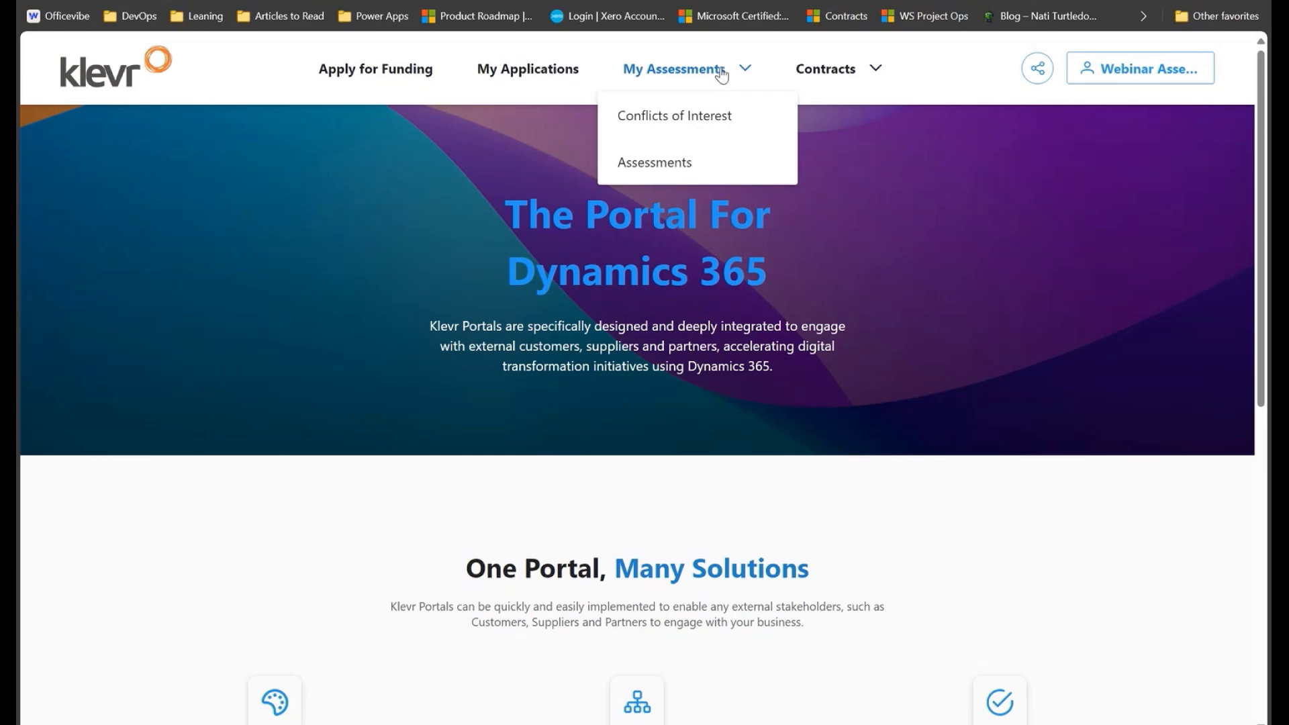
left_click(677, 131)
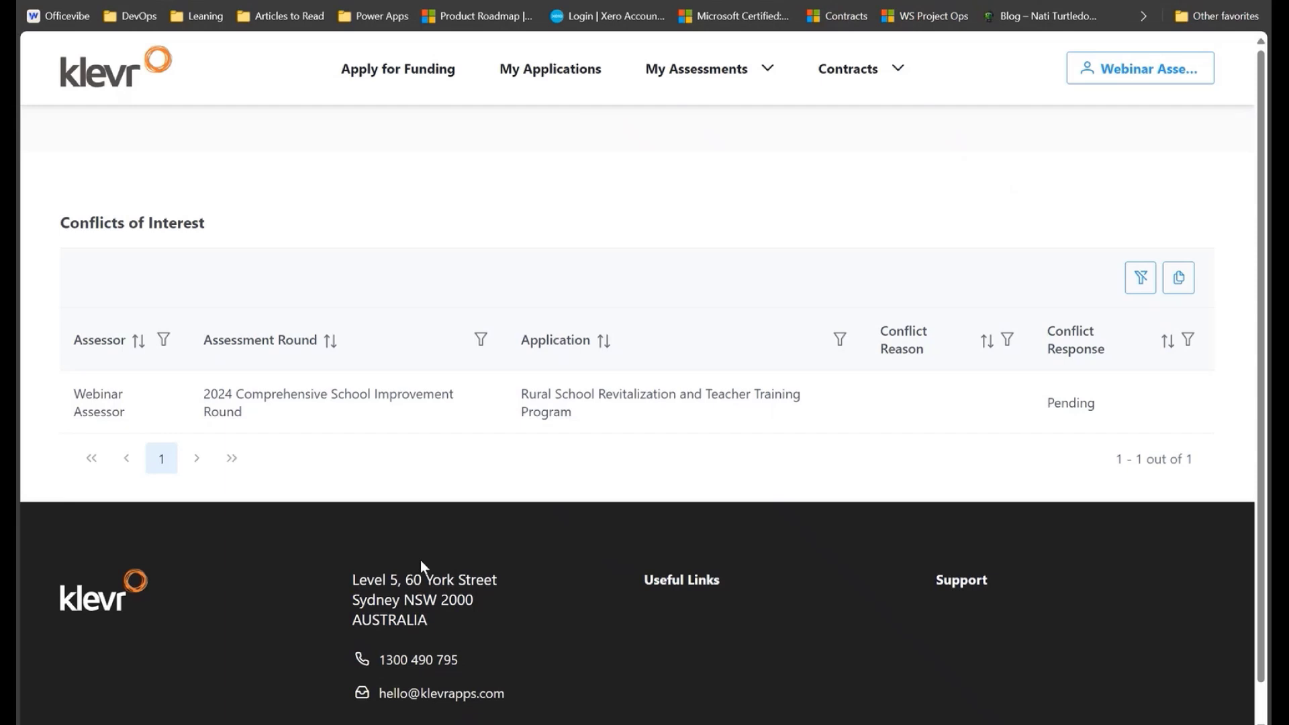
left_click(289, 400)
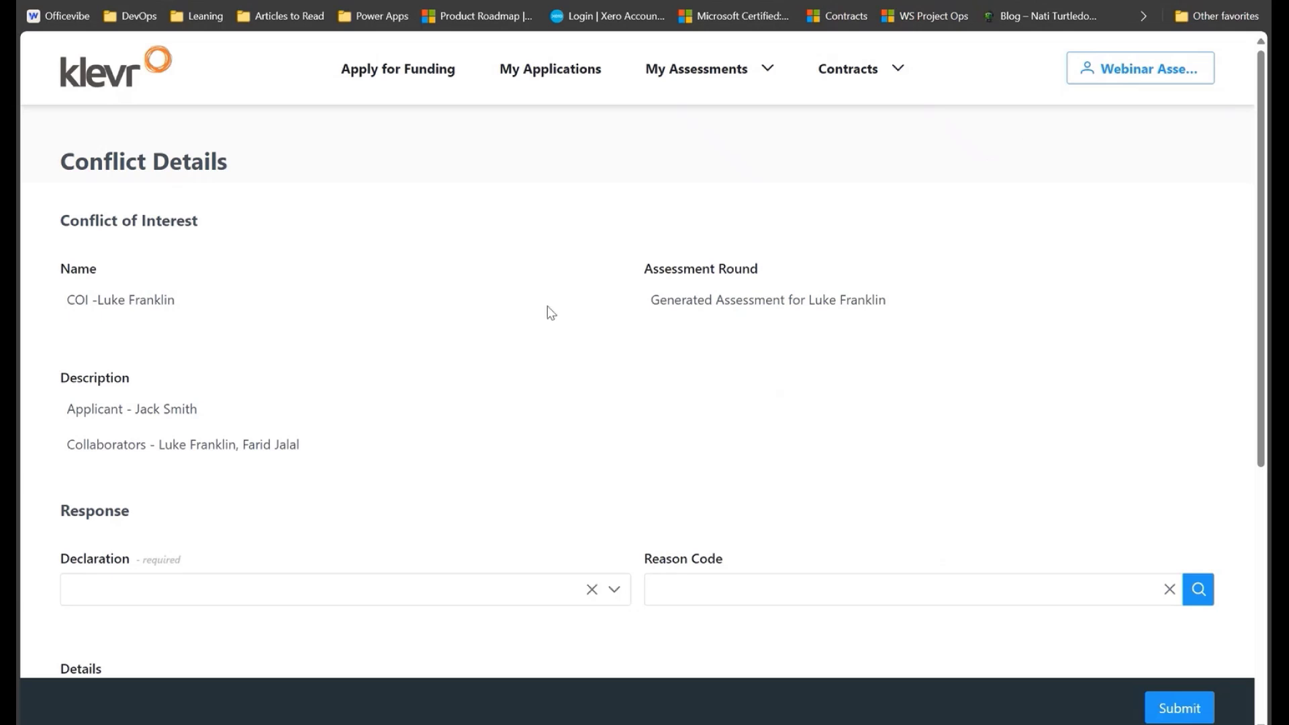
Set the declaration to "I have a conflict of interest" and view the available conflict reason codes without selecting one.
scroll(269, 348, "down", 2)
left_click(484, 436)
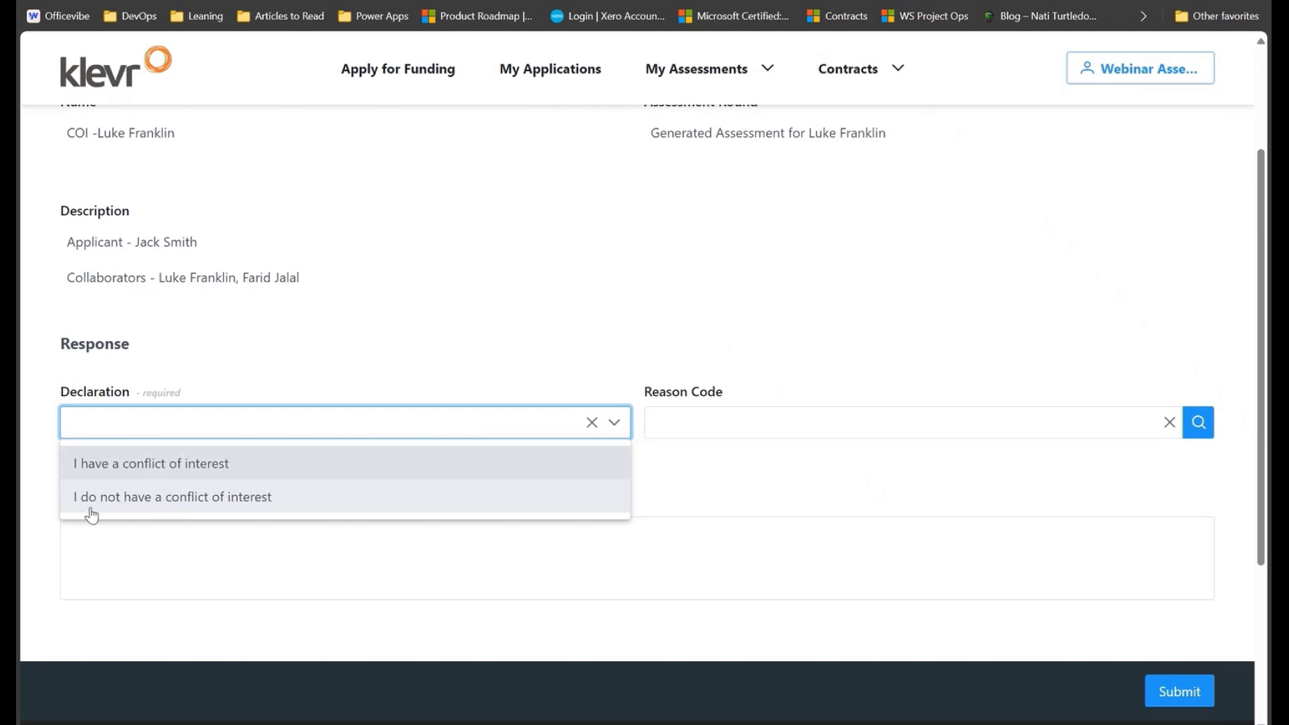
left_click(213, 464)
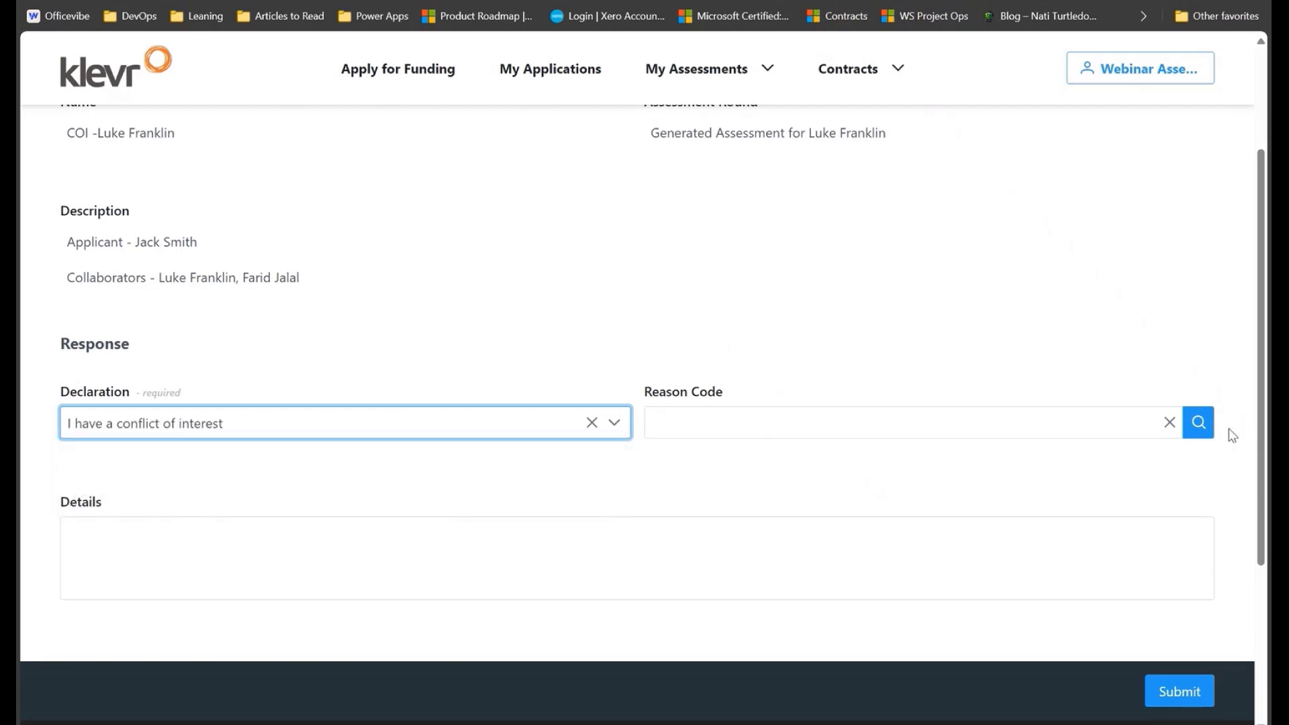
left_click(1199, 423)
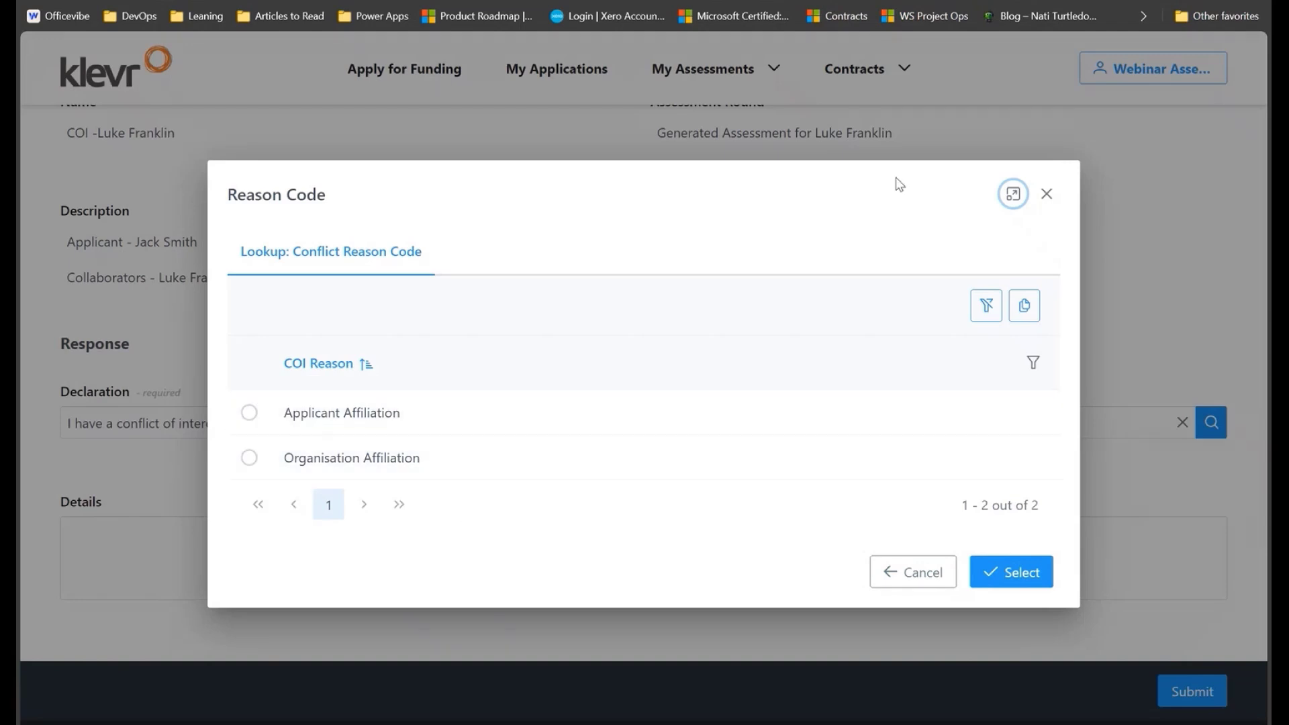
left_click(1047, 194)
left_click(133, 527)
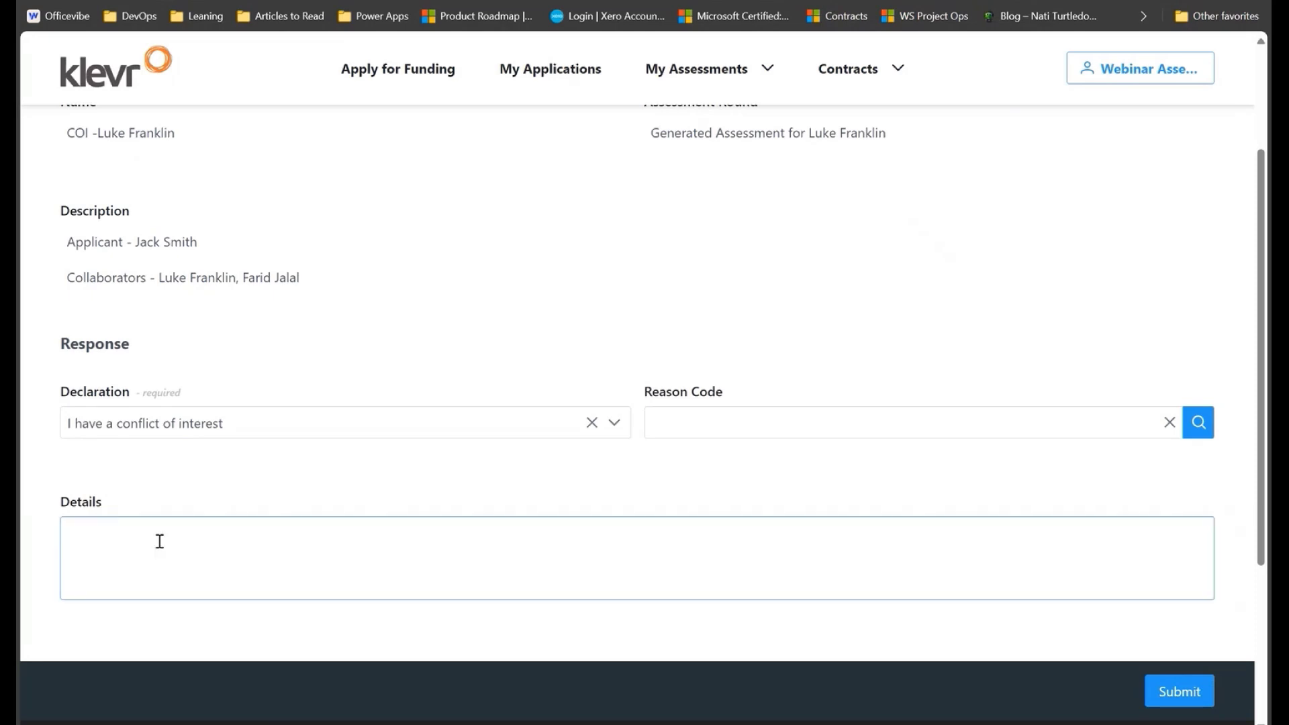
left_click(354, 511)
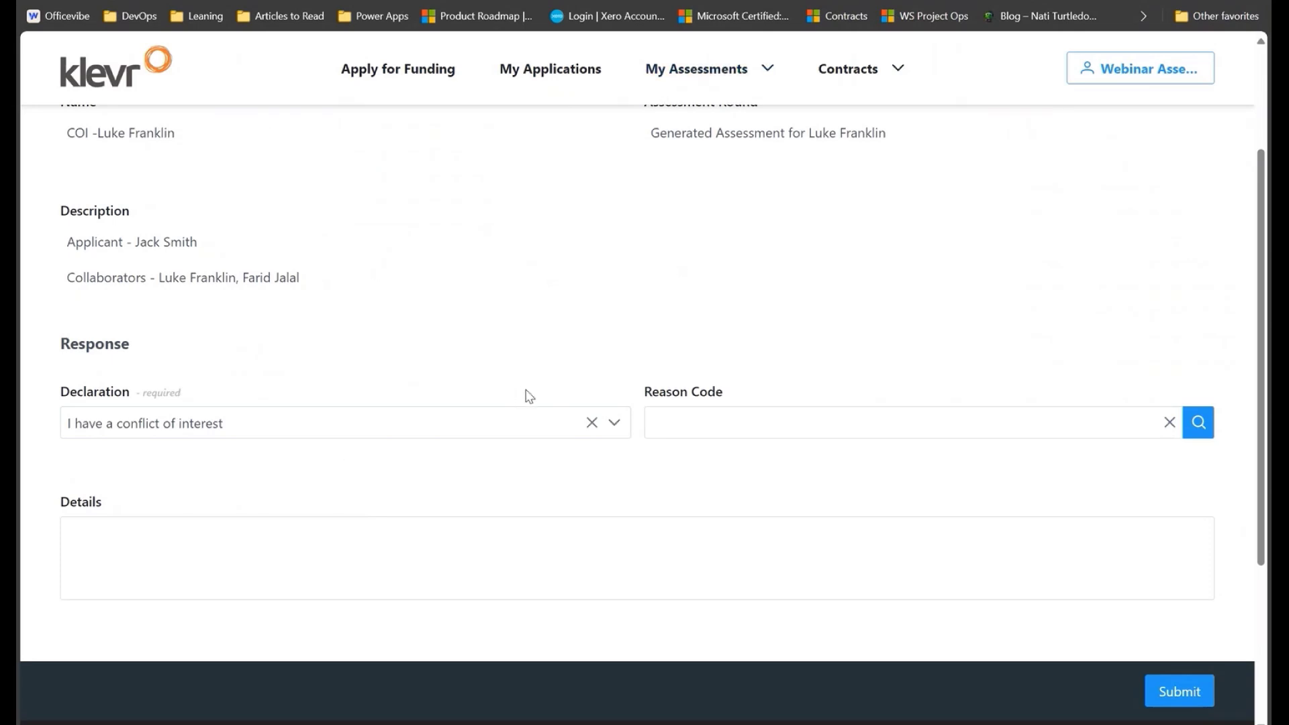
Set the declaration to "I do not have a conflict of interest" and submit the response.
left_click(397, 424)
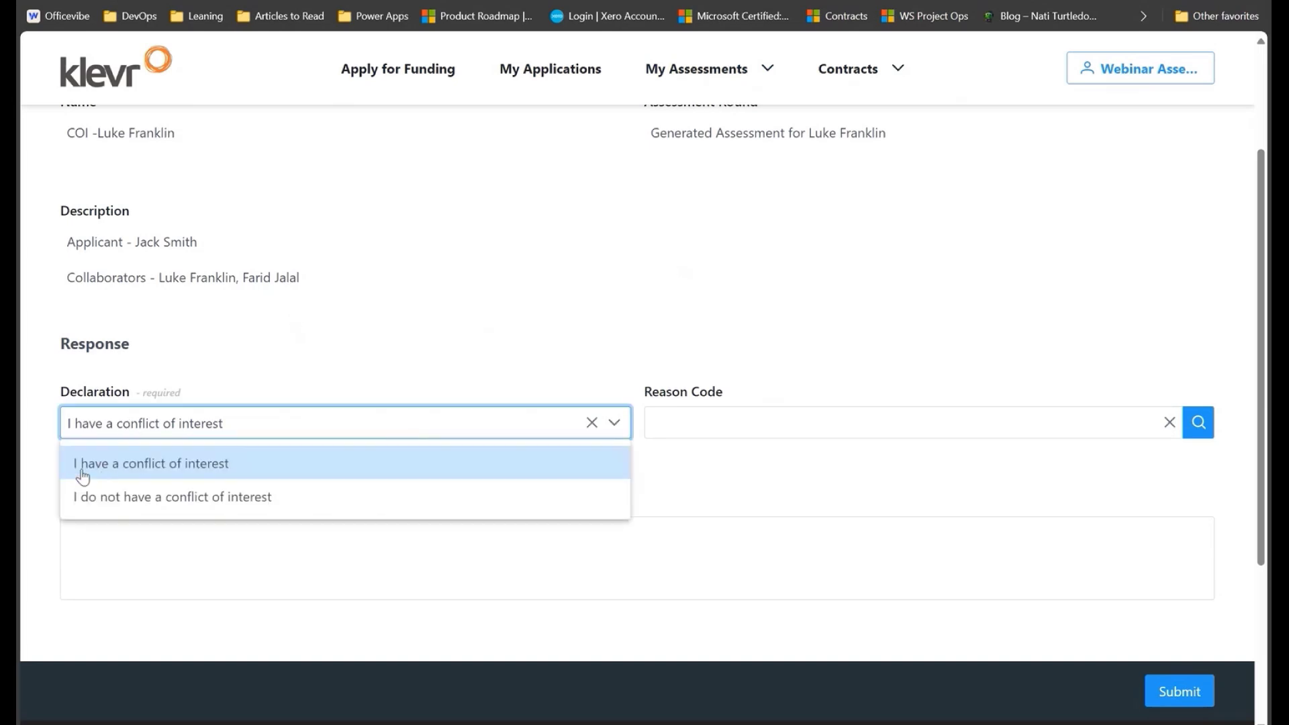
left_click(107, 497)
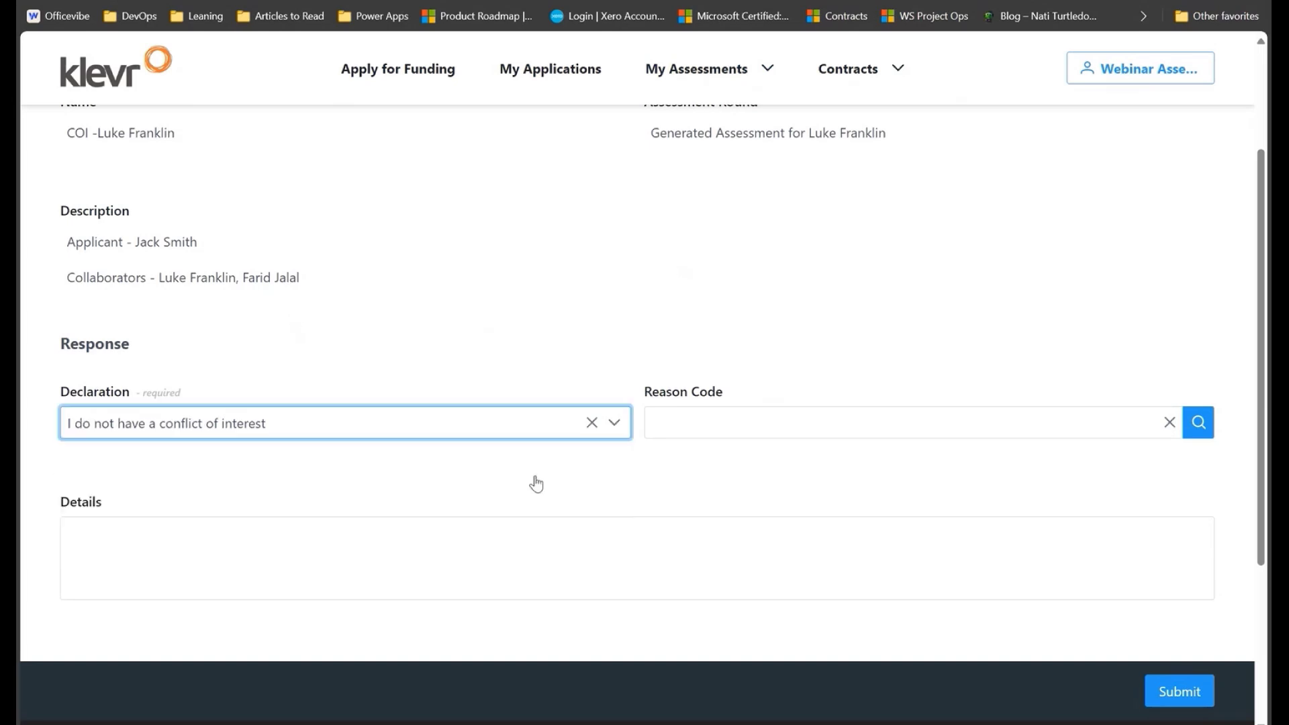
left_click(1180, 692)
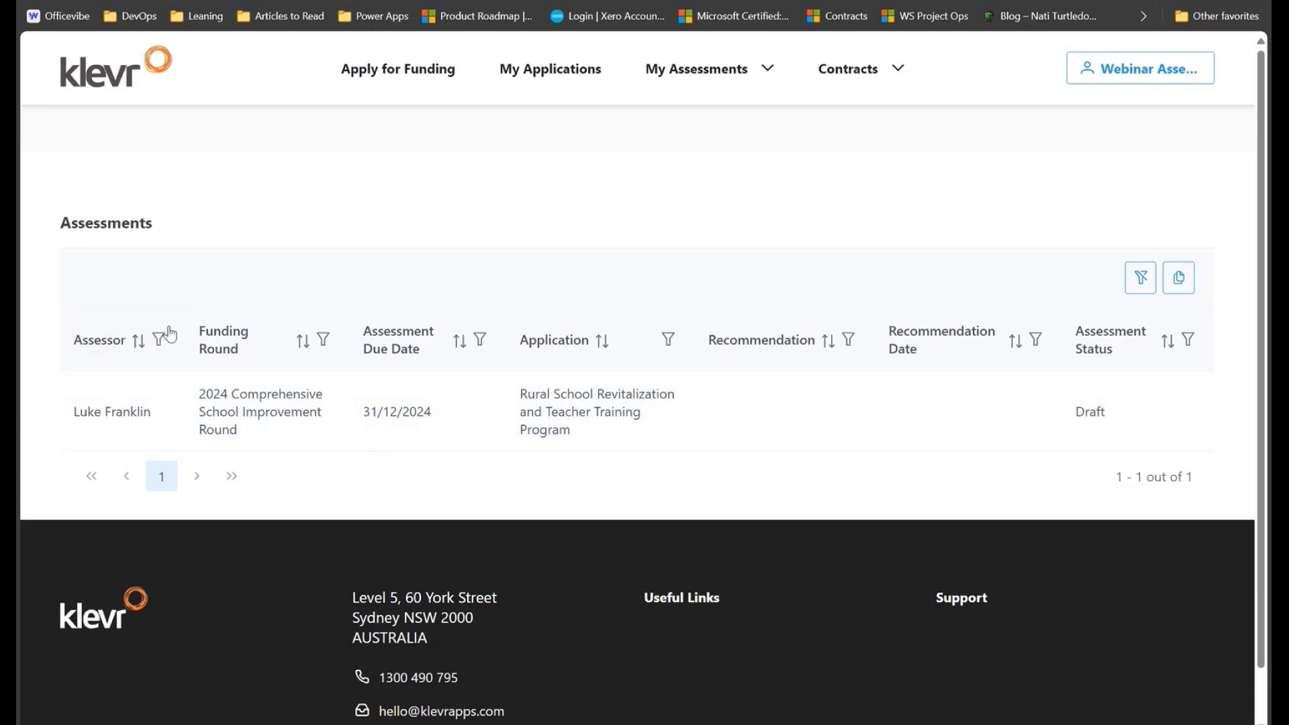
Open the draft assessment for the Rural School application and review the linked application's details and form questions.
left_click(697, 71)
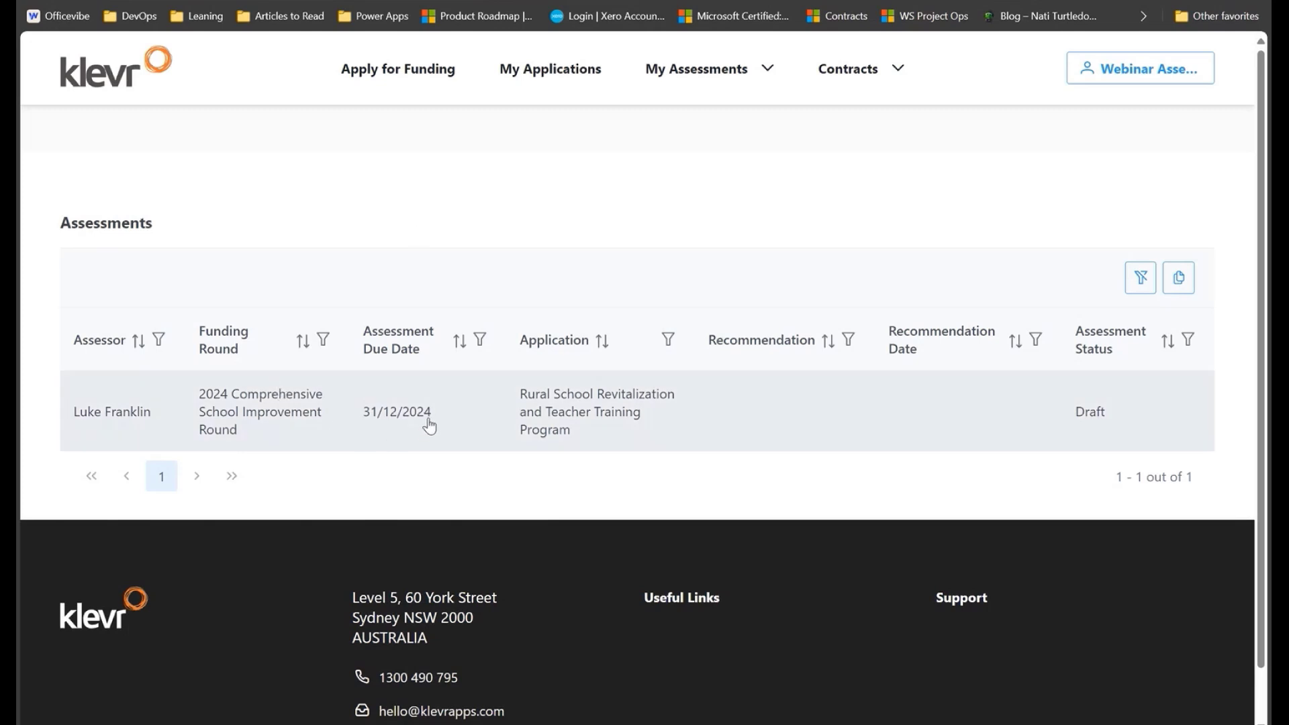
left_click(386, 420)
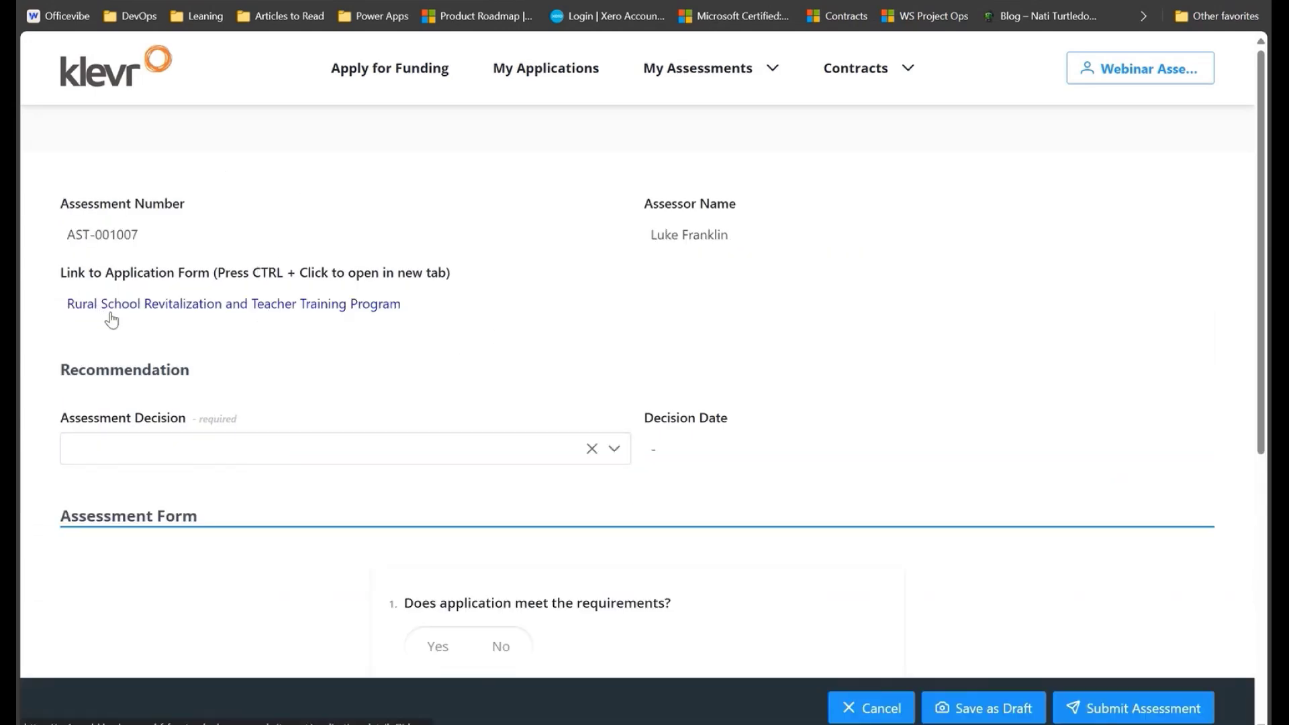
left_click(171, 305)
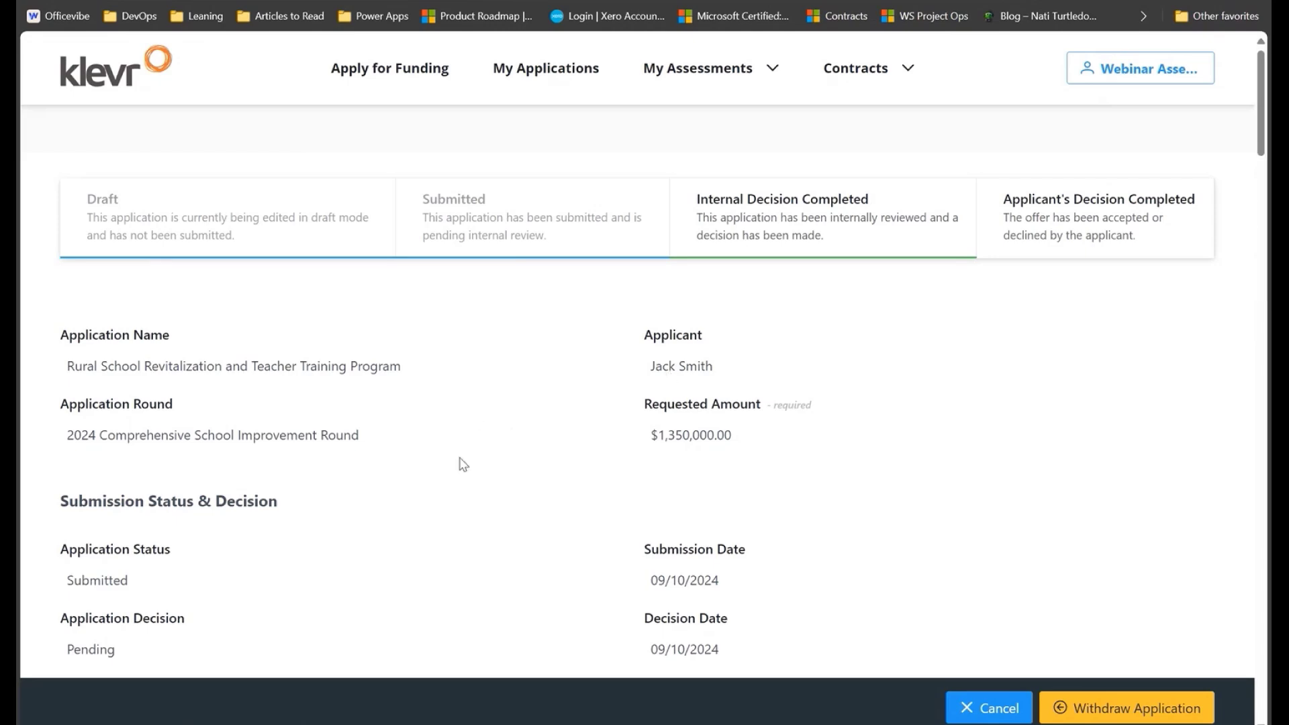
scroll(377, 229, "down", 8)
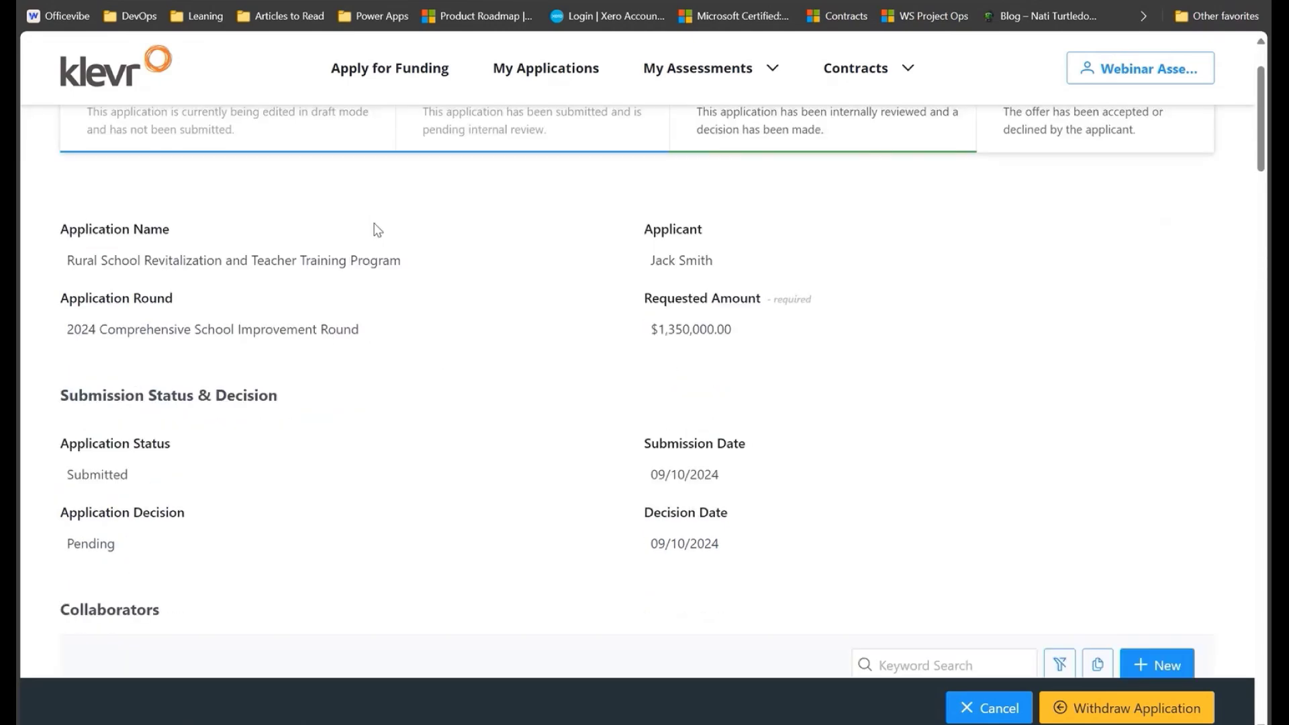
scroll(377, 231, "down", 10)
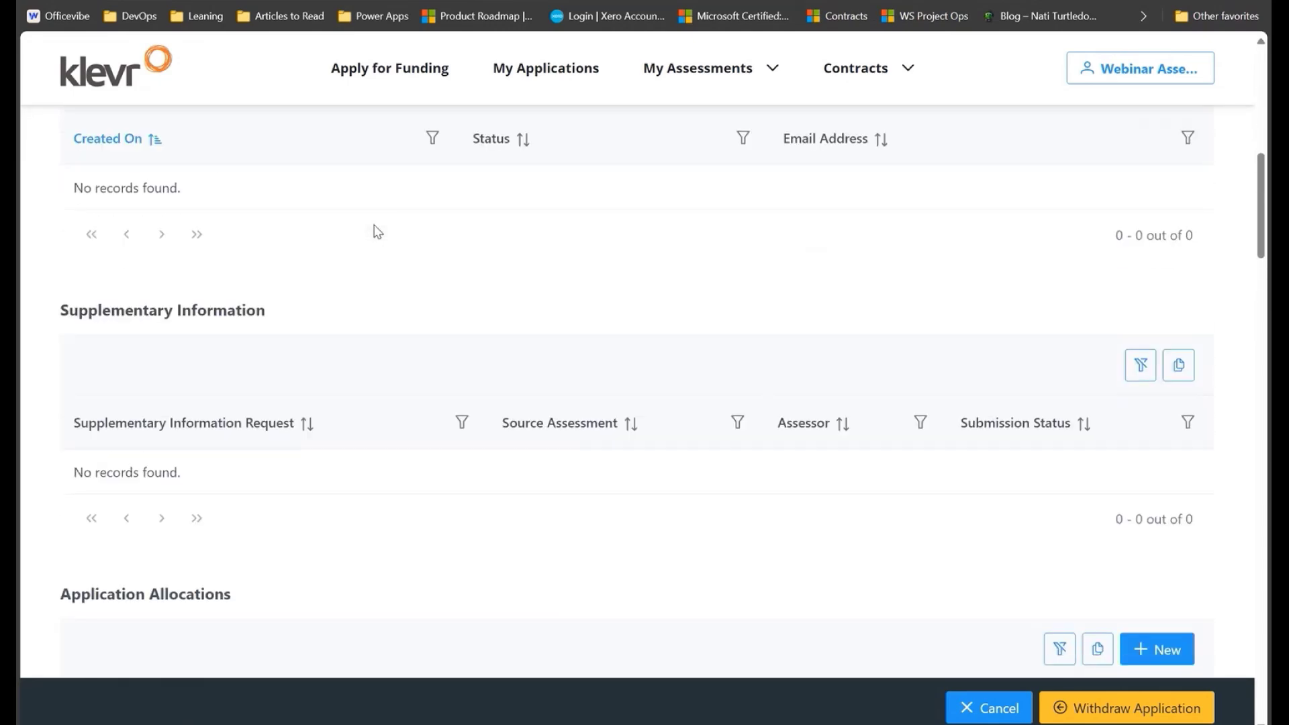
scroll(378, 232, "down", 8)
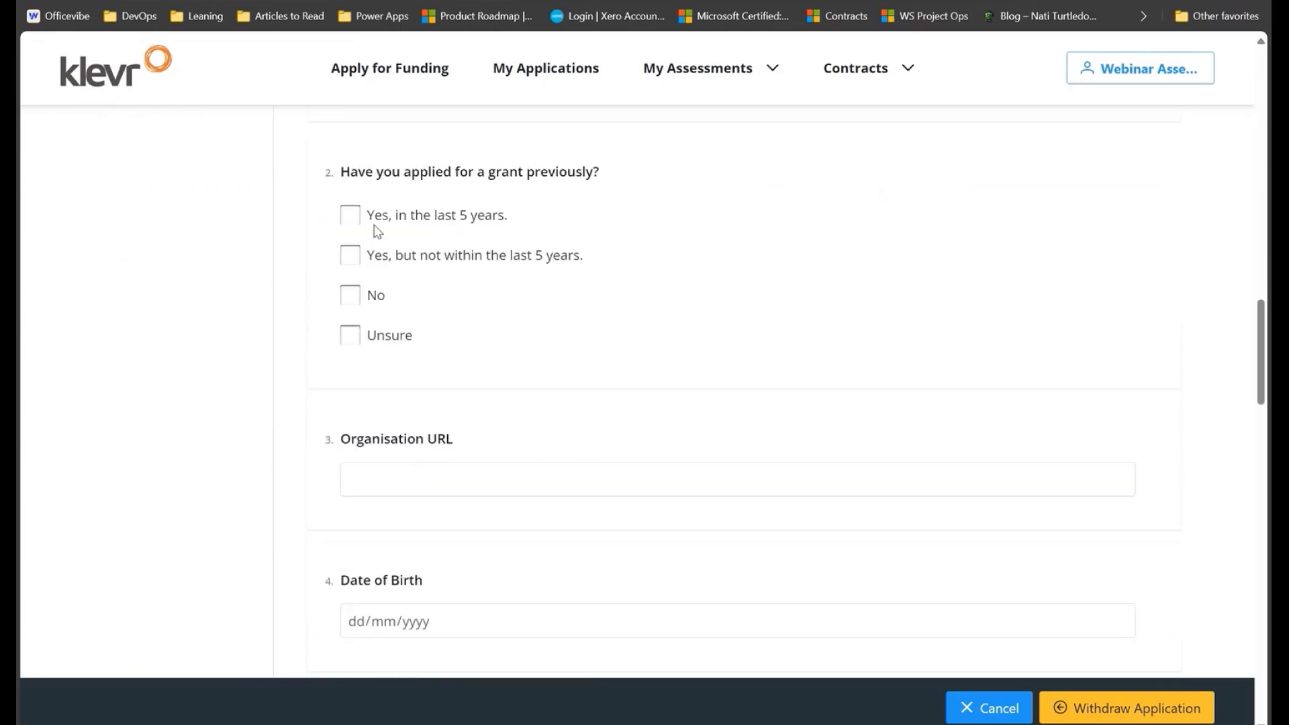
scroll(377, 231, "up", 15)
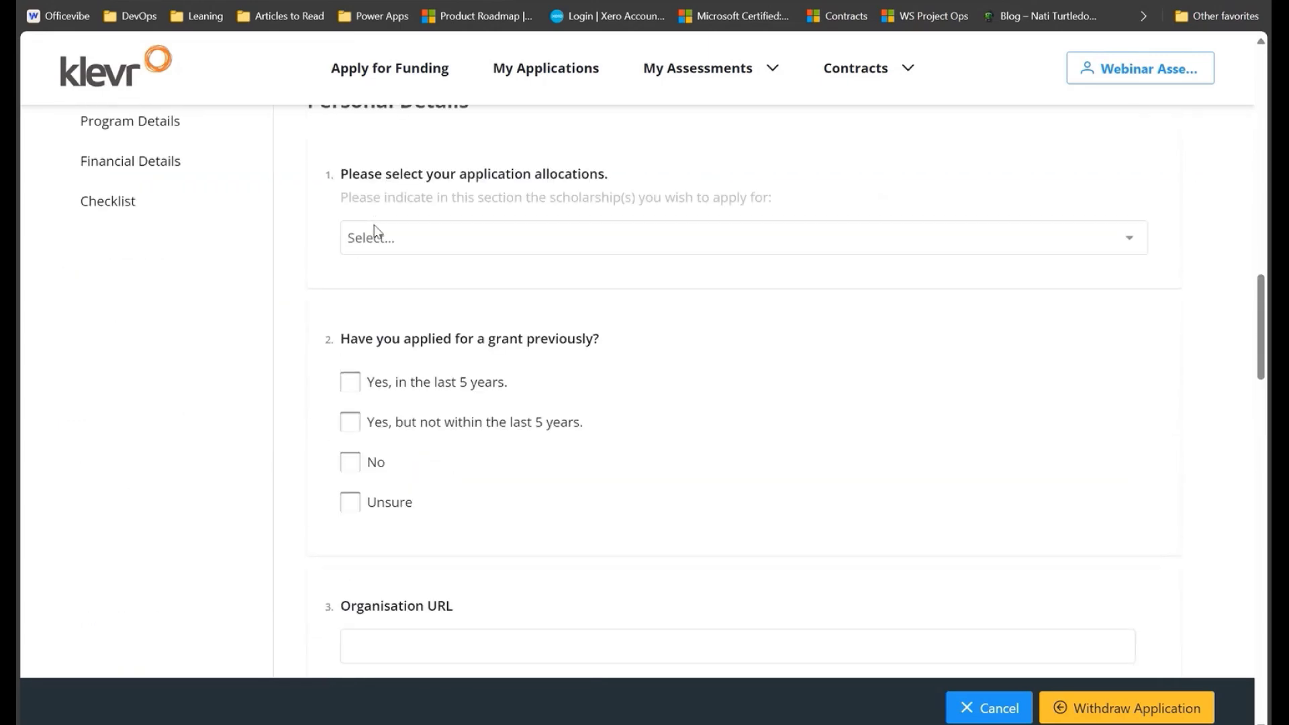
scroll(336, 222, "up", 4)
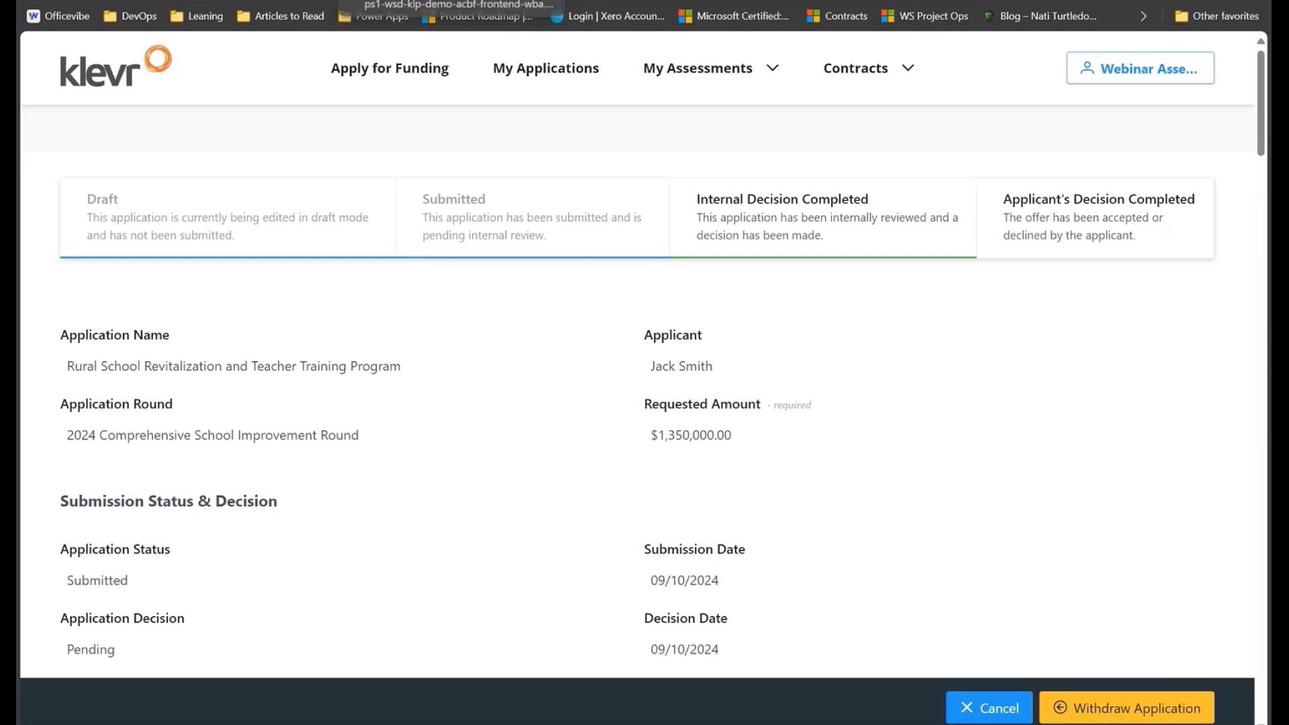
Return to the draft assessment and examine its required decision field and assessment form question.
left_click(201, 0)
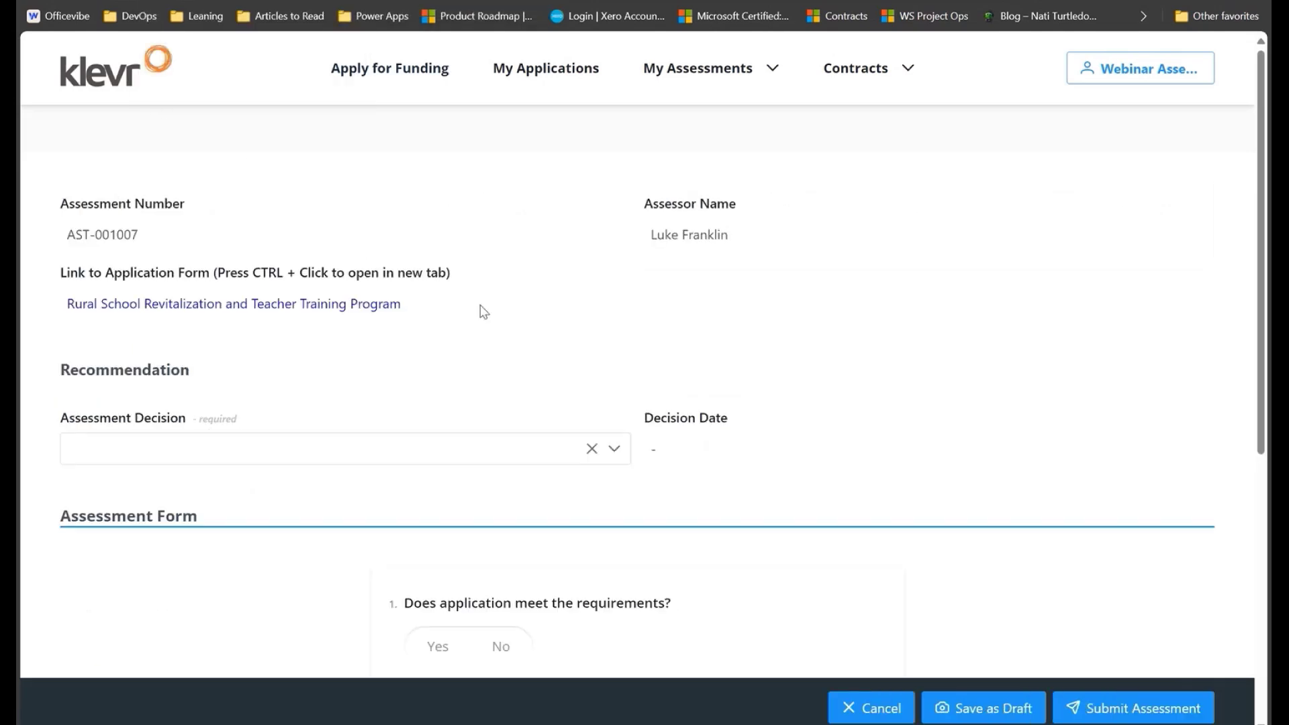
scroll(351, 325, "down", 4)
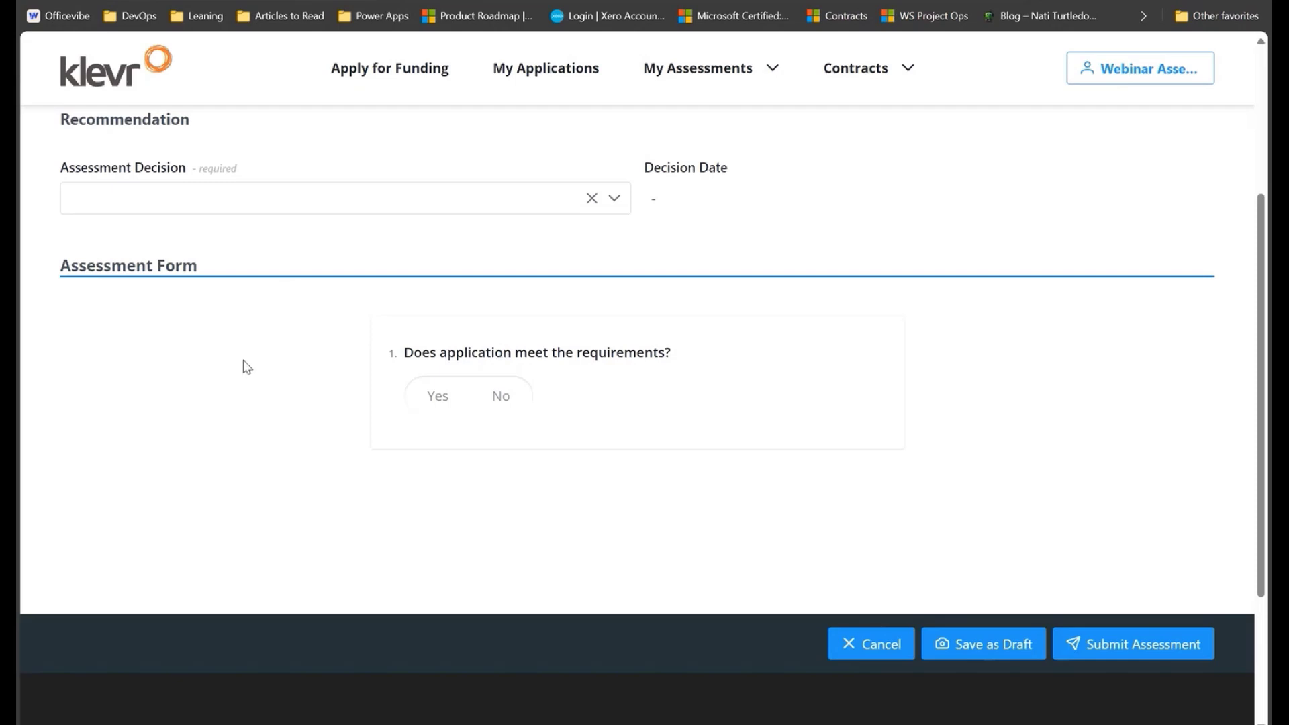
scroll(291, 397, "up", 3)
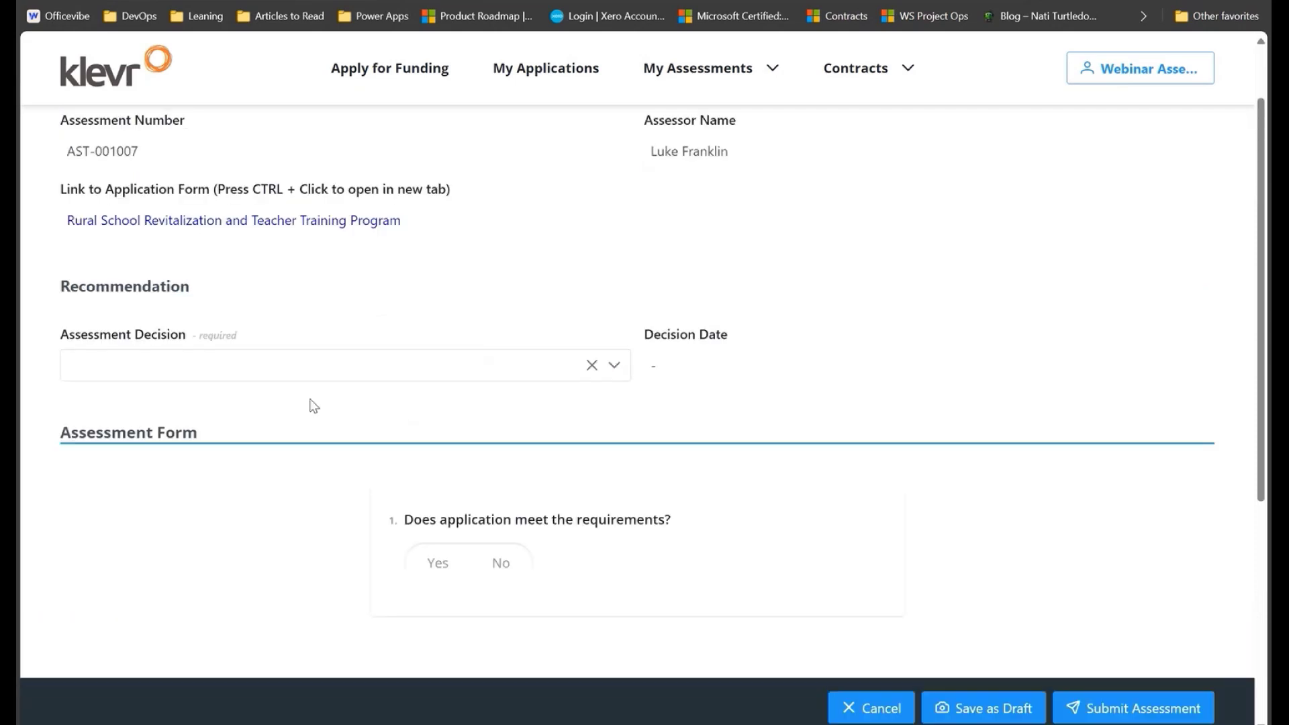
scroll(346, 429, "up", 2)
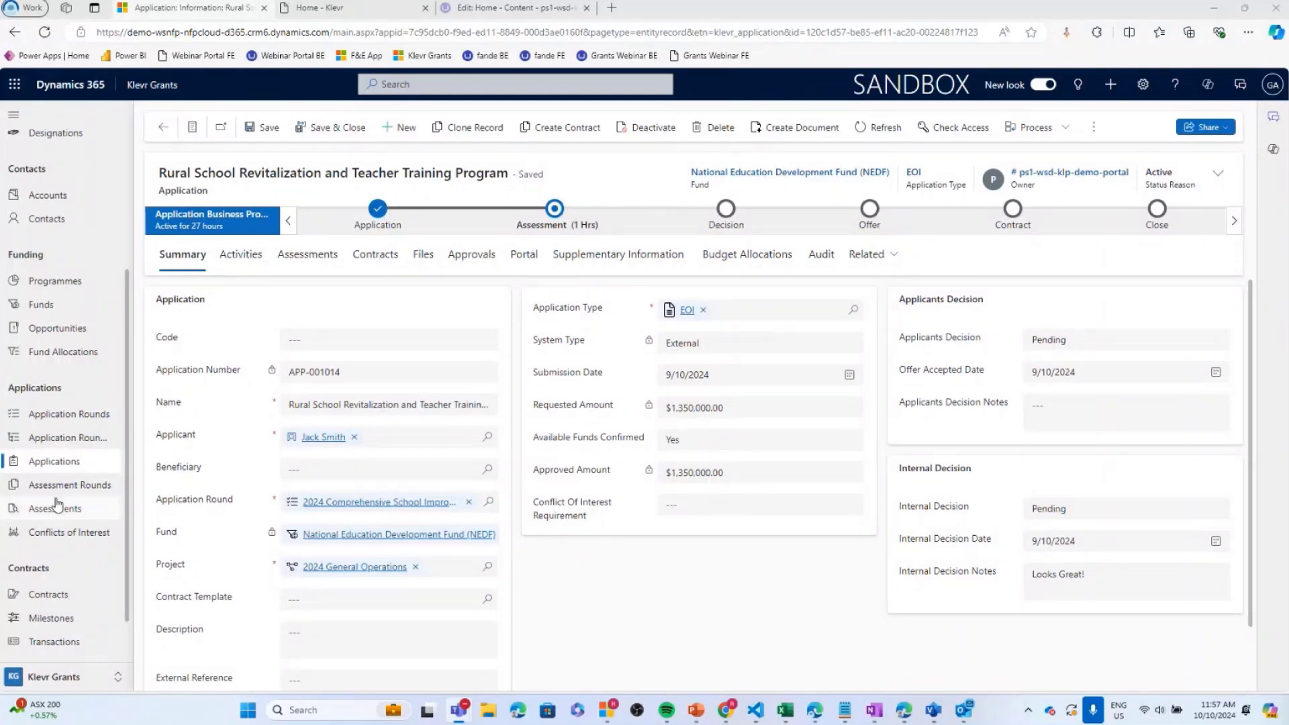
In Dynamics 365, examine the active assessments list and the assessments recorded on the Rural School Revitalization and Teacher Training Program application.
scroll(57, 510, "down", 1)
left_click(59, 457)
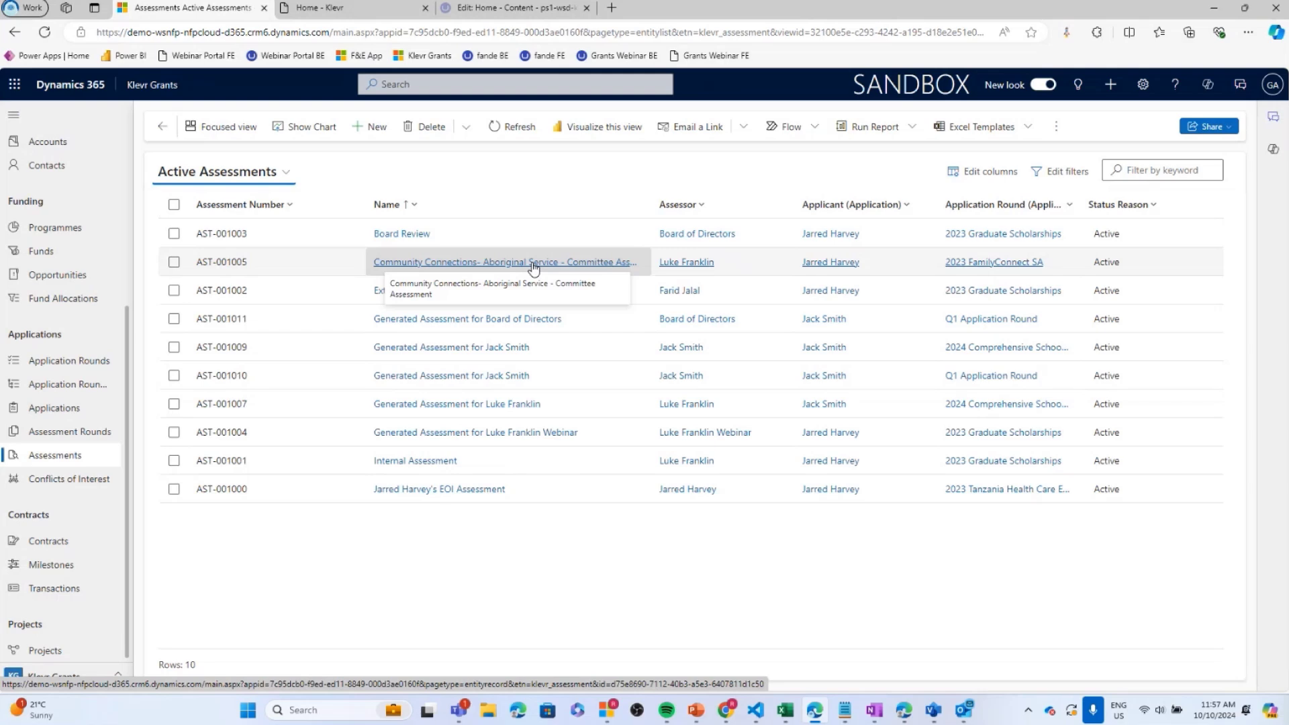
left_click(90, 411)
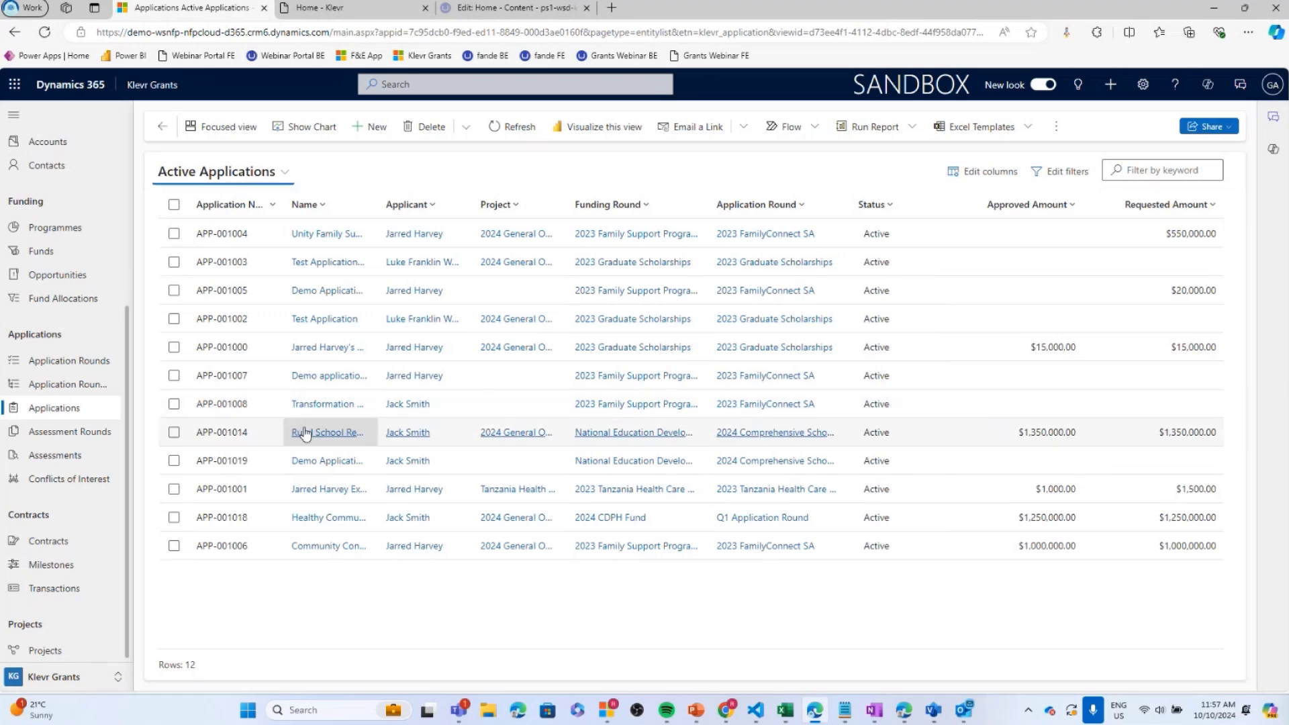
left_click(306, 434)
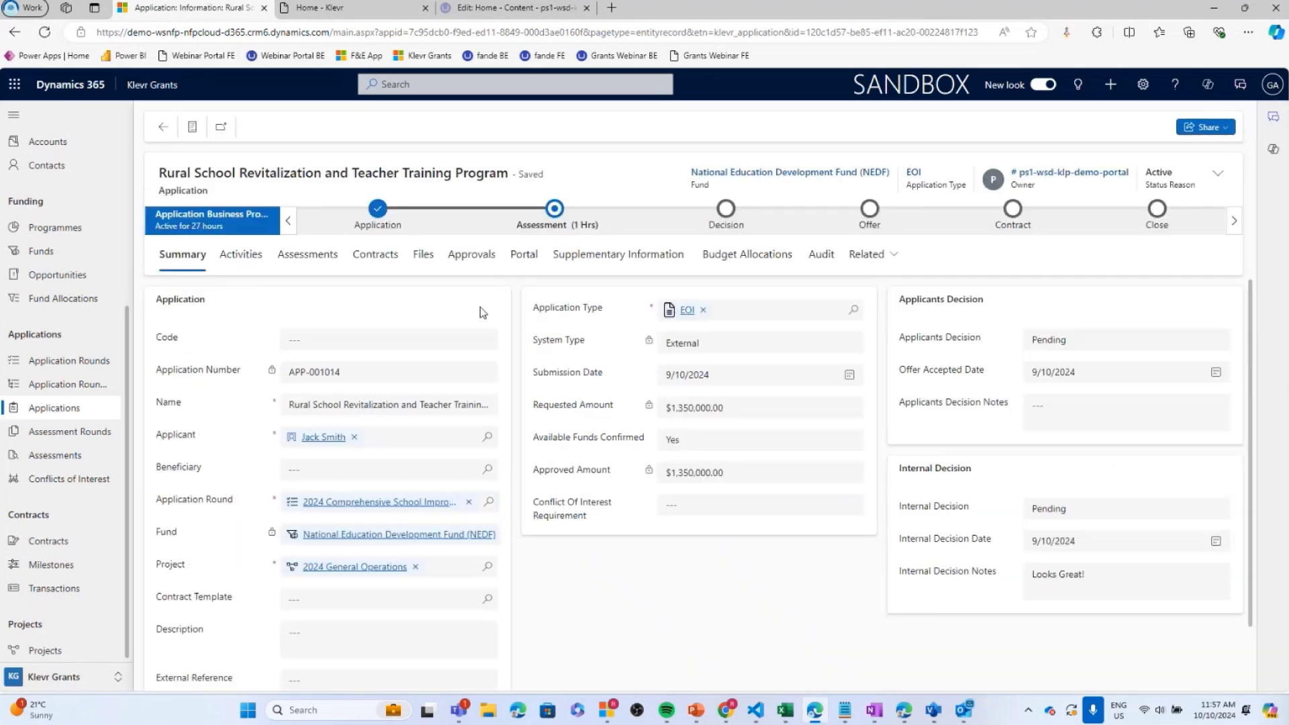
left_click(307, 255)
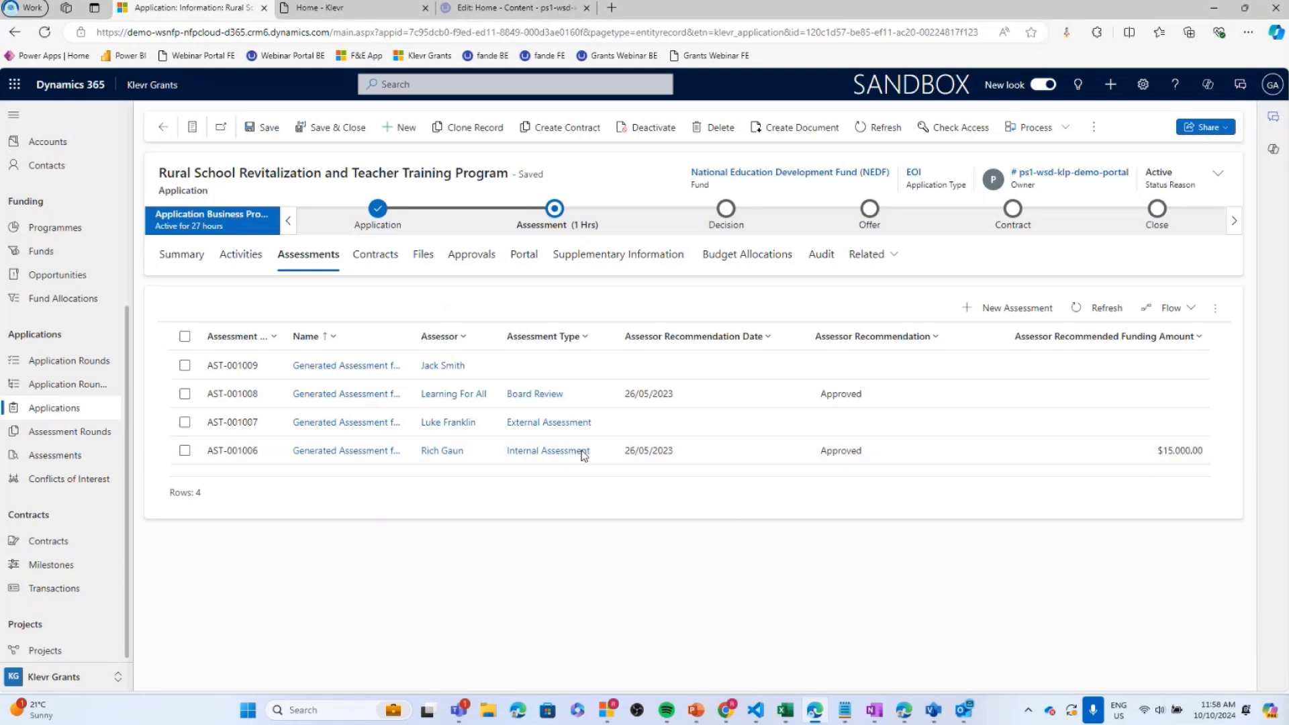
Return to the application's summary and advance its business process from the Assessment stage to the Decision stage.
left_click(195, 264)
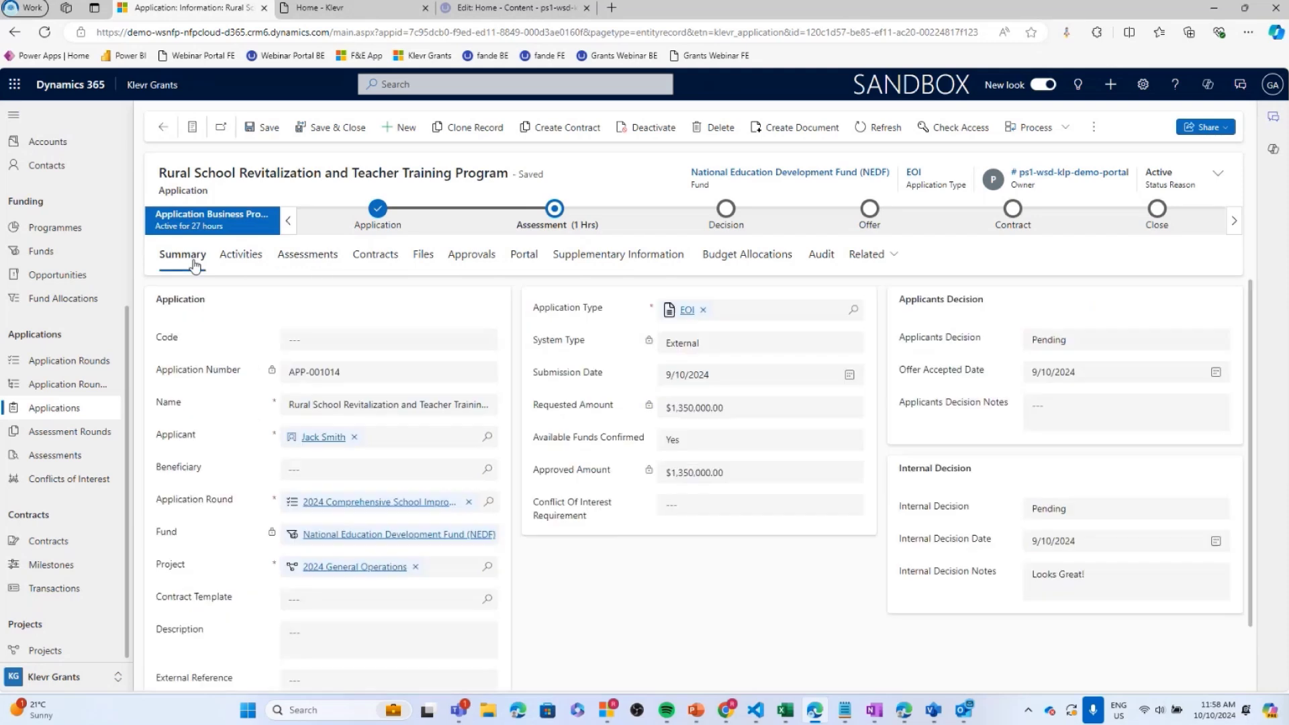
left_click(556, 227)
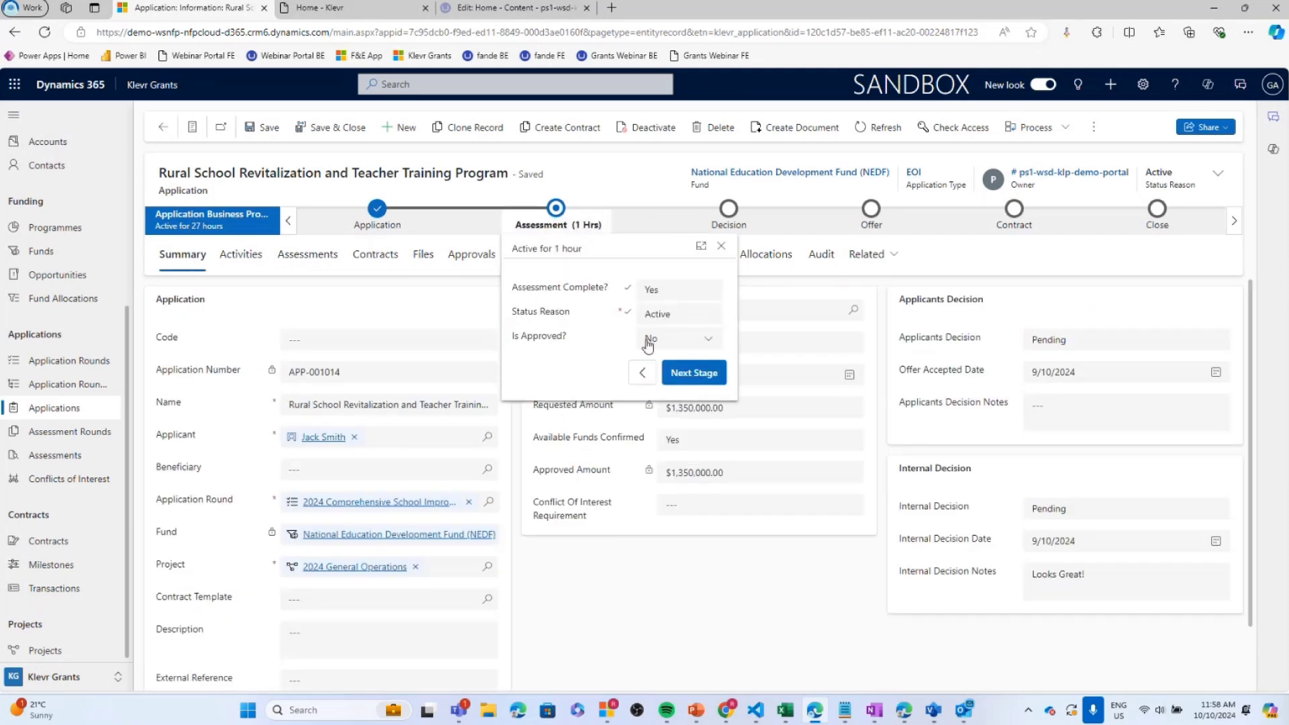
left_click(677, 374)
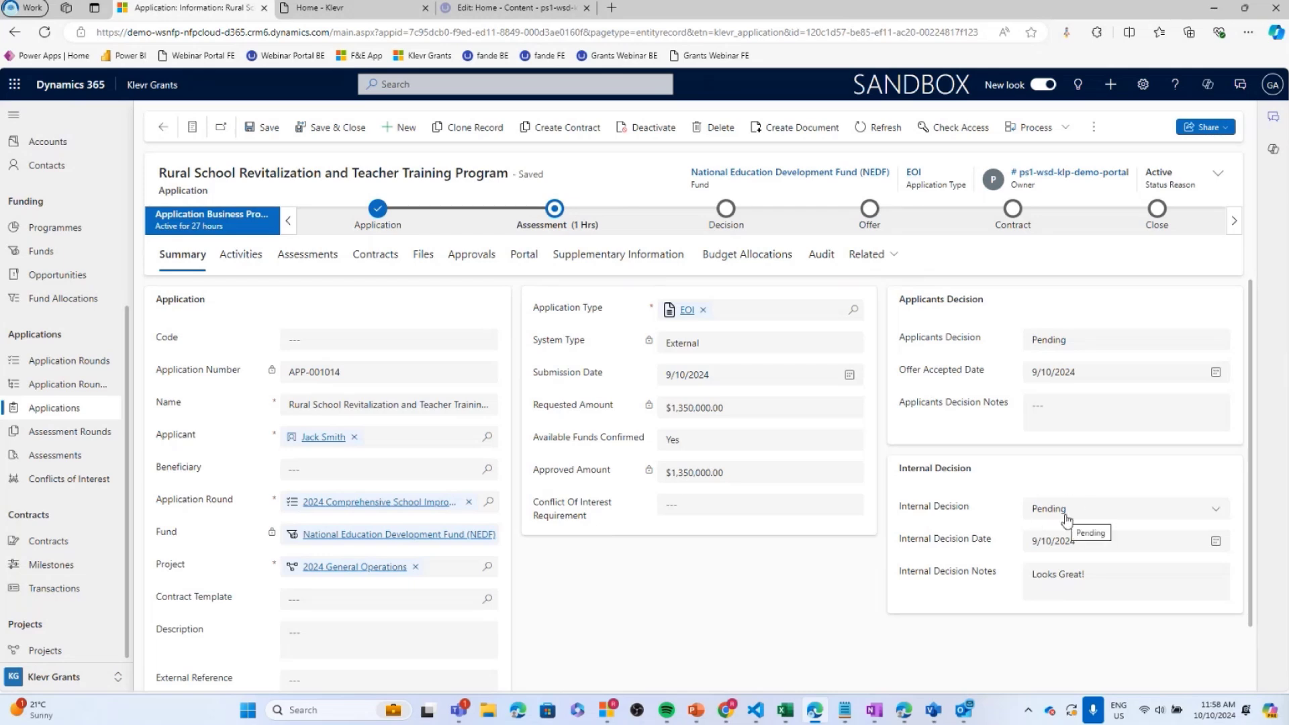
left_click(555, 210)
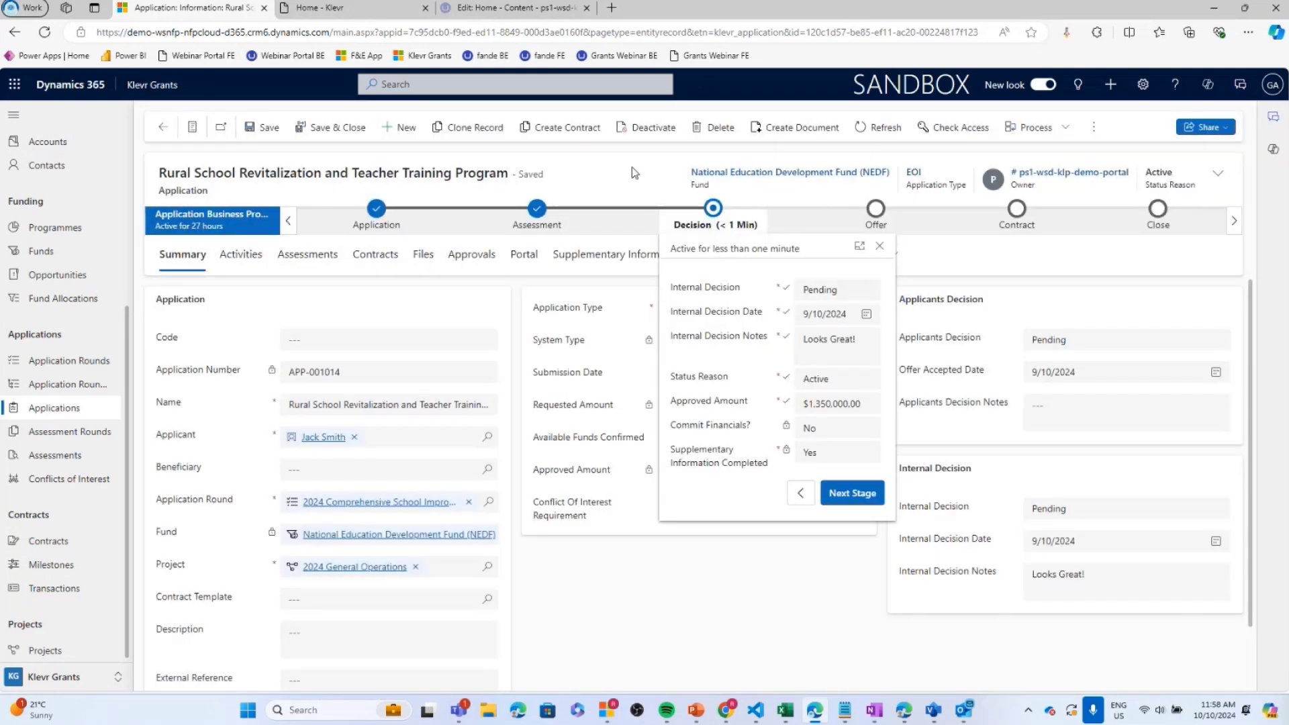
left_click(636, 172)
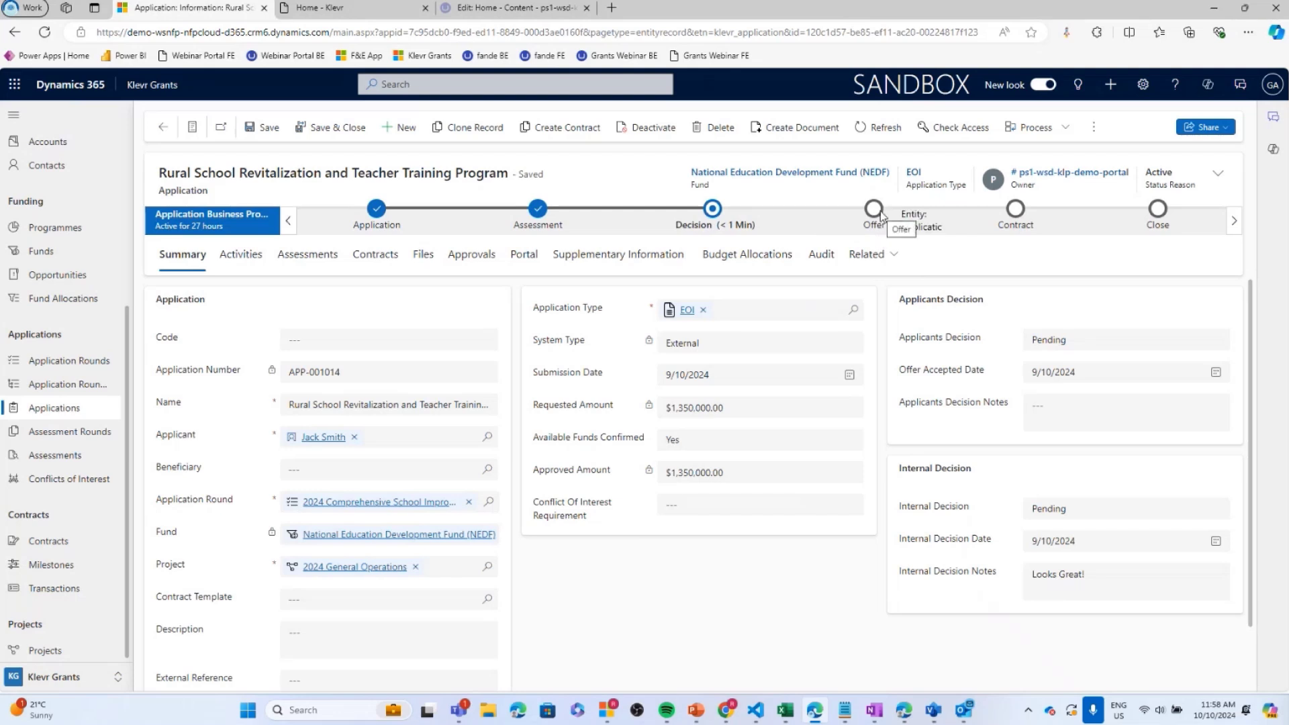
View the available options for the applicant's decision and locate the application's Create Contract command.
left_click(1074, 342)
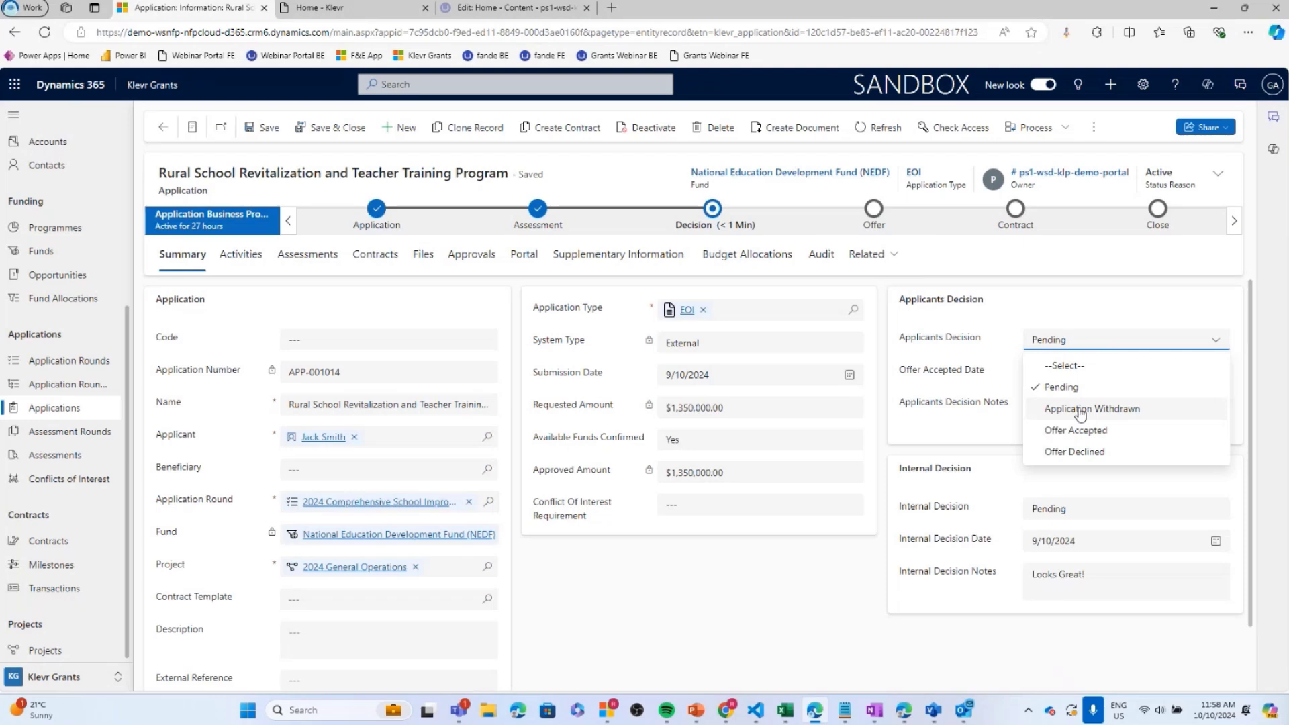
left_click(988, 316)
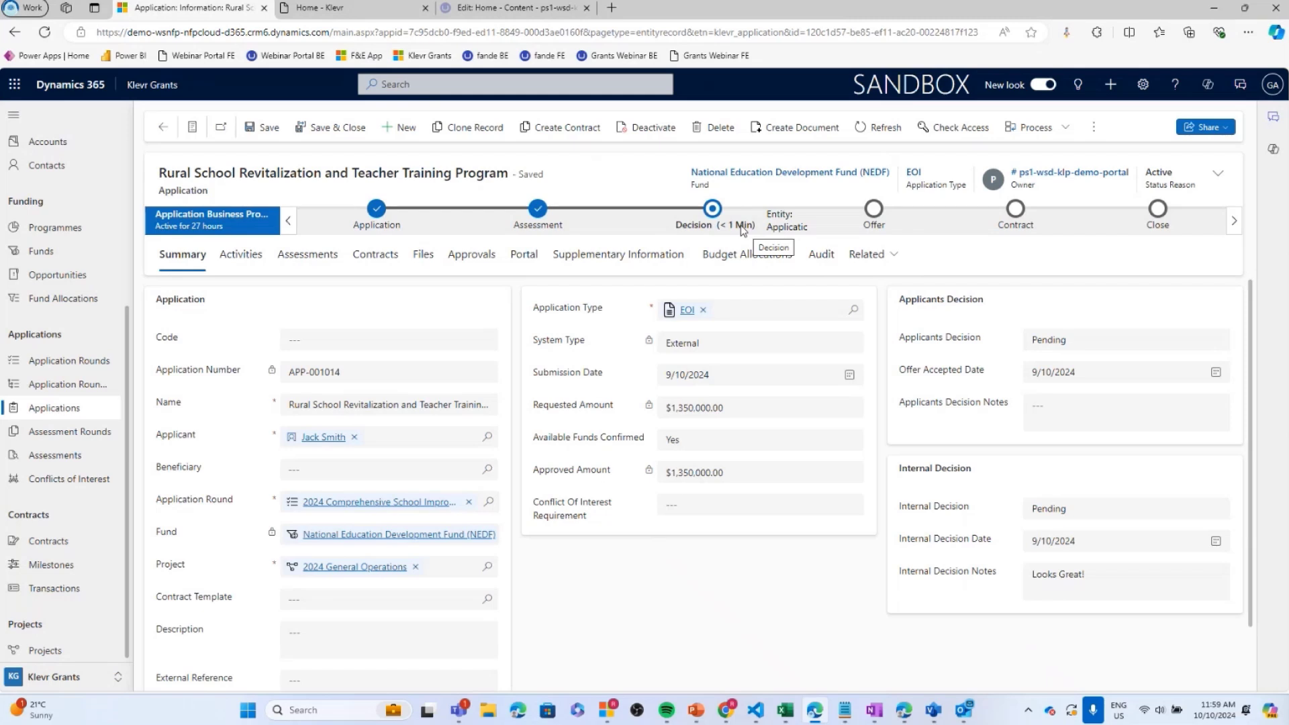
left_click(575, 131)
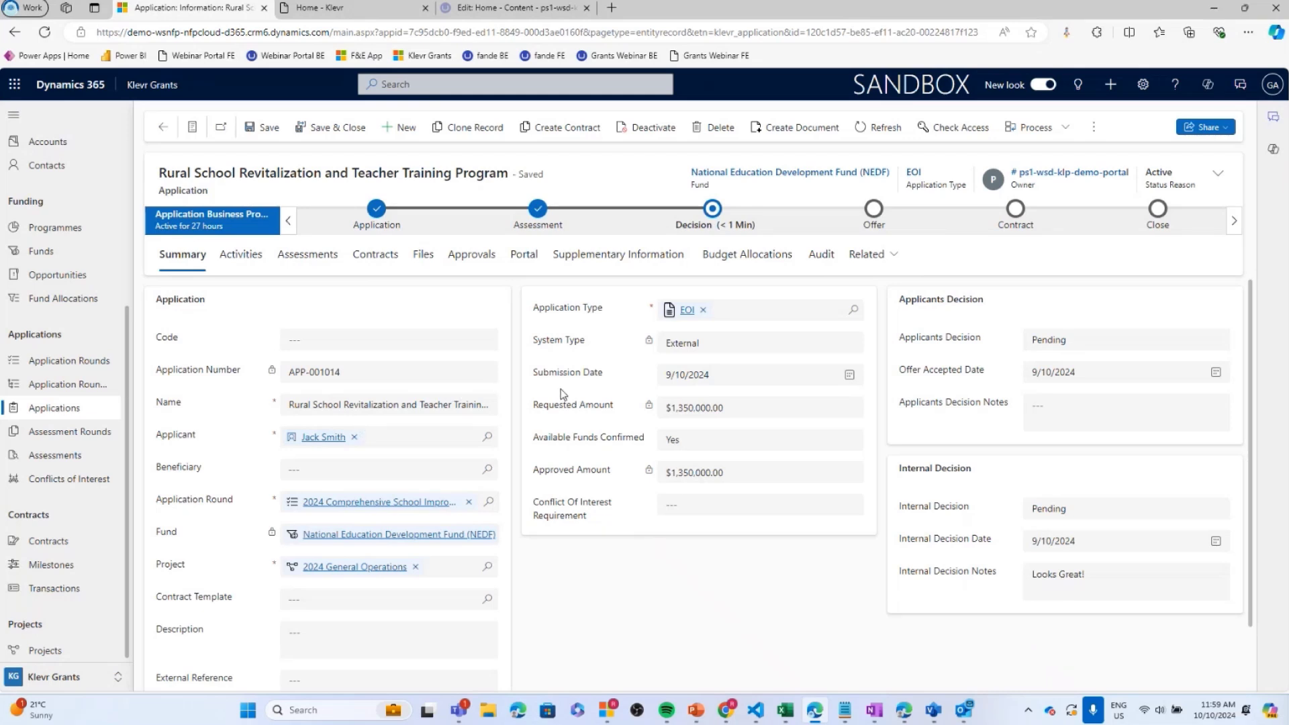
Review the application's budget allocations and open the Rural School Revitalization and Teacher Training Program contract.
left_click(732, 257)
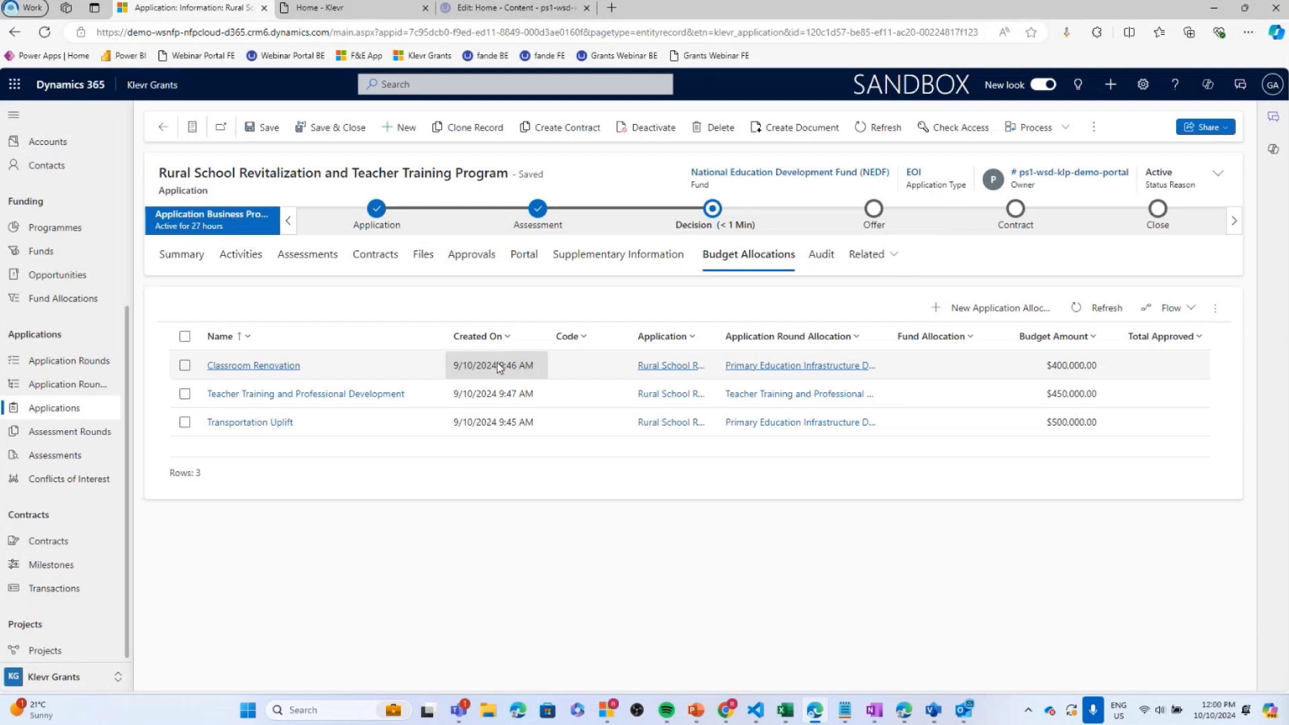
left_click(74, 552)
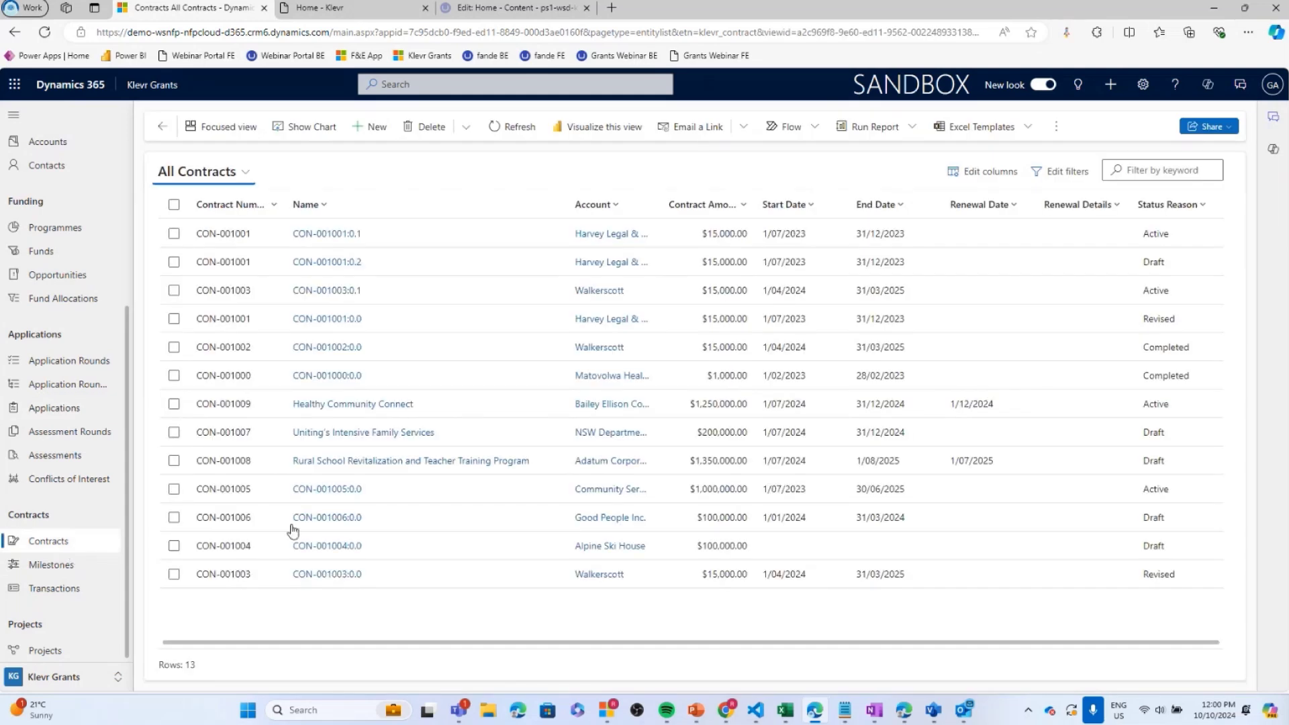
left_click(389, 458)
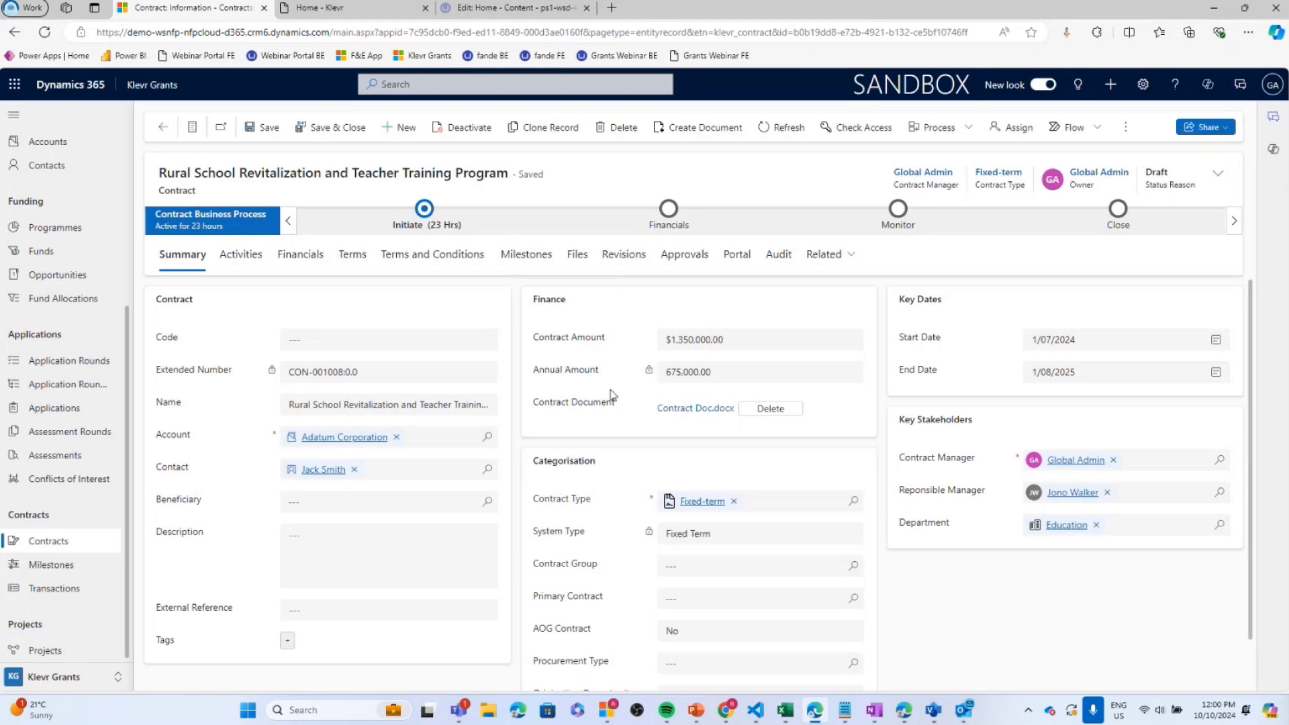
Examine the contract's summary details and categorisation, including the procurement types available for selection.
scroll(613, 397, "down", 1)
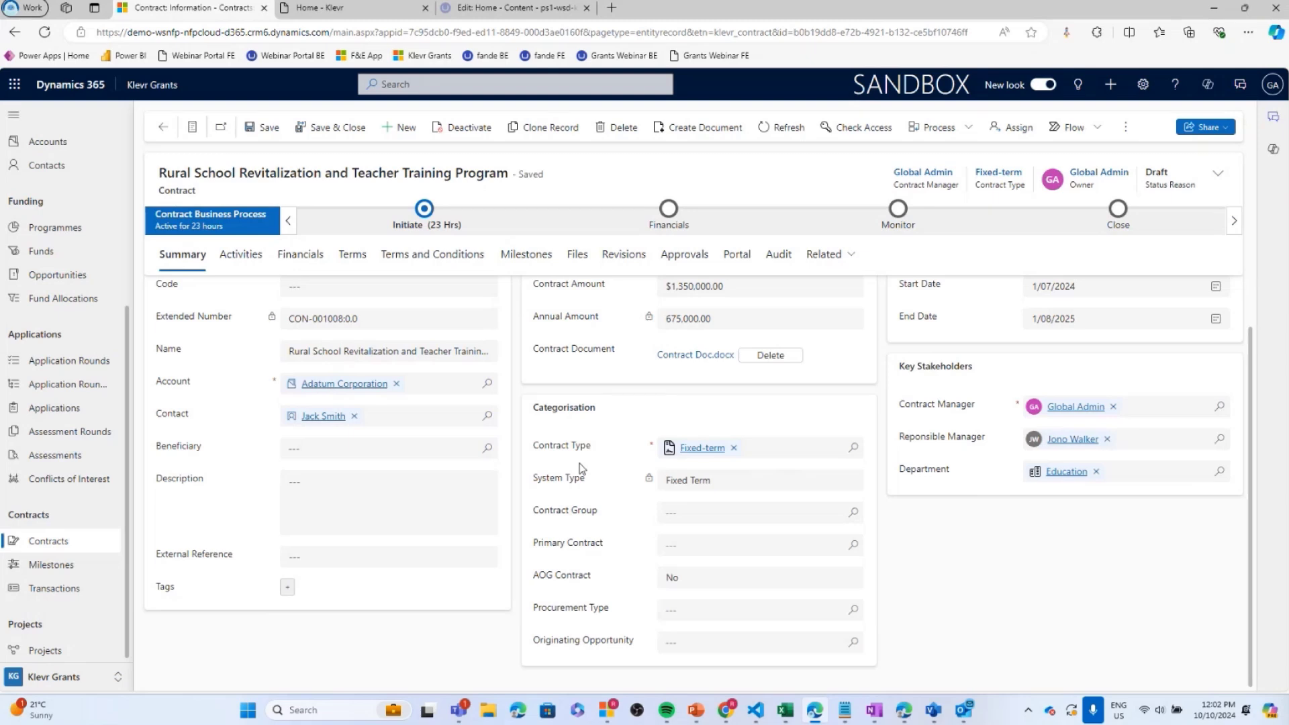
left_click(854, 613)
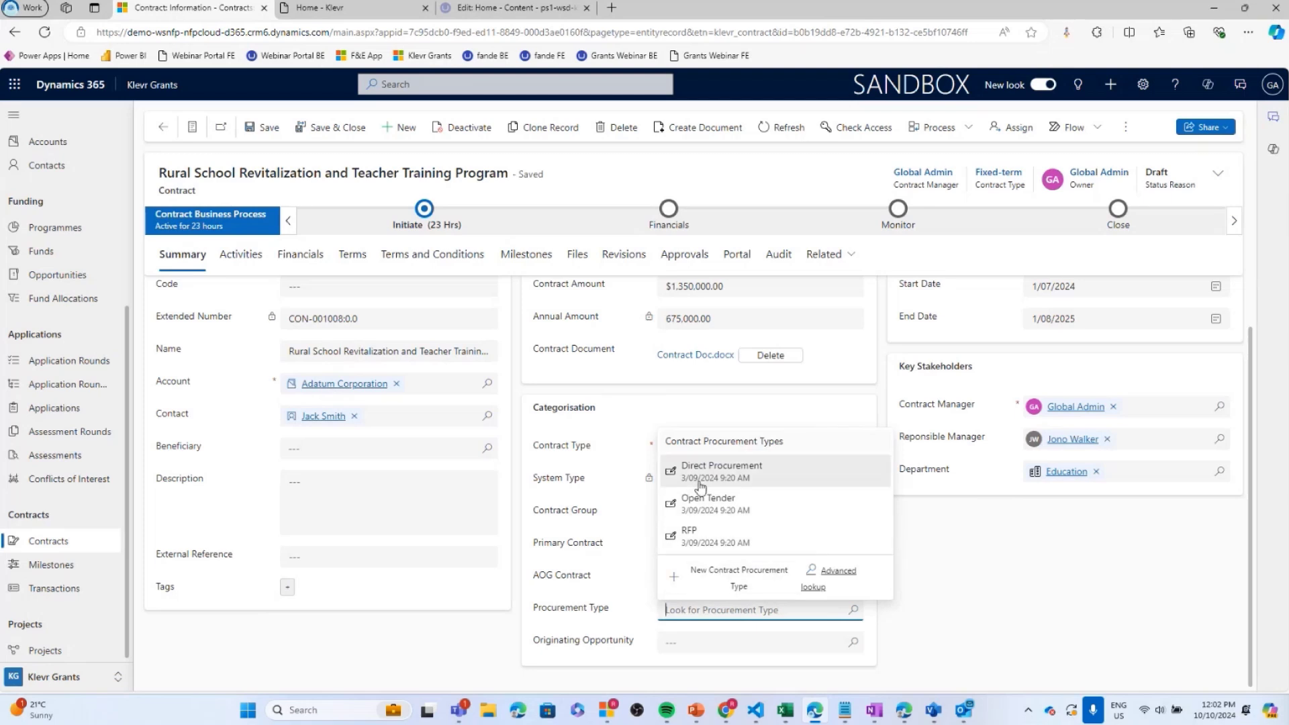
left_click(997, 567)
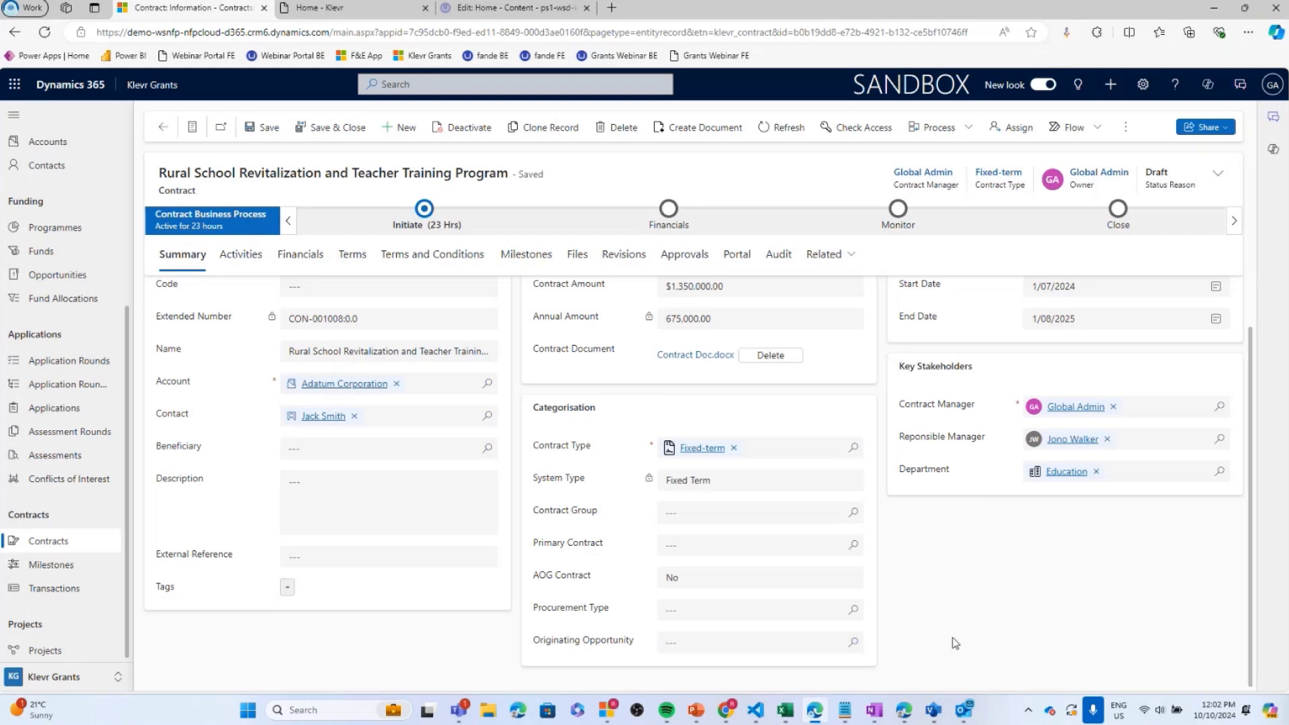
scroll(950, 514, "up", 1)
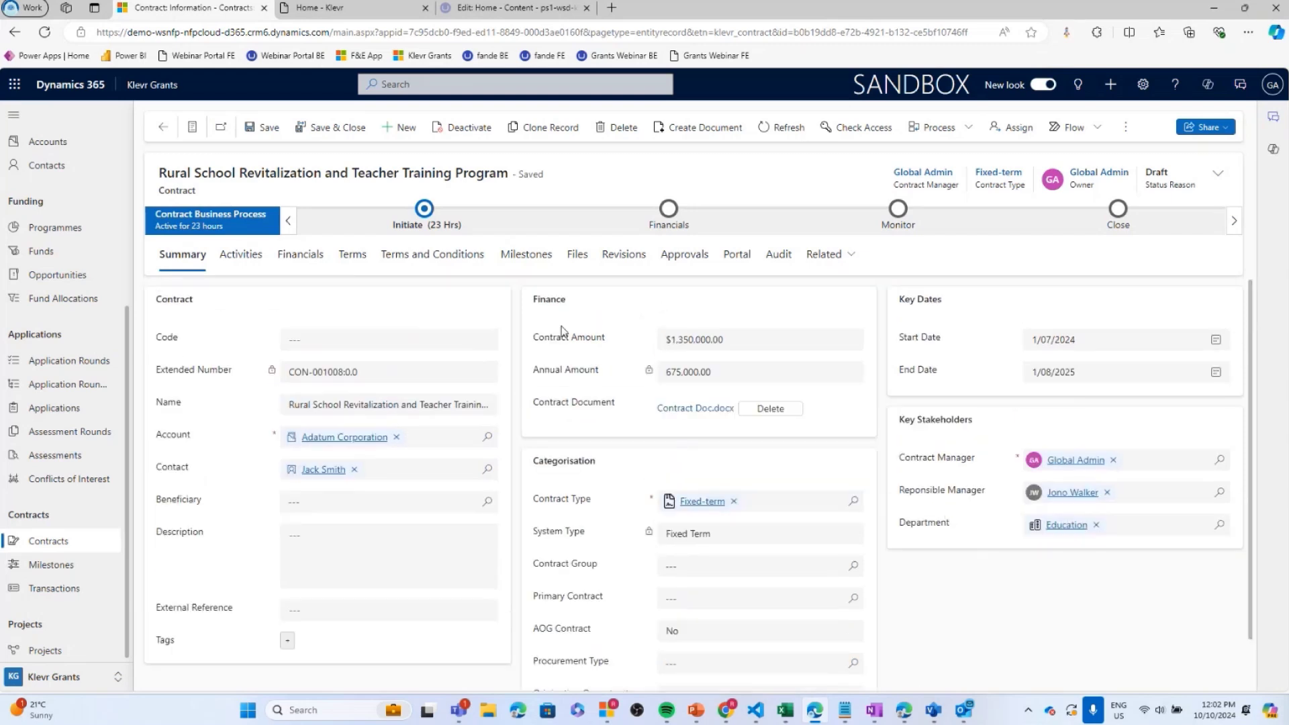
Examine the contract's payment, renewal and termination terms, its terms and conditions, and its milestones.
left_click(352, 257)
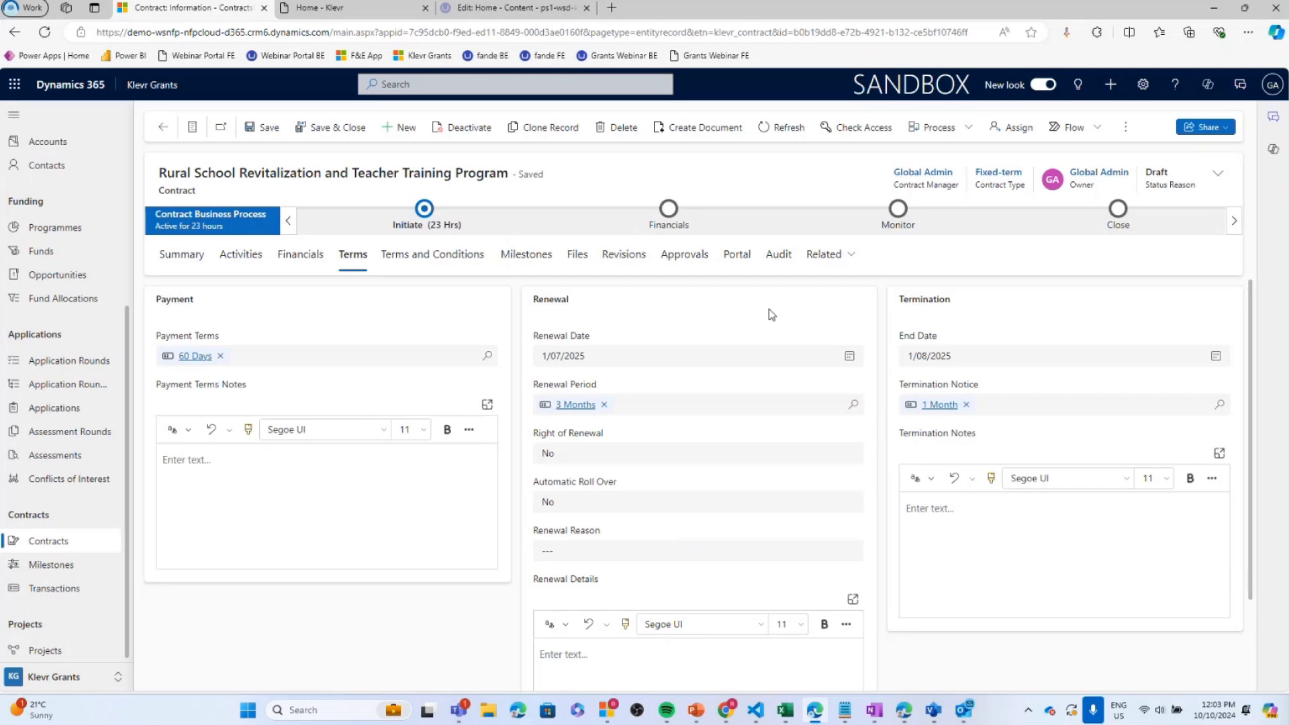
left_click(424, 259)
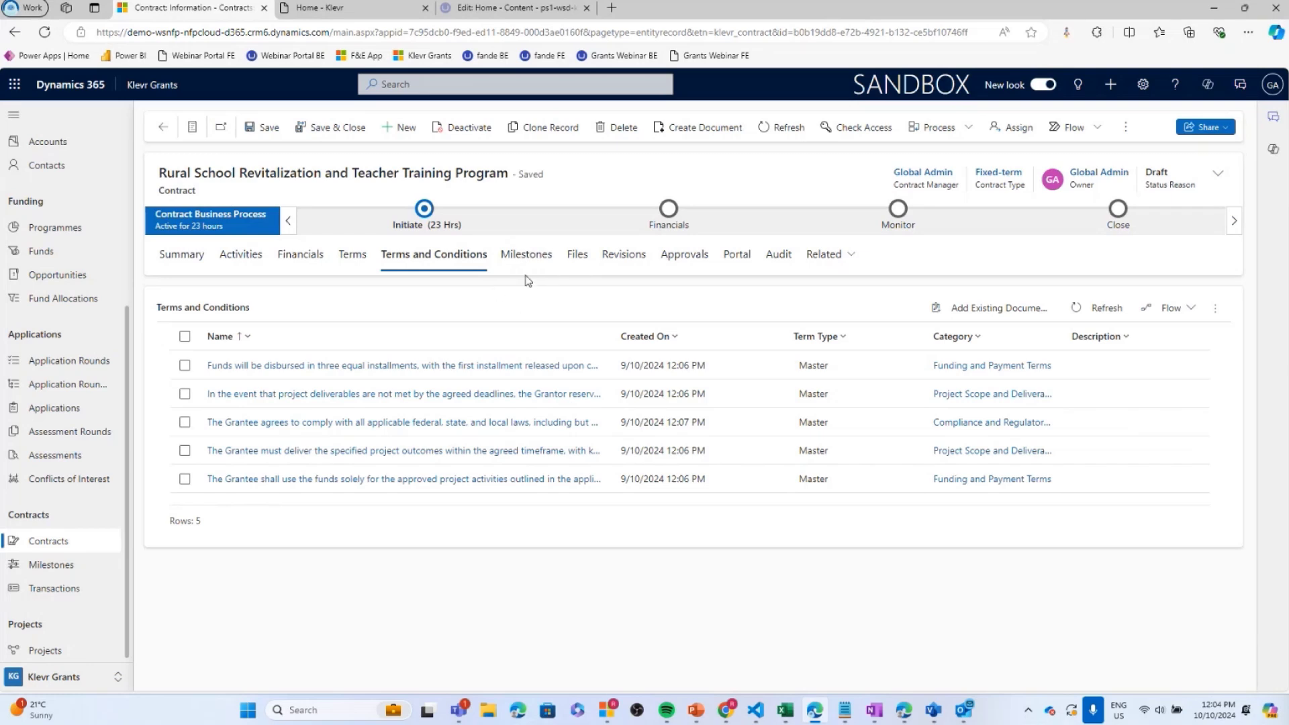
left_click(528, 255)
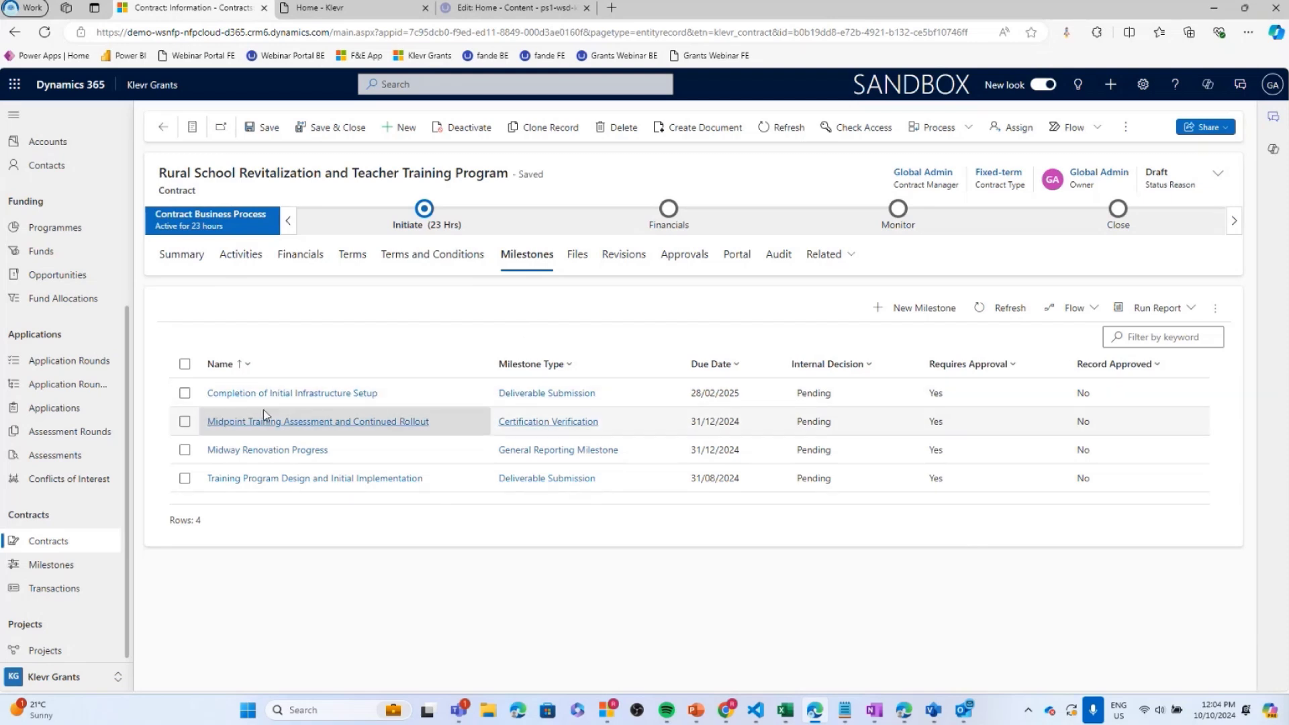
Examine the summary and objectives of the Training Program Design and Initial Implementation milestone and return to the contract's milestones.
left_click(267, 478)
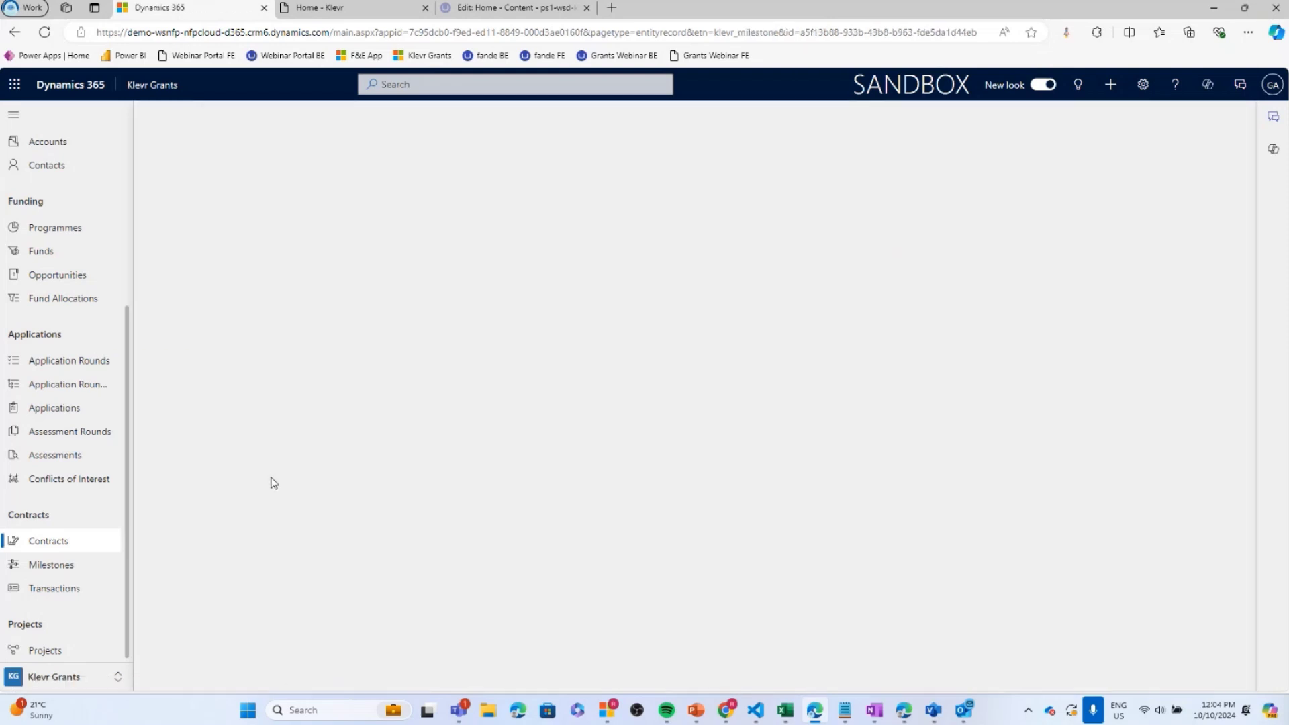
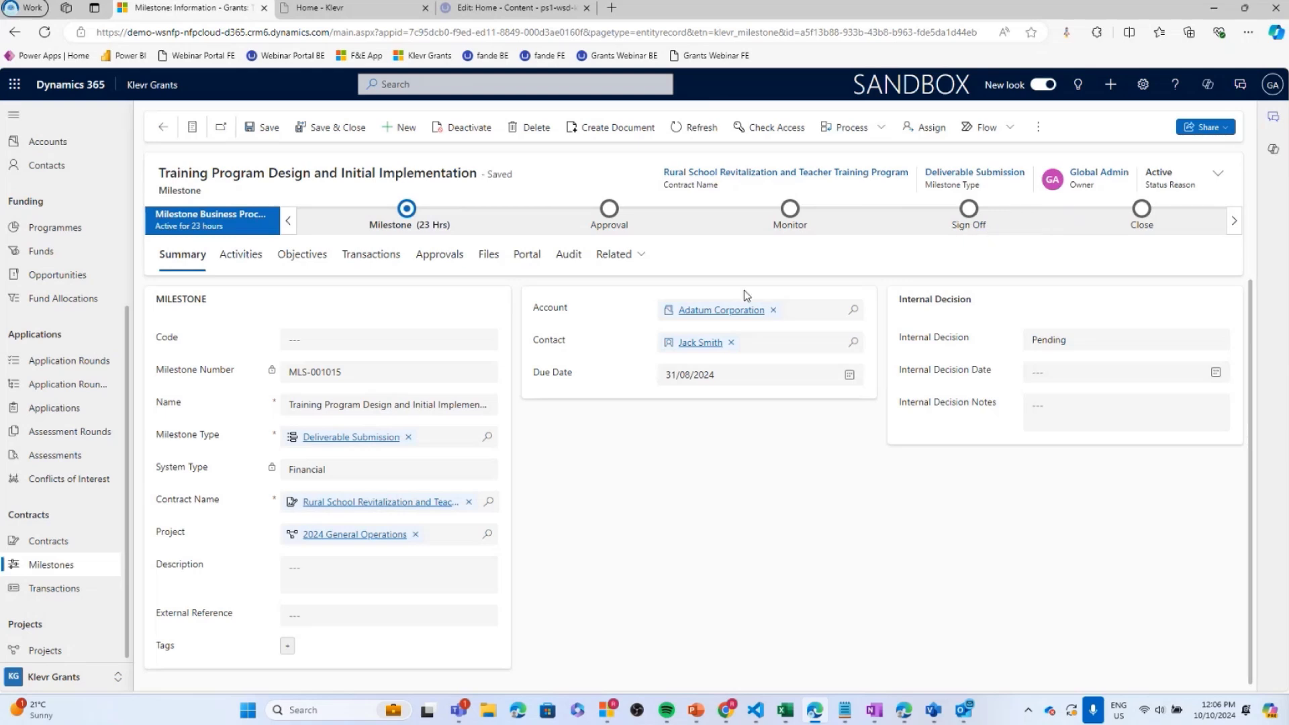
left_click(302, 260)
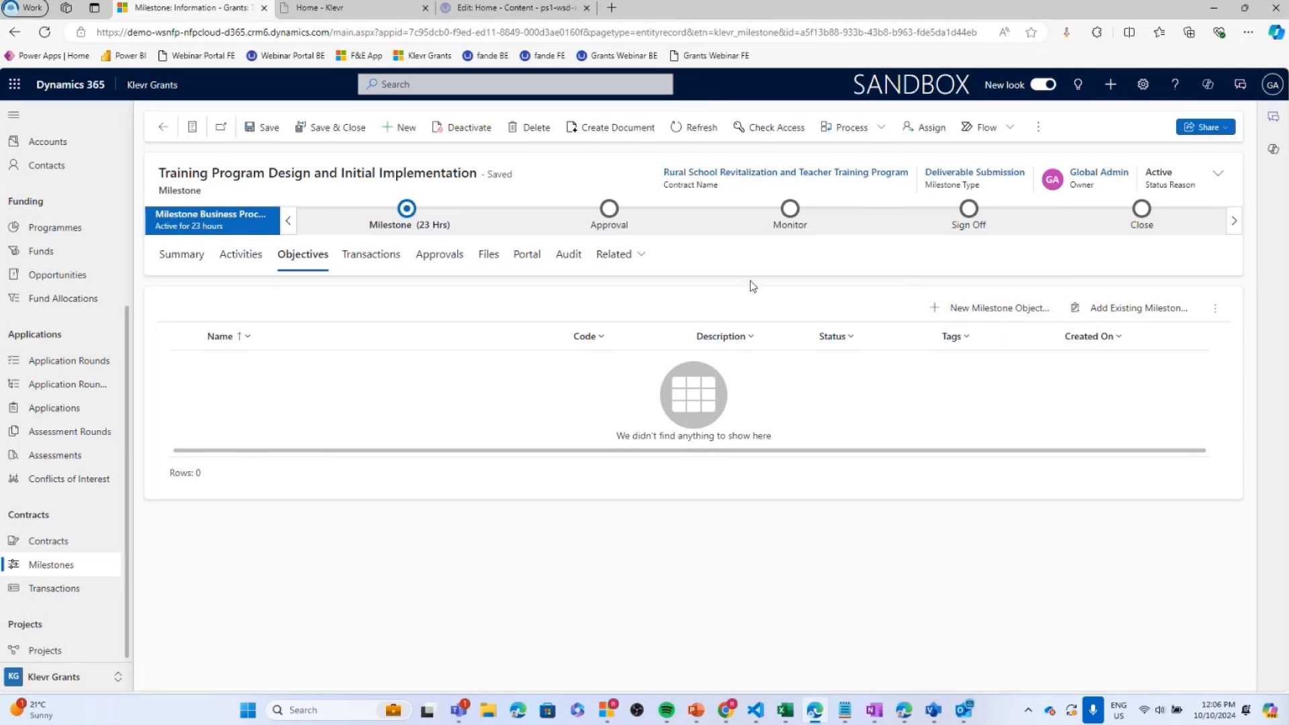
left_click(163, 127)
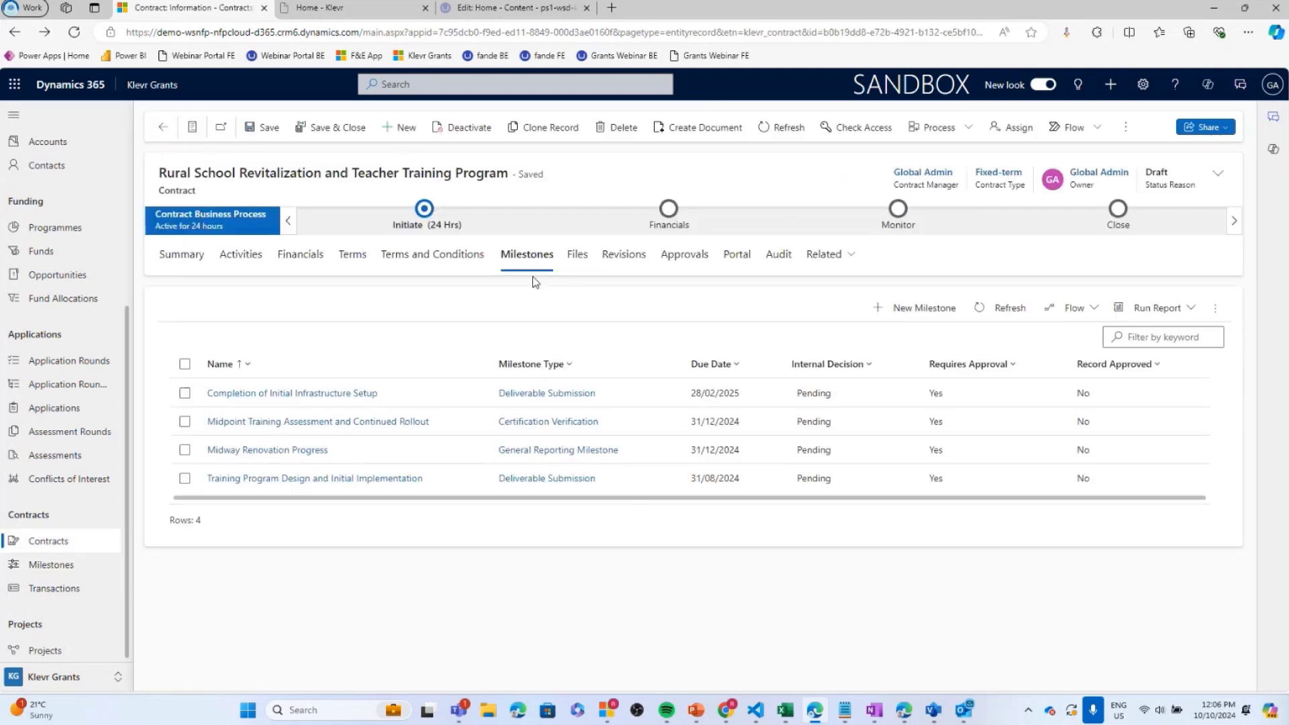
Examine the contract's financials, including the budget allocations, the active contract budgets chart and the scheduled transactions.
left_click(316, 257)
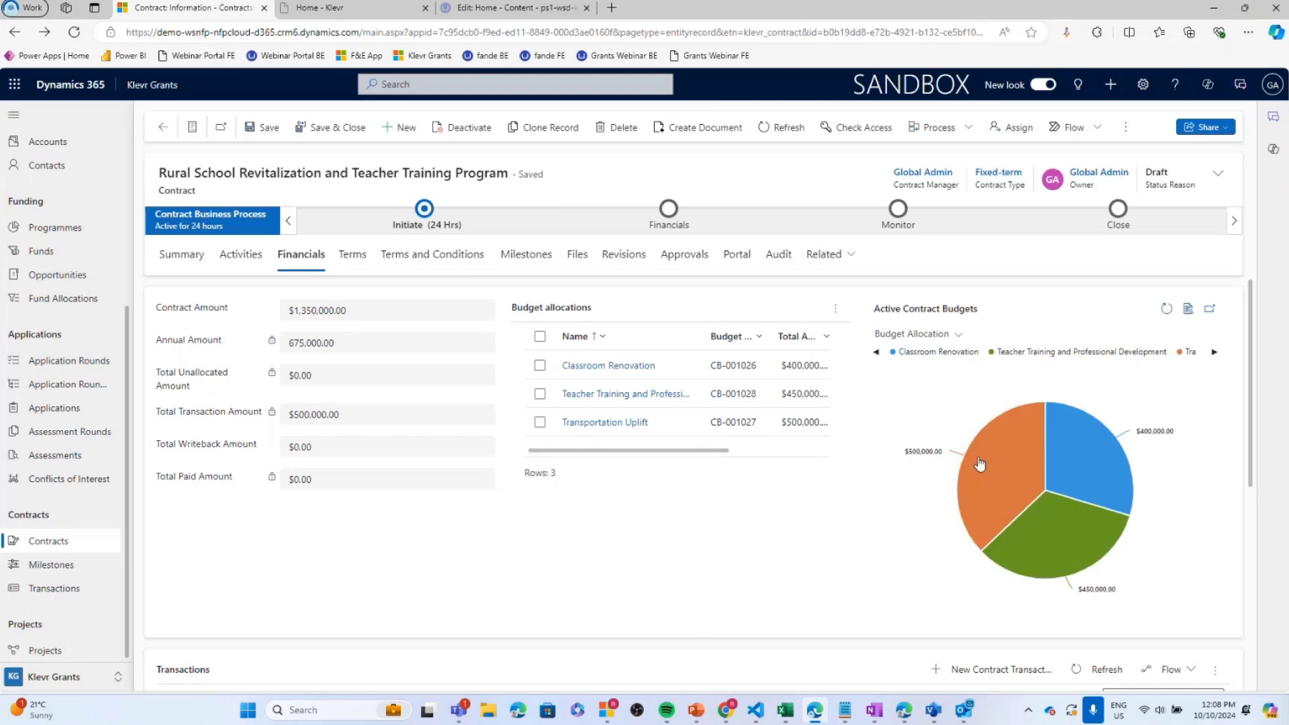
mouse_move(1058, 534)
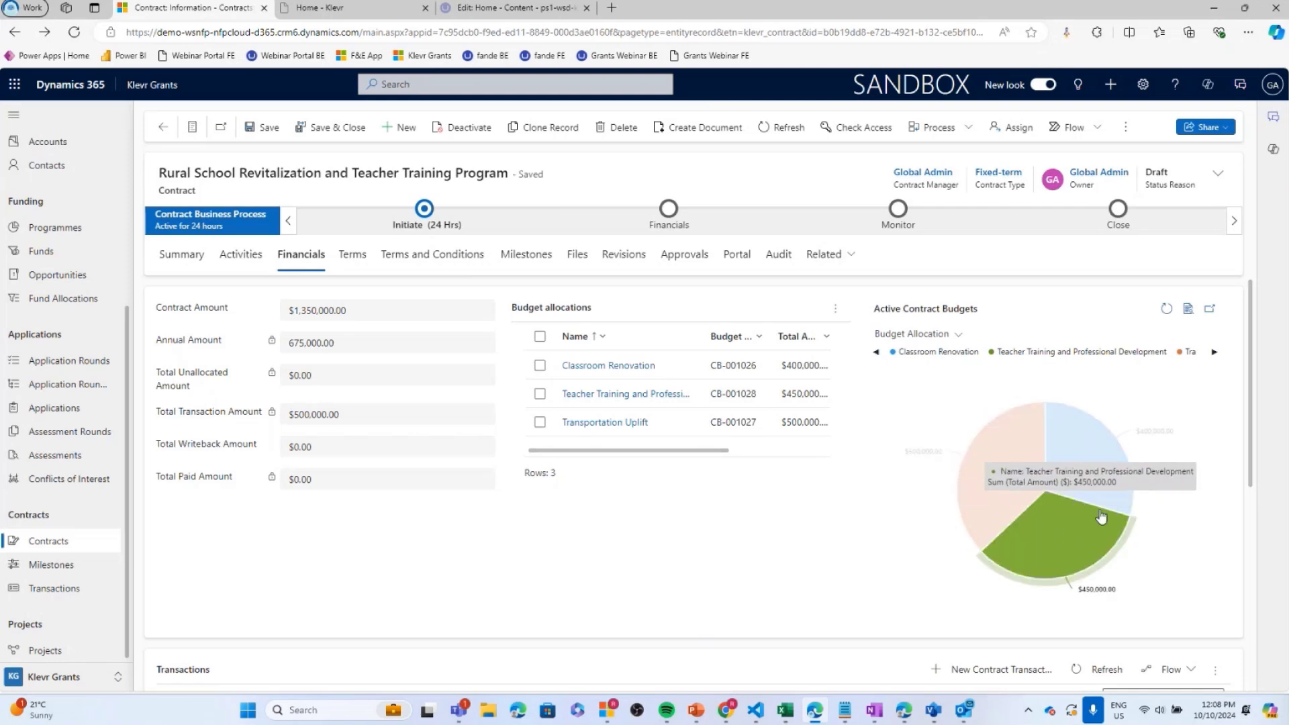
mouse_move(1095, 487)
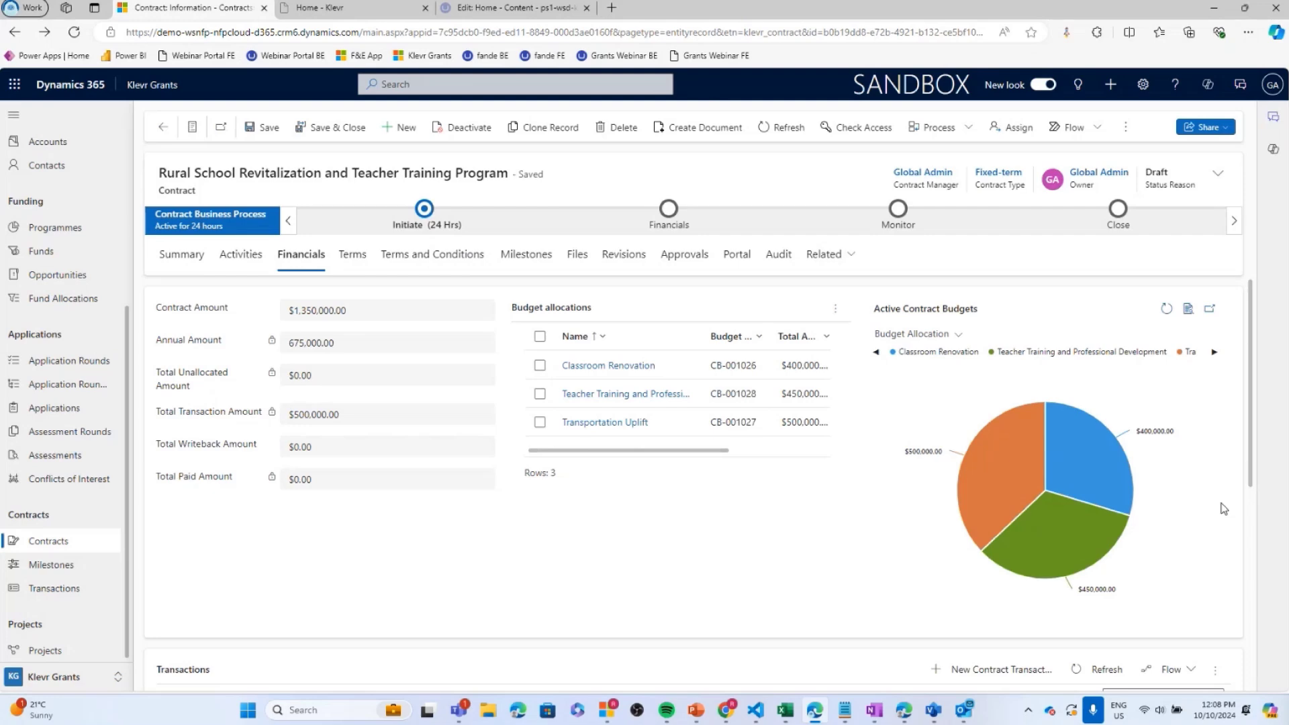
scroll(1223, 508, "down", 5)
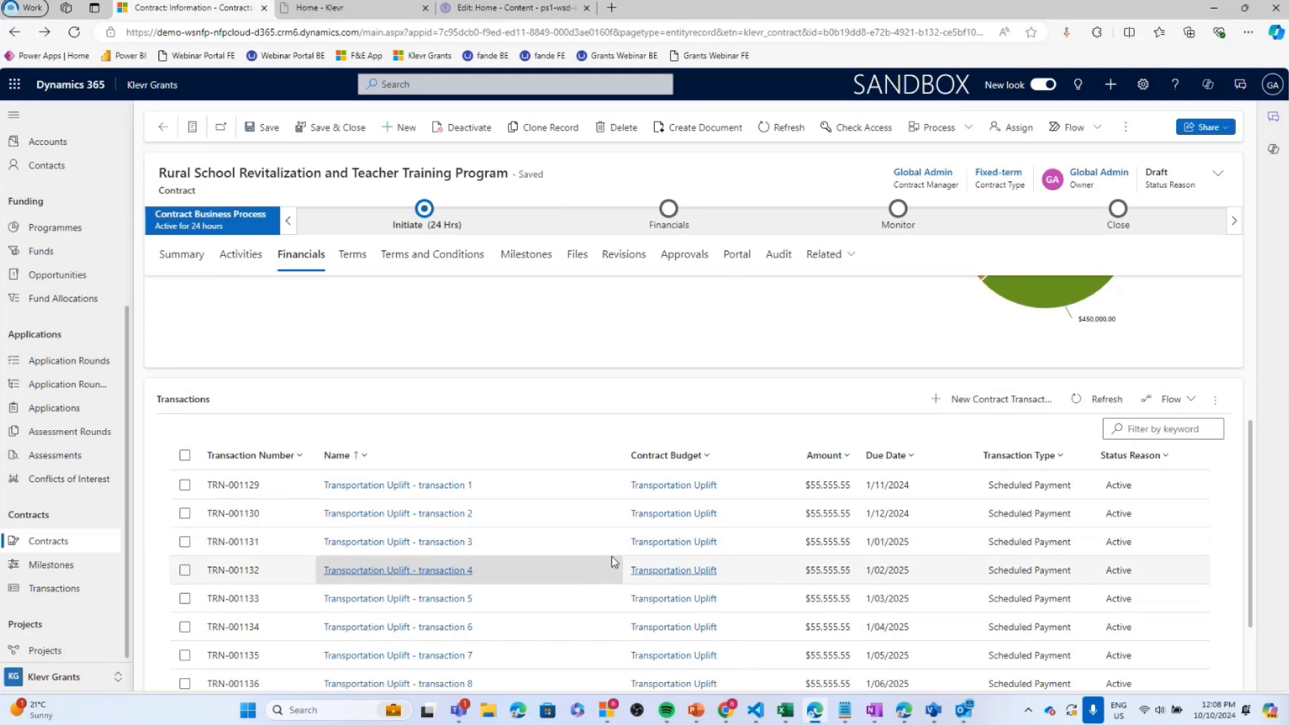
scroll(613, 562, "down", 1)
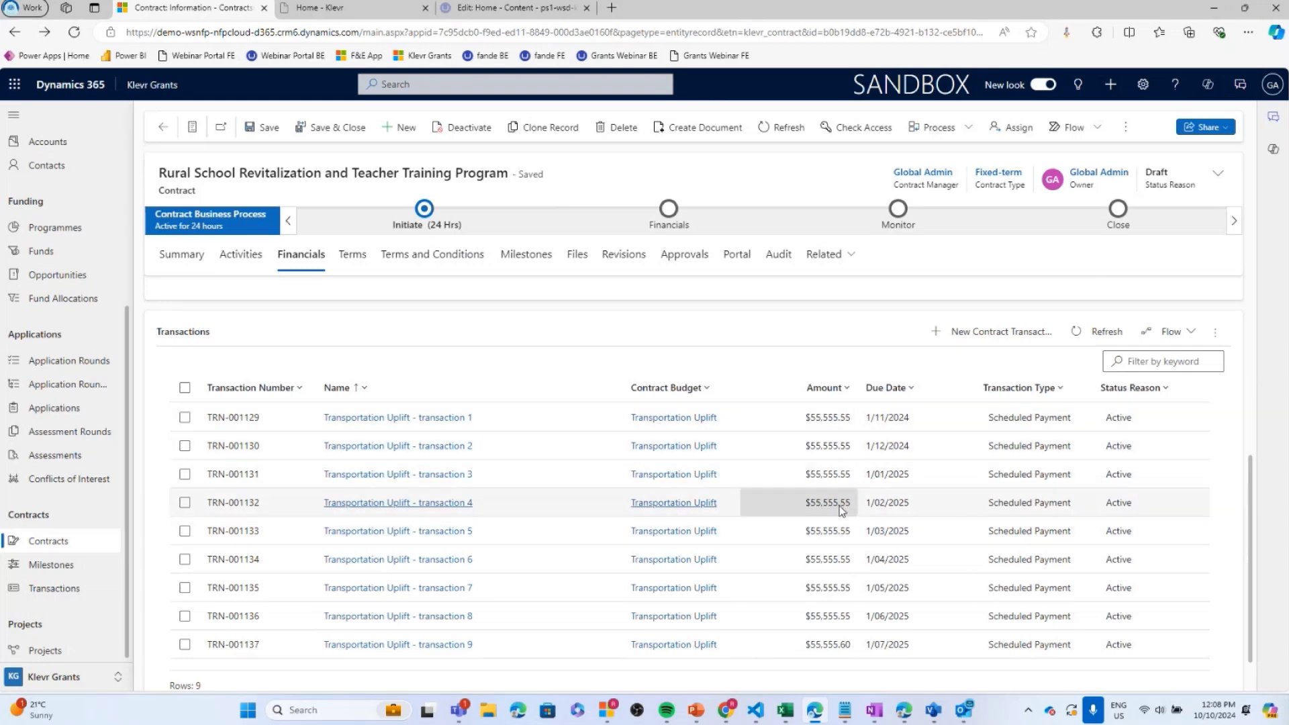
scroll(749, 447, "up", 5)
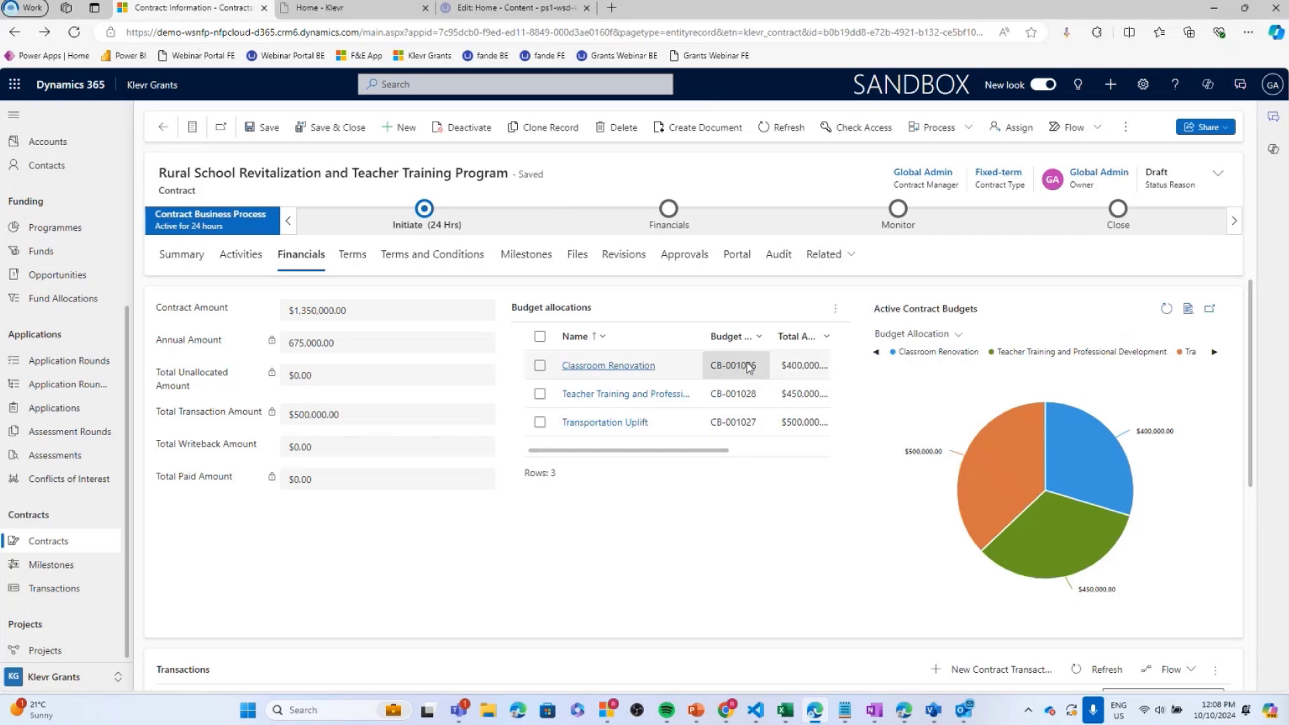
Open the Transportation Uplift contract budget and examine its general details and scheduling settings, including the first scheduled amount field.
left_click(622, 423)
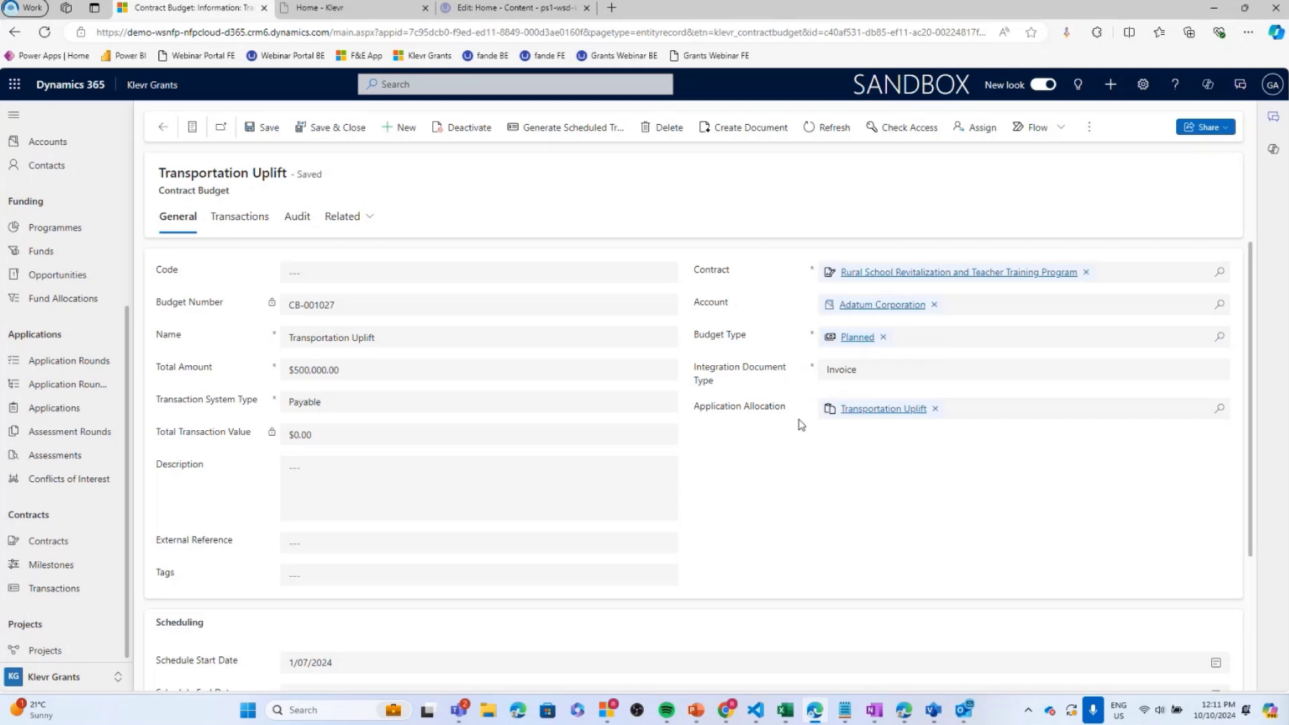
scroll(557, 554, "down", 3)
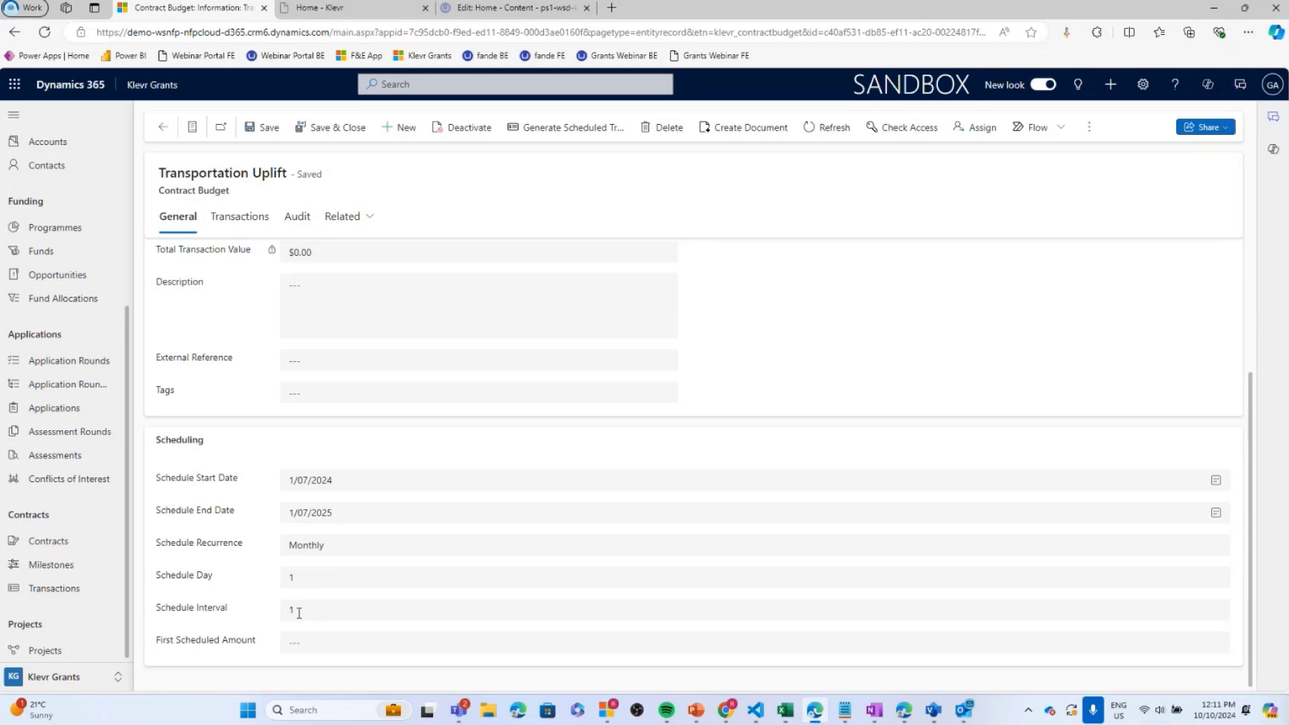
mouse_move(229, 593)
left_click_drag(257, 642, 166, 647)
right_click(165, 638)
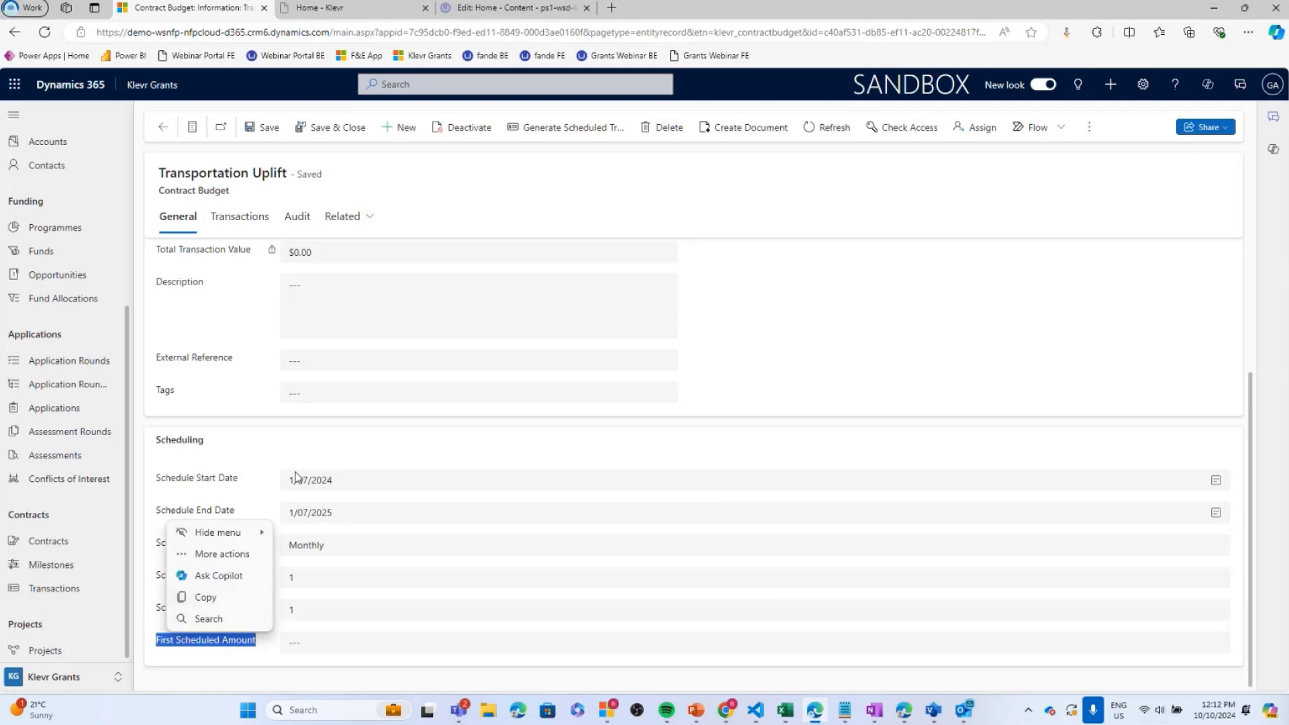
left_click(388, 455)
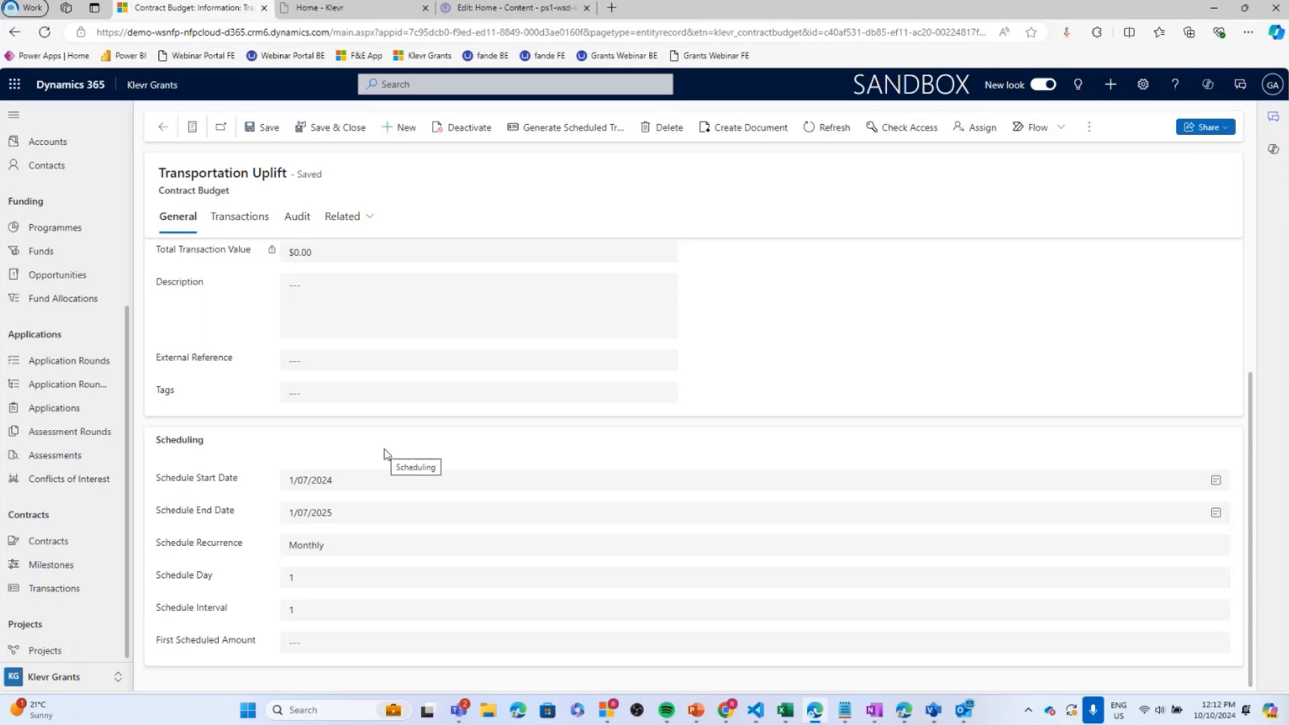
Compare the Transportation Uplift budget's details and schedule with its transactions and return to the contract's financials.
scroll(384, 454, "up", 2)
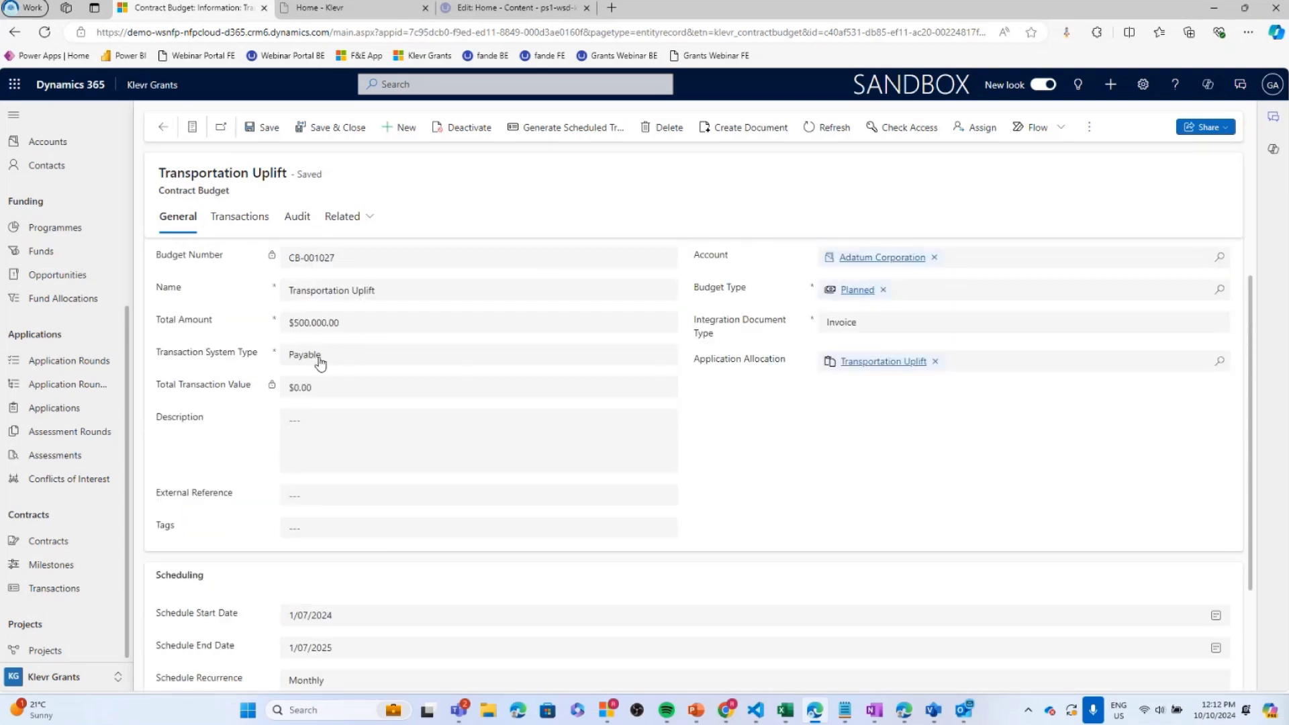
scroll(421, 580, "down", 2)
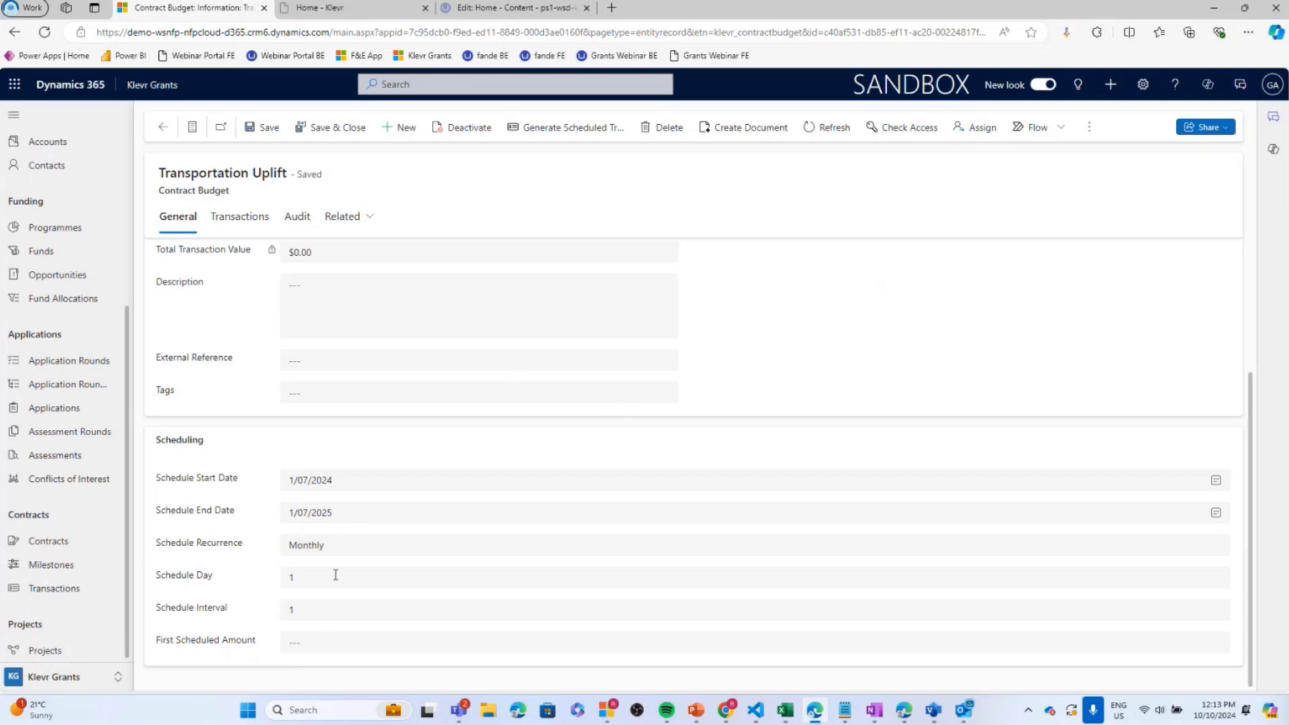
scroll(331, 576, "up", 3)
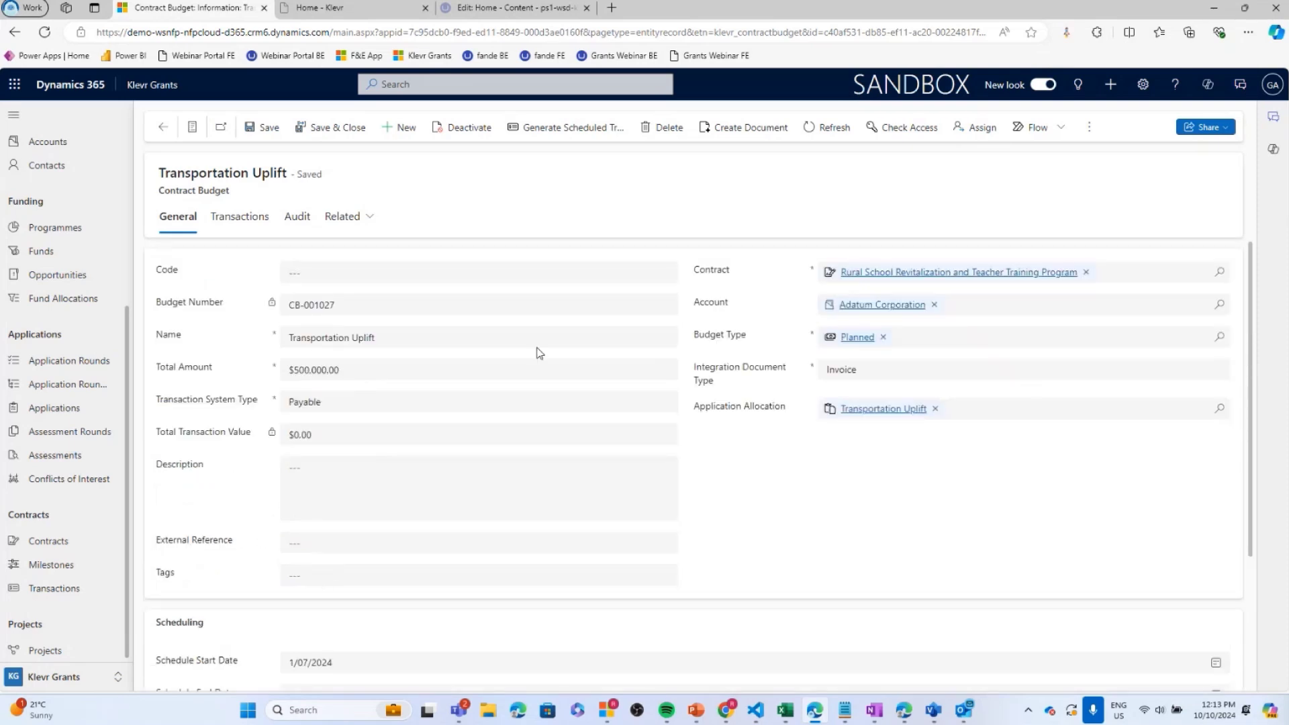
left_click(232, 215)
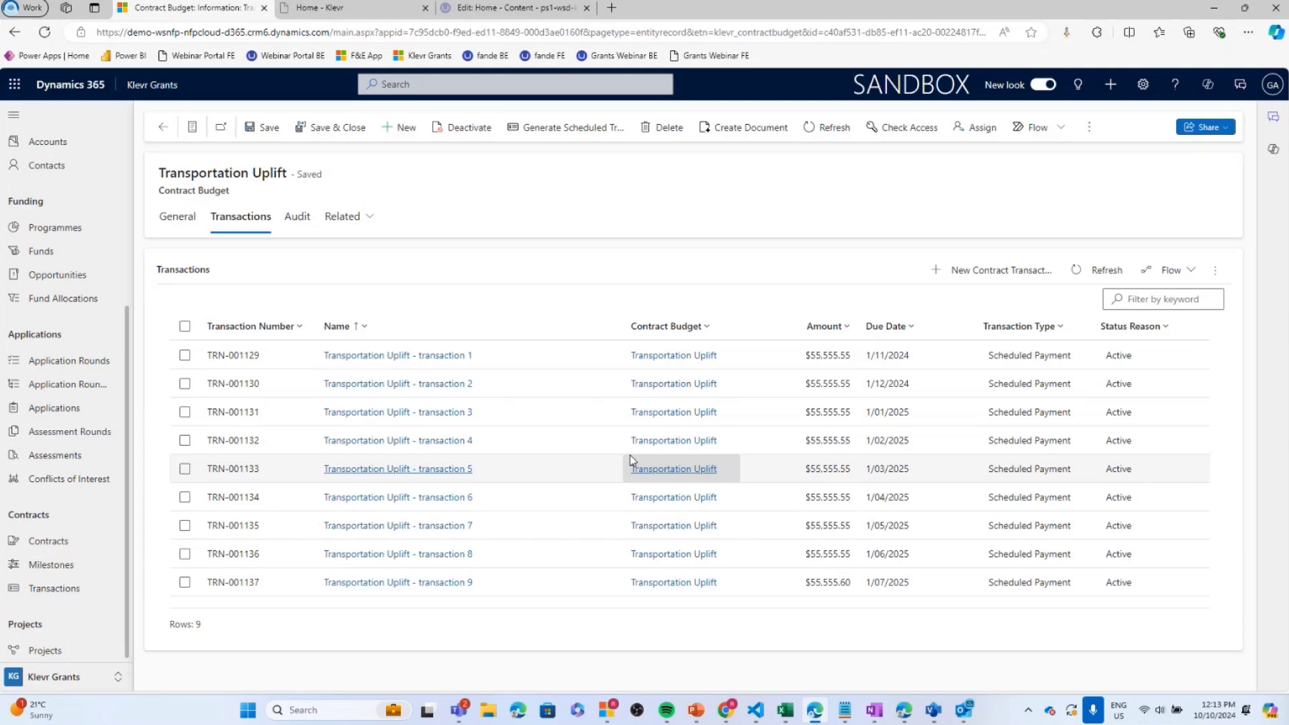
left_click(163, 128)
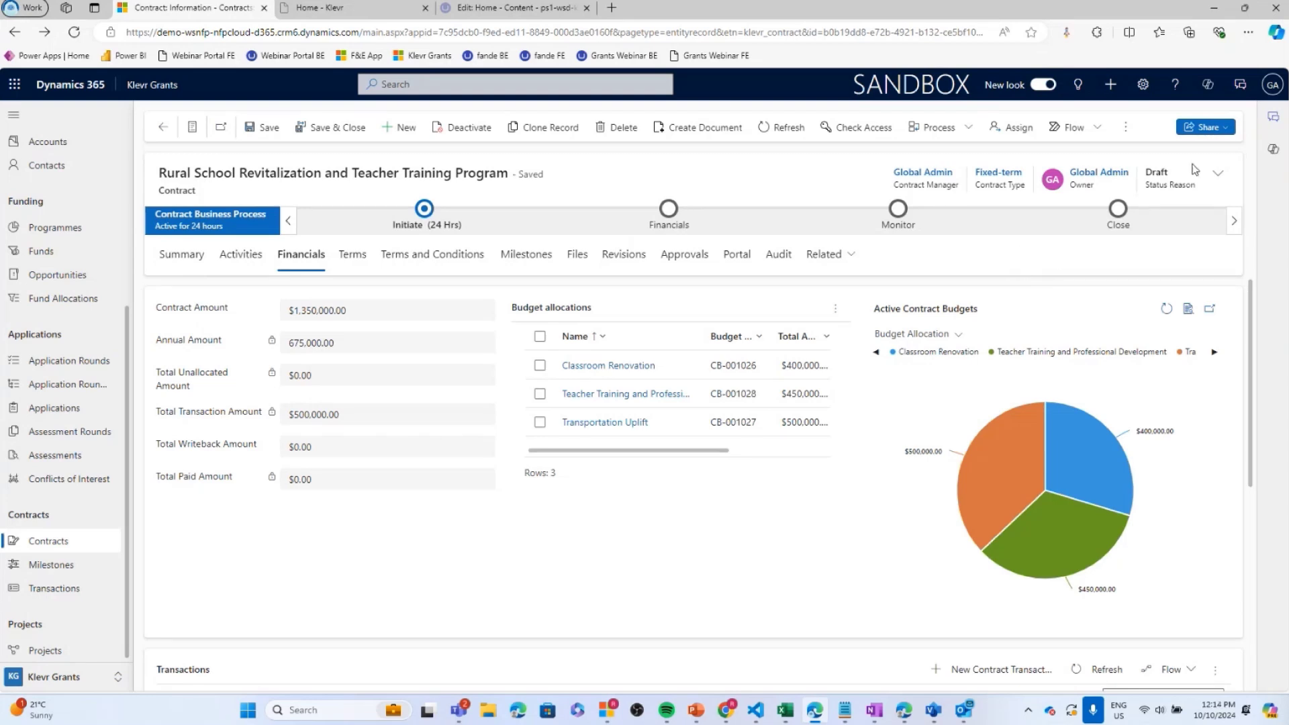
Ask Copilot for all transaction records due within the next 6 months with their amount and due date, and view all results on a page.
left_click(1273, 150)
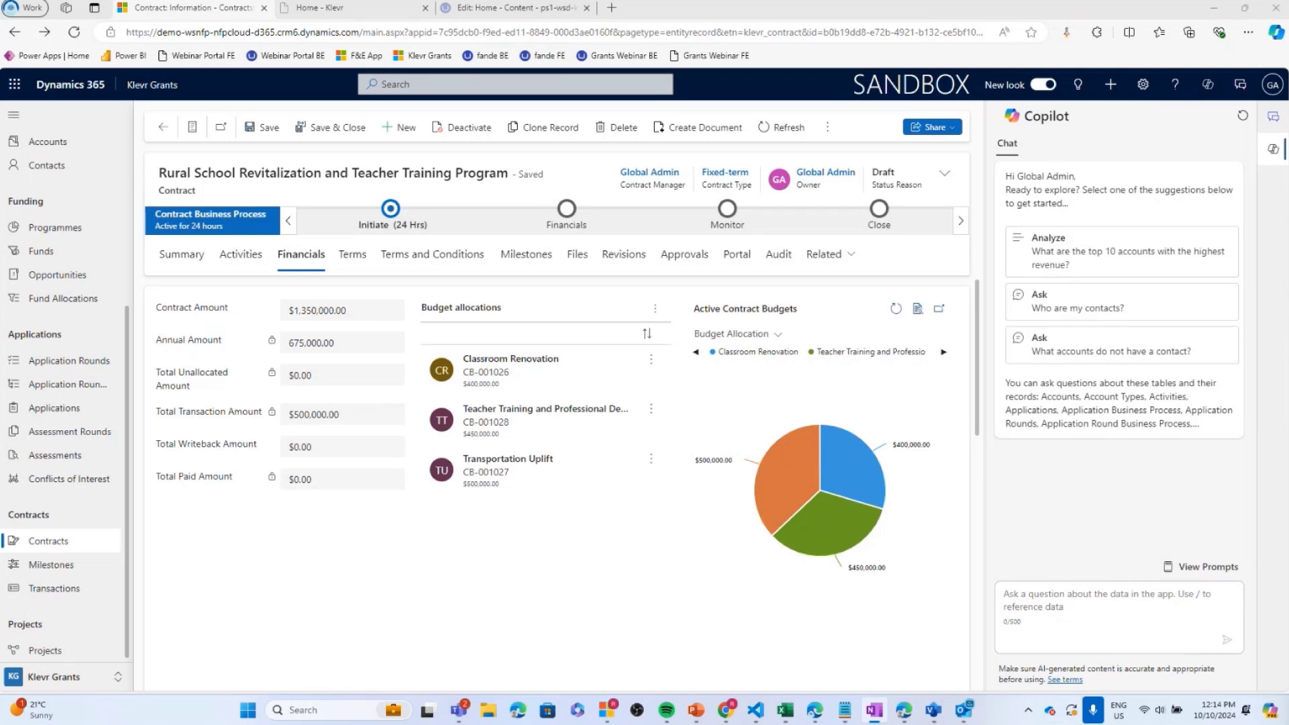
left_click(1055, 595)
key("ctrl+v")
key("Return")
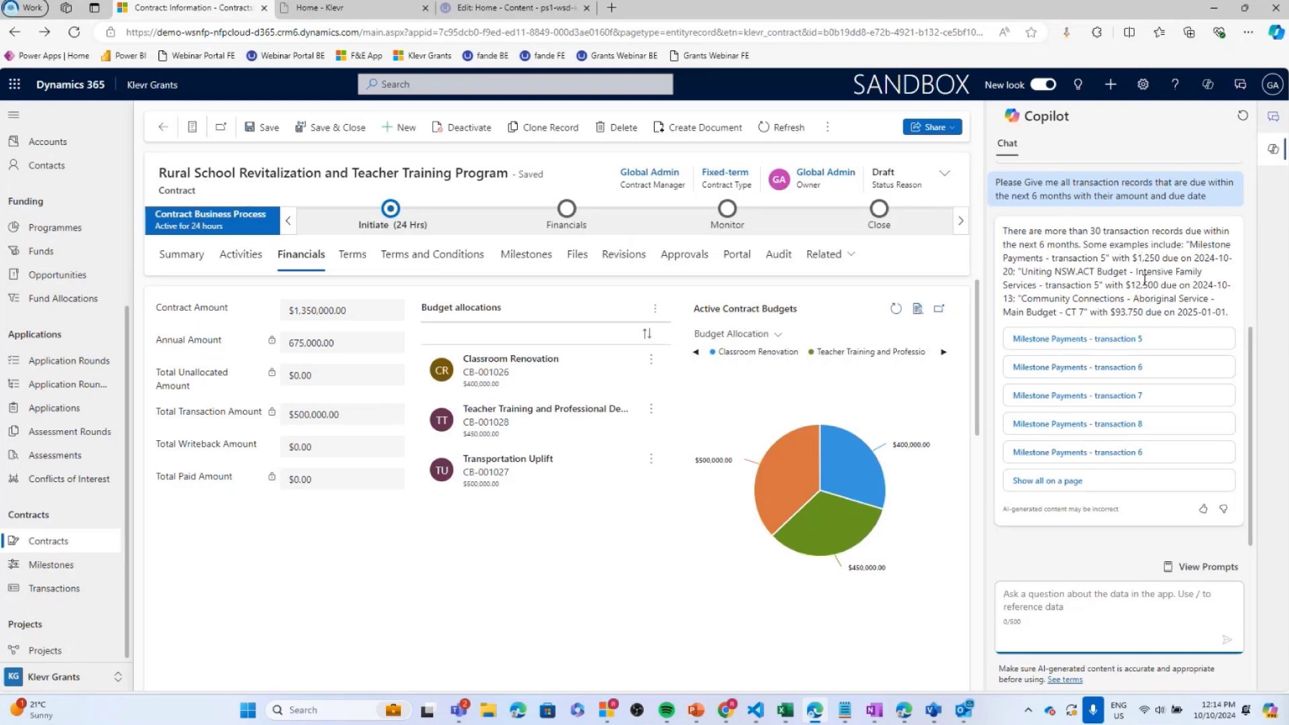
left_click(1043, 482)
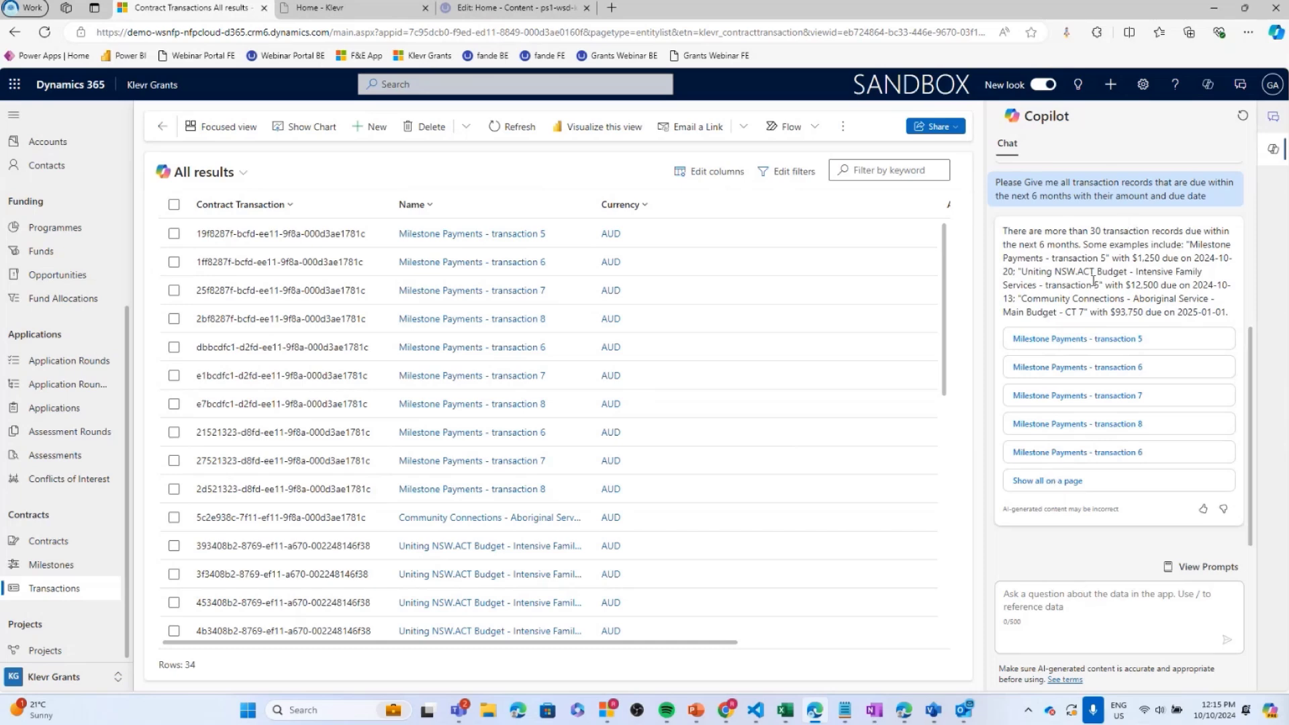
left_click(233, 174)
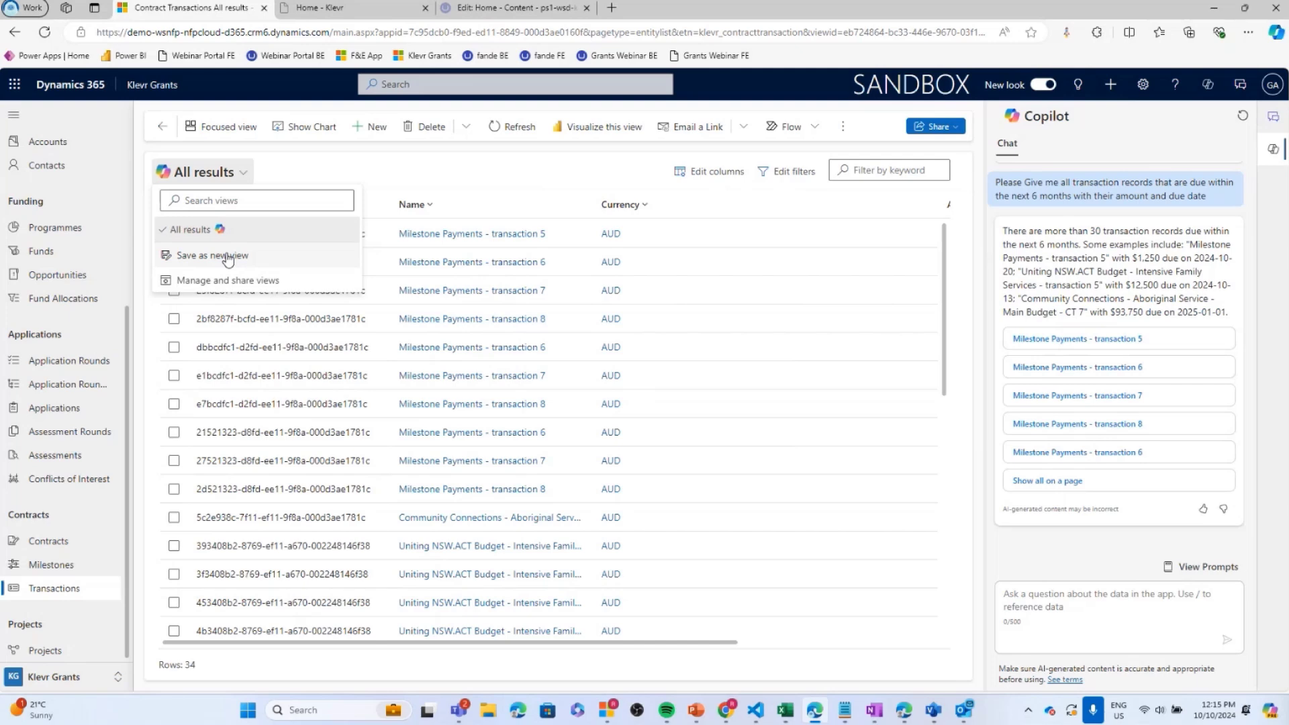
Go to the active applications list and close Copilot.
left_click(72, 407)
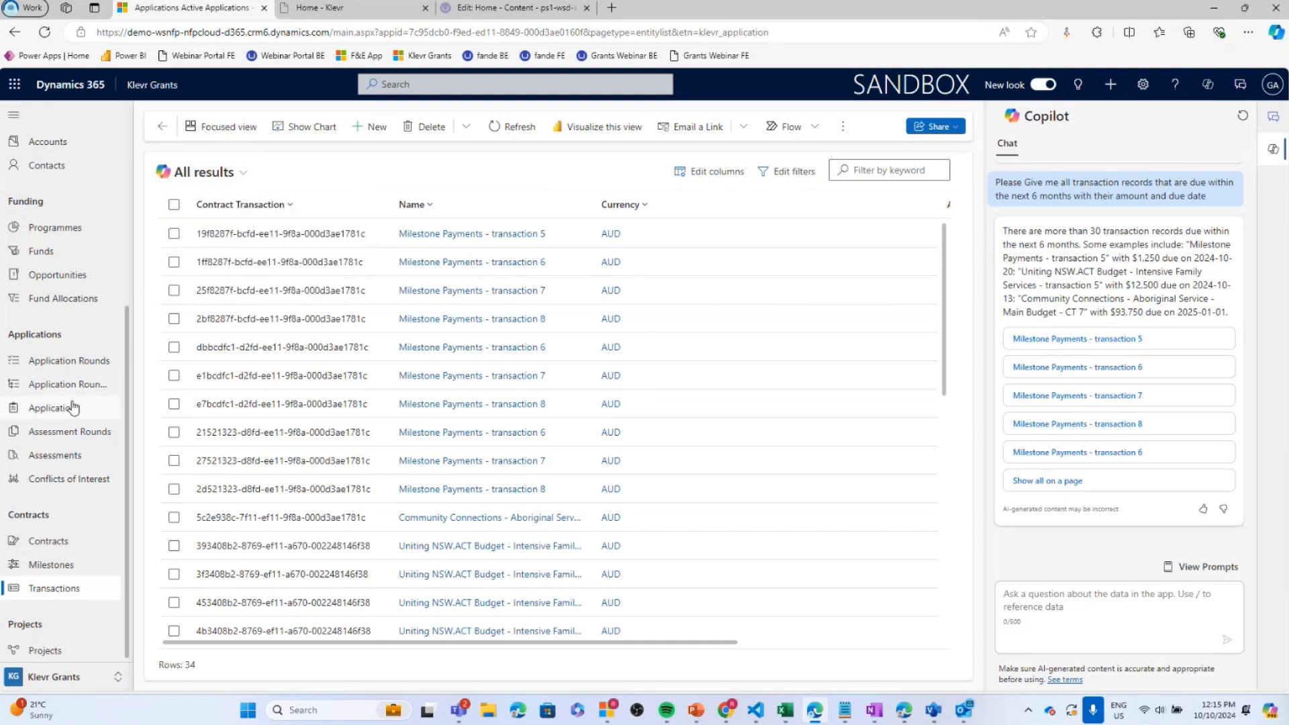
left_click(1274, 149)
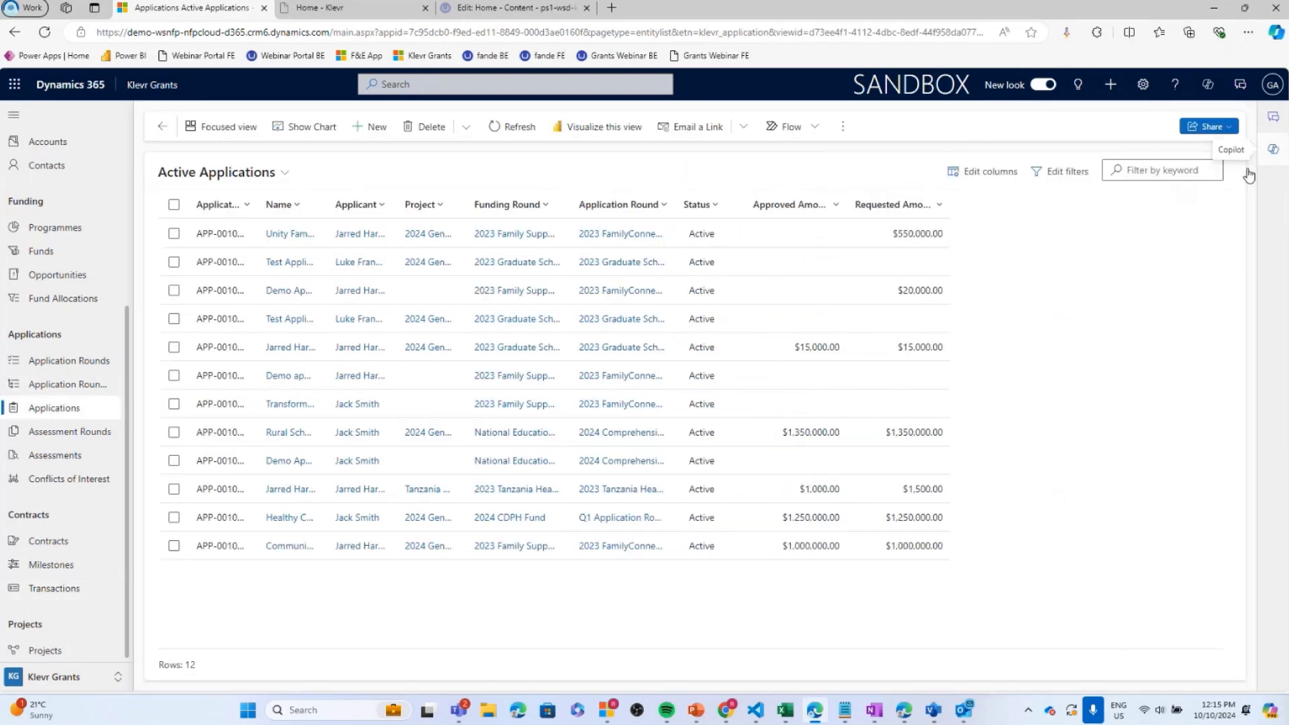
Open the Rural School Revitalization and Teacher Training Program application and review its activity timeline and highlights.
left_click(331, 434)
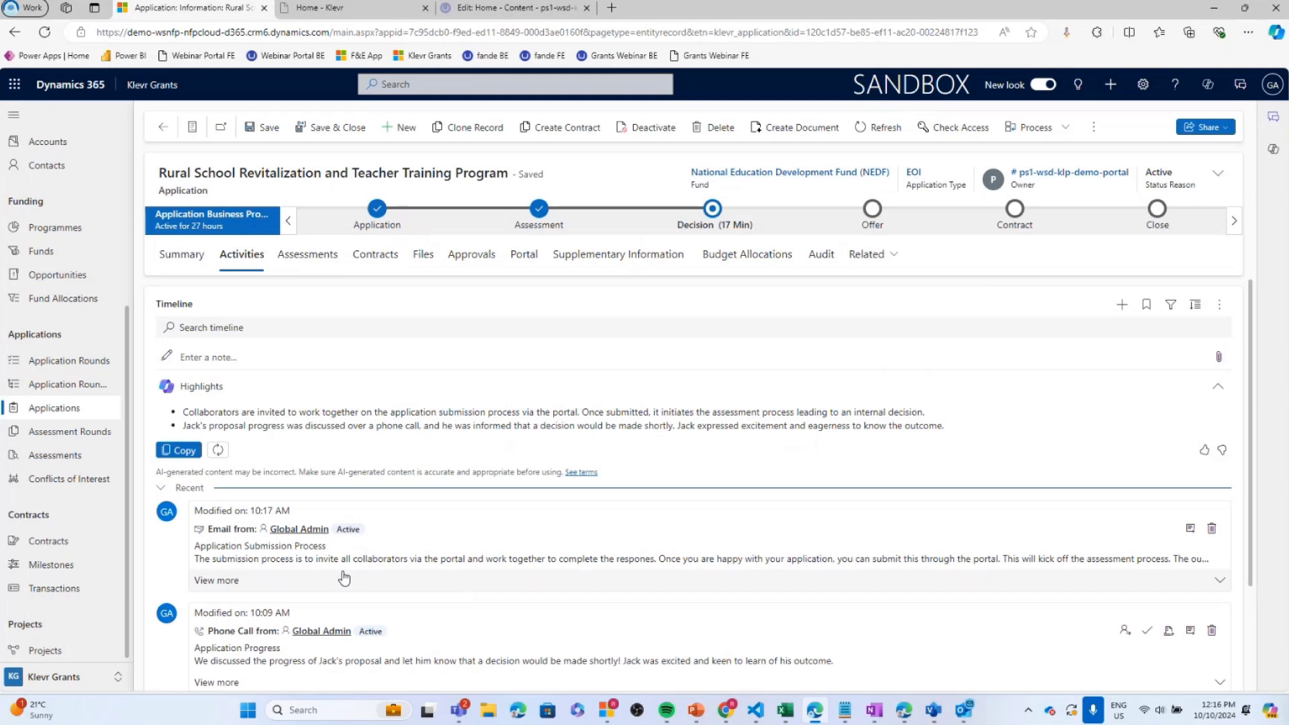
scroll(339, 599, "down", 3)
scroll(221, 389, "up", 3)
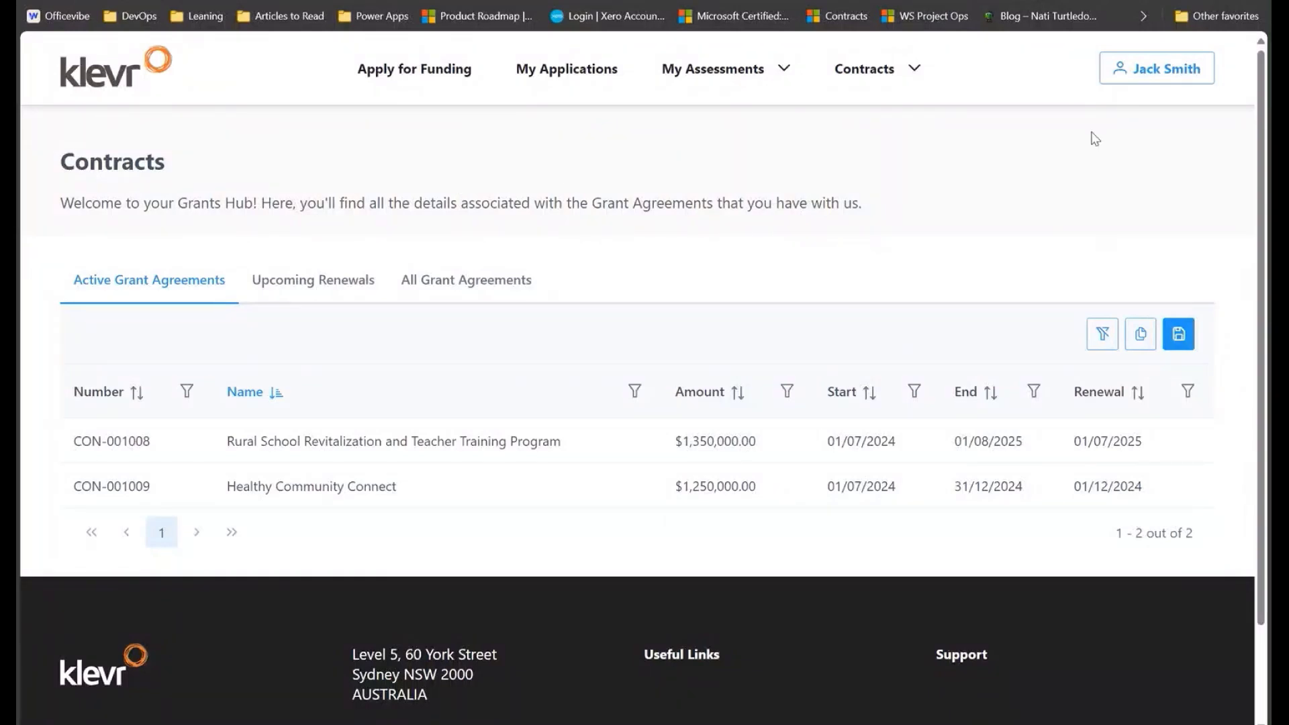
In the Klevr grants portal, open the Rural School Revitalization and Teacher Training Program contract and review its details, documentation and milestones.
left_click(914, 74)
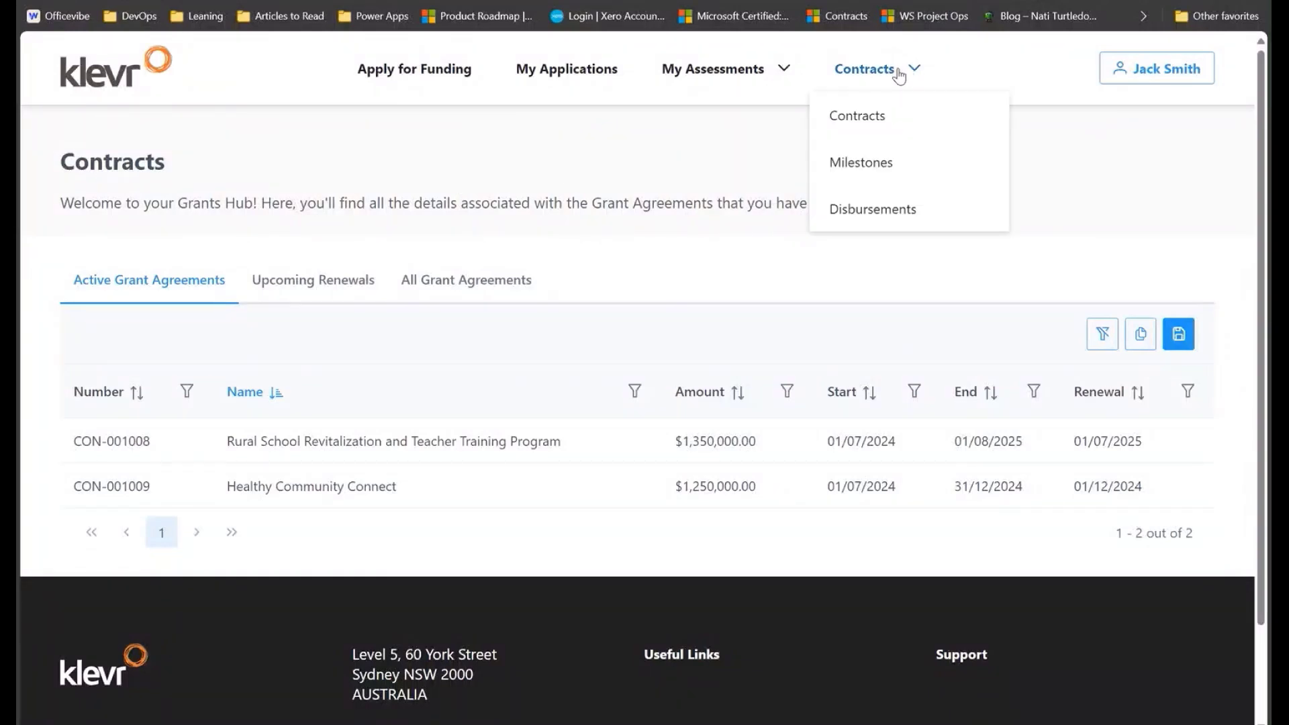
left_click(726, 167)
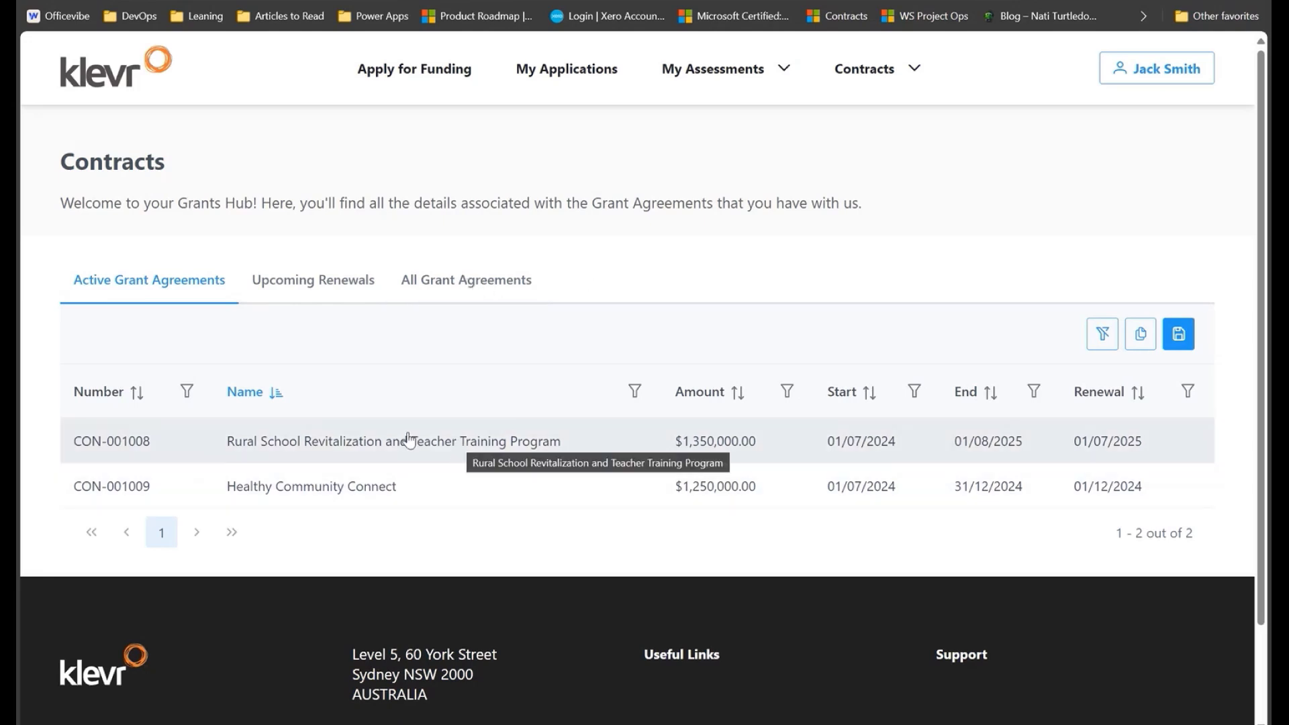
left_click(366, 449)
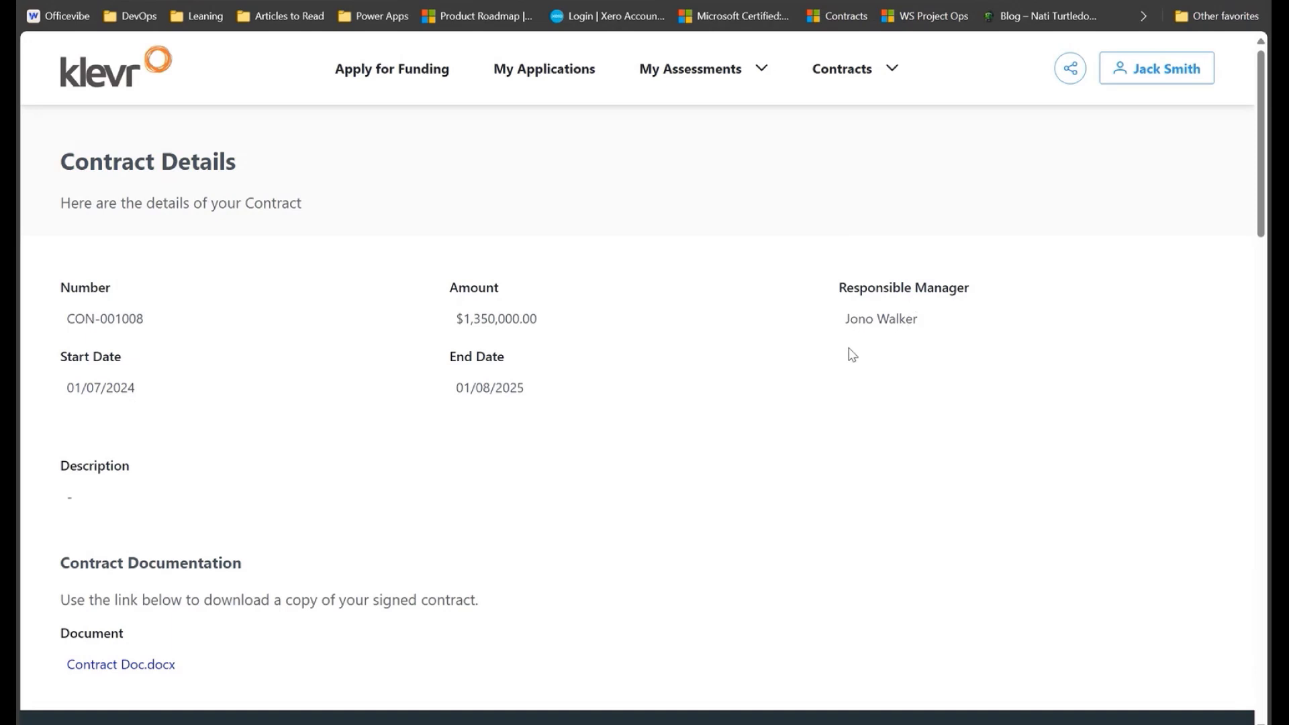
scroll(287, 468, "down", 3)
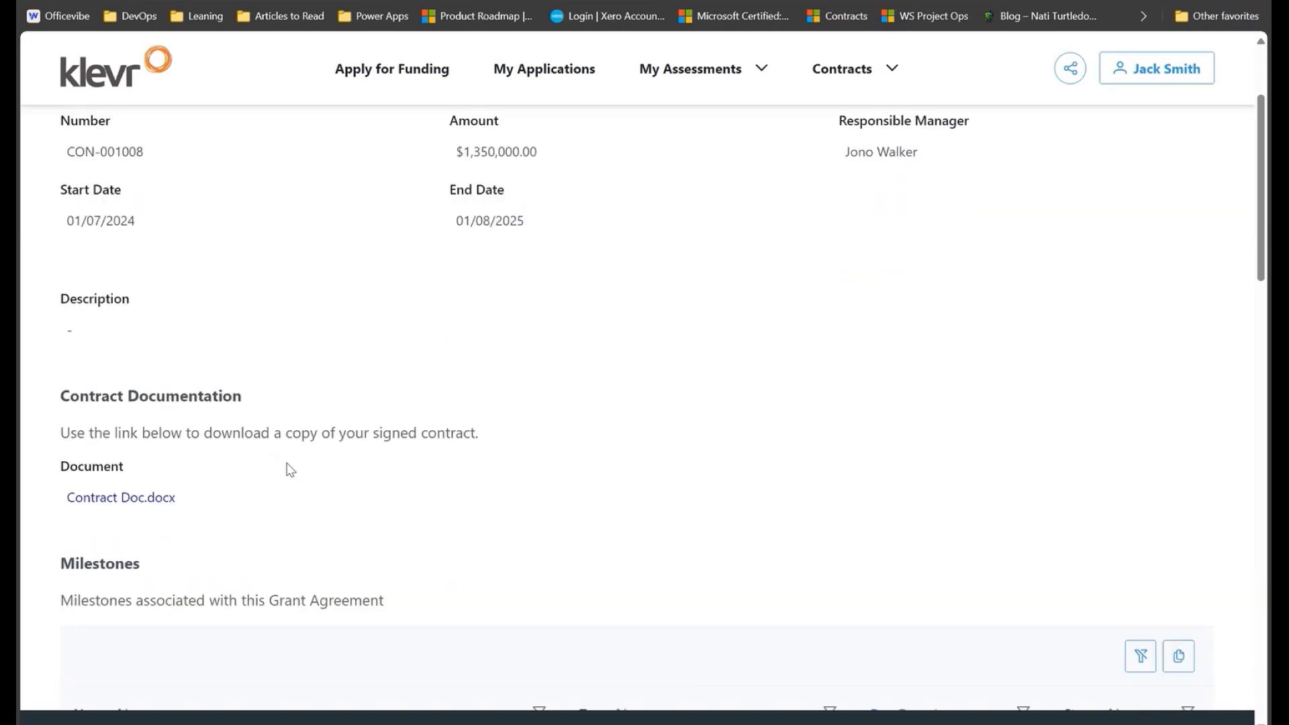
scroll(289, 469, "down", 1)
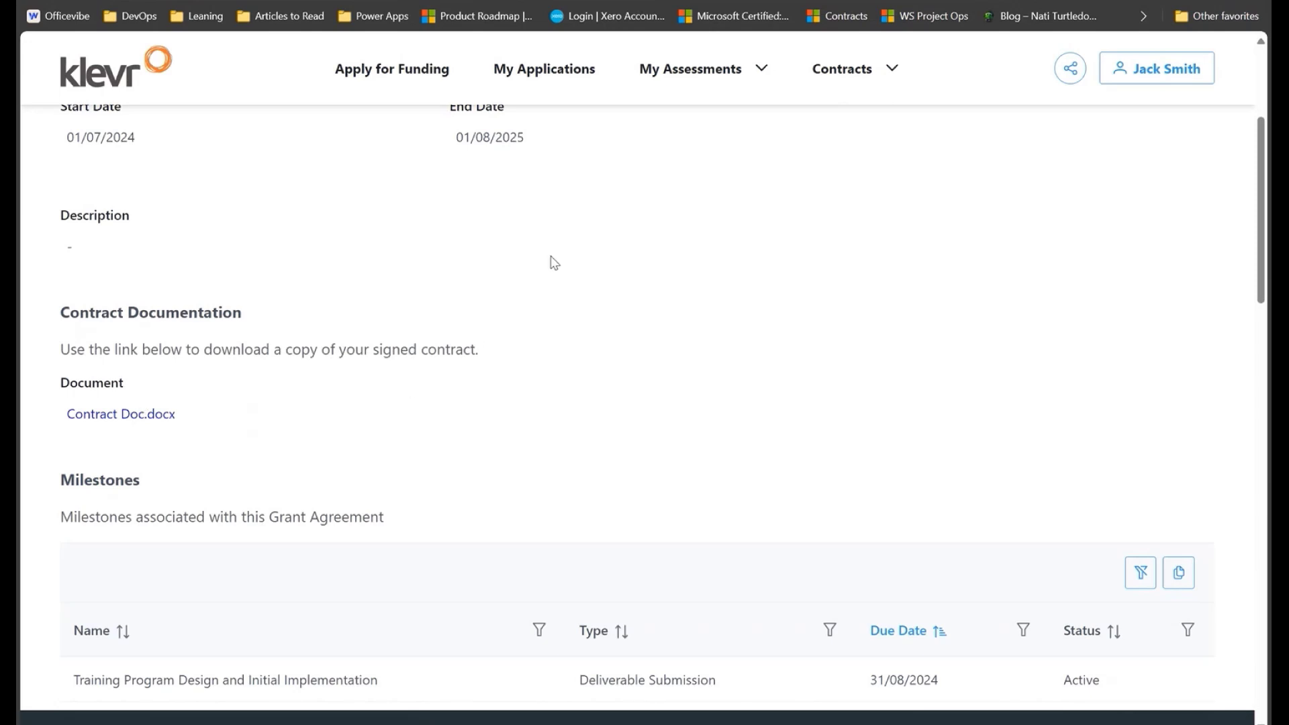
scroll(577, 278, "down", 4)
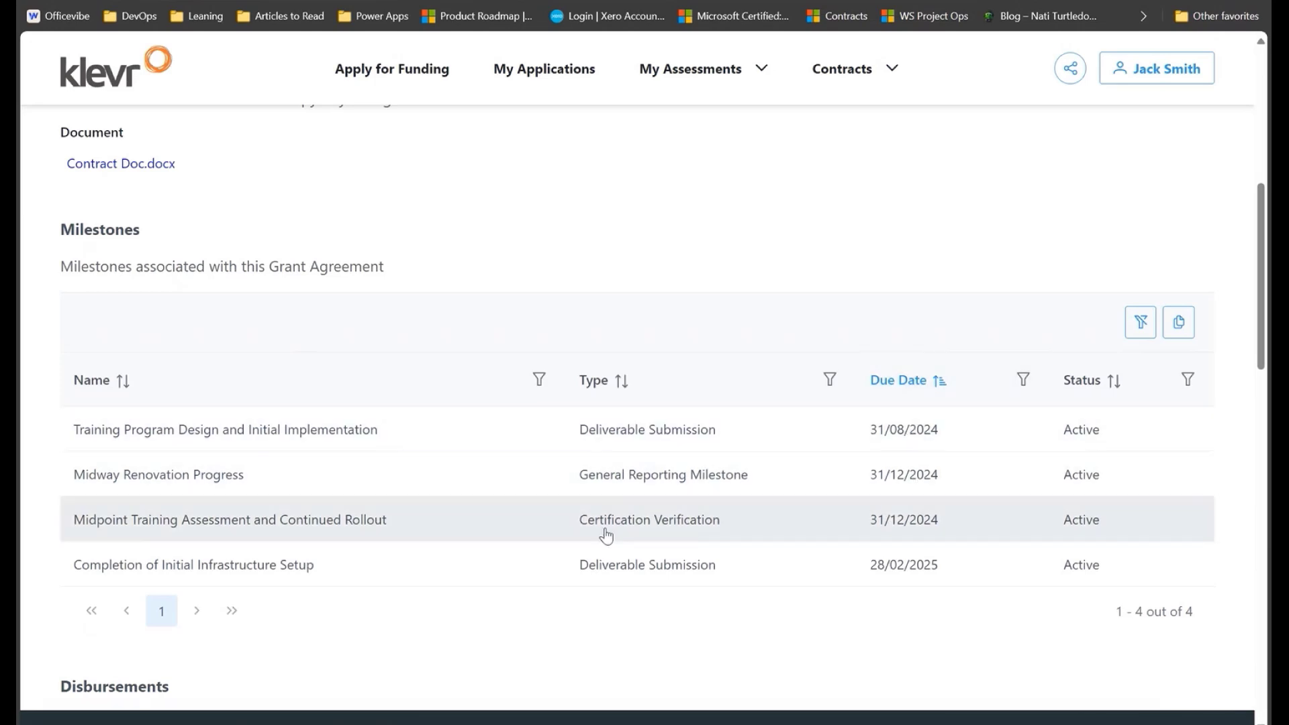
Open the Completion of Initial Infrastructure Setup milestone and examine its deliverables and action plan items.
left_click(618, 559)
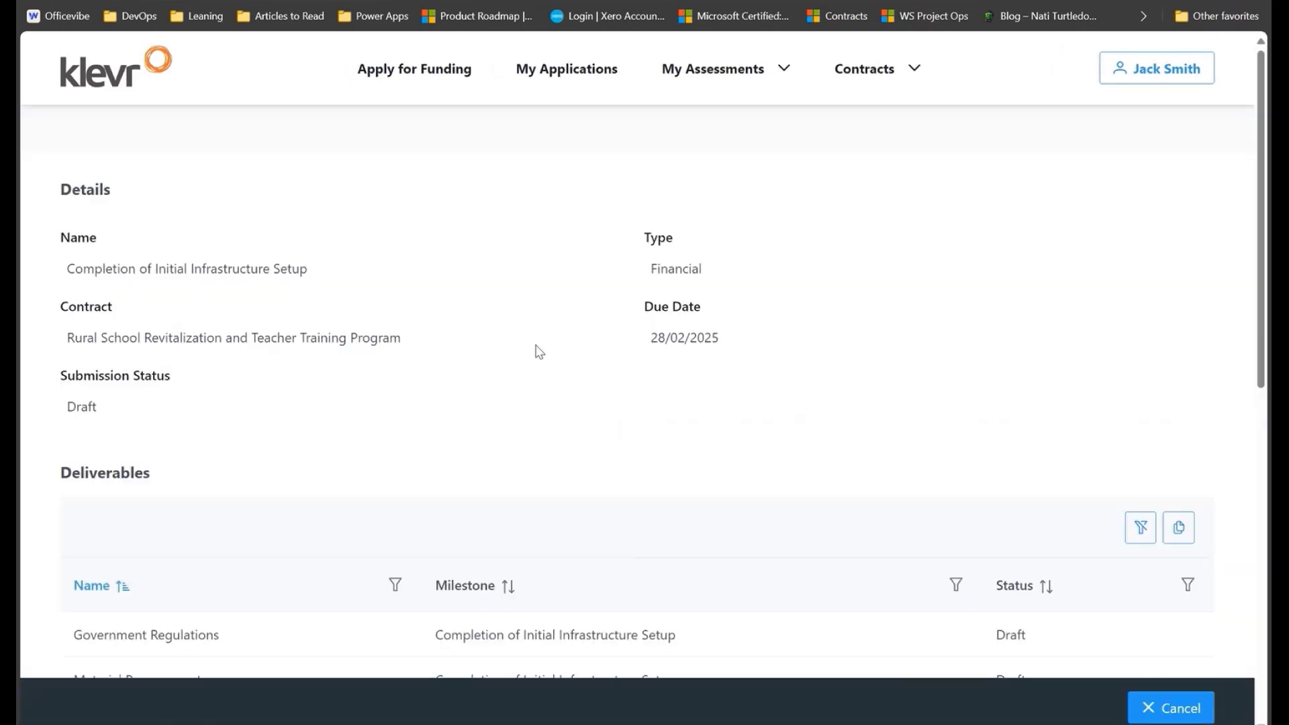
scroll(537, 349, "down", 3)
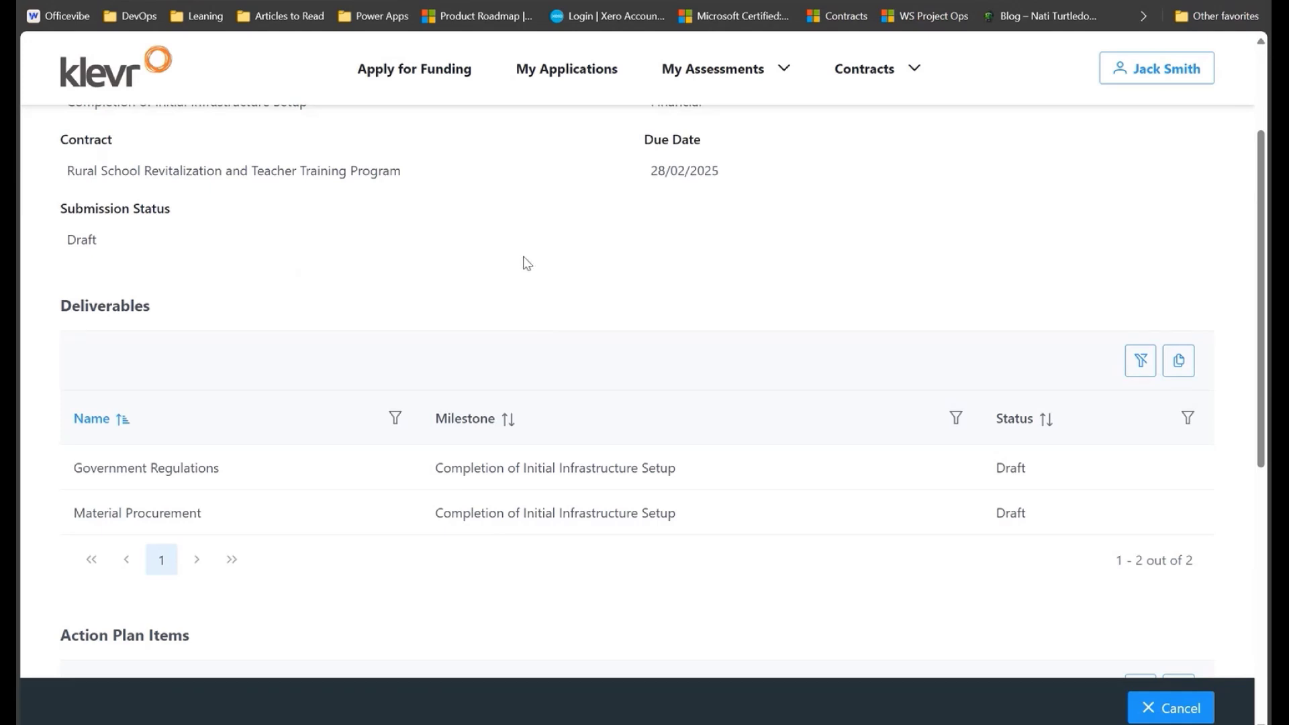
scroll(528, 262, "down", 3)
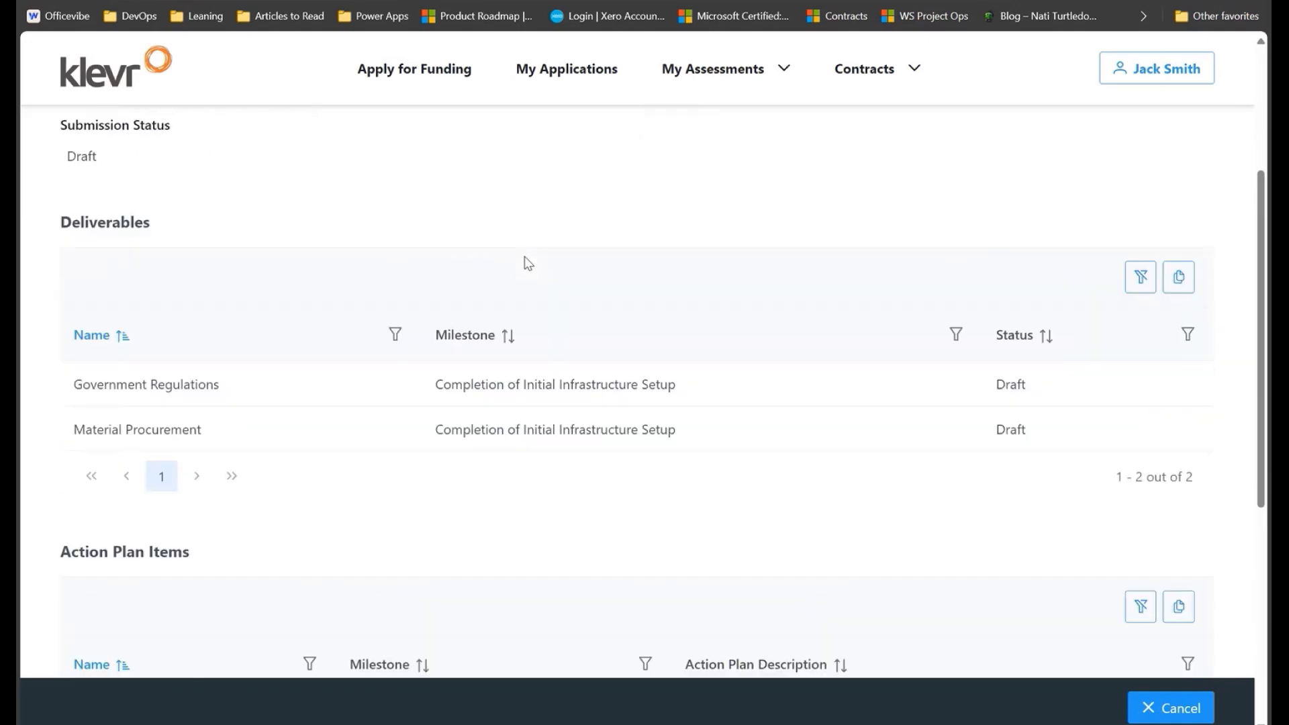
scroll(202, 478, "down", 3)
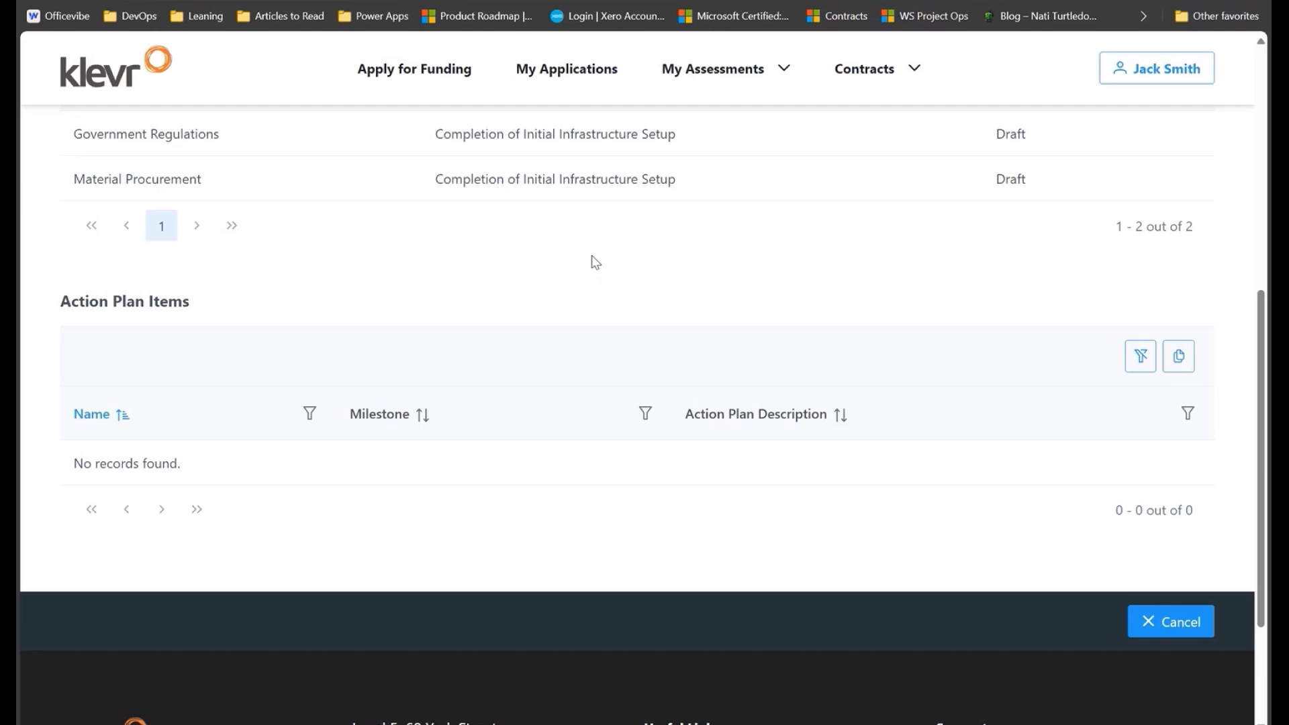
scroll(393, 337, "up", 1)
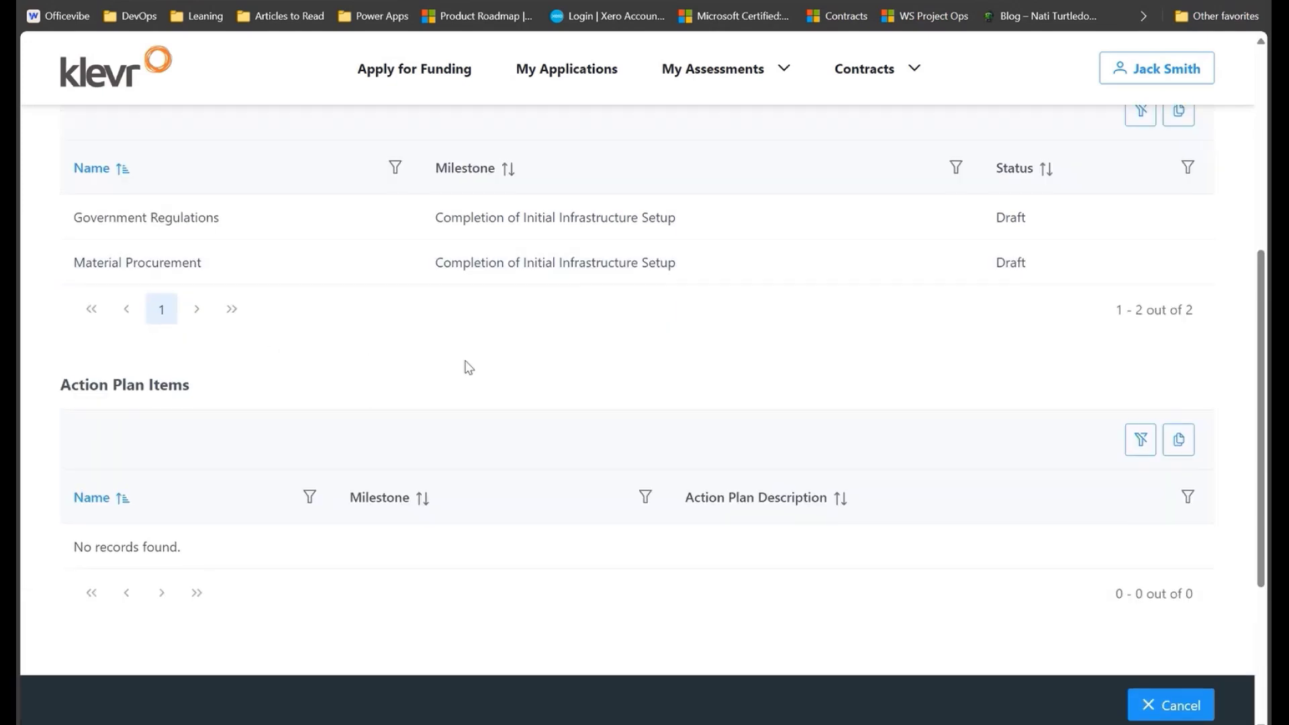
left_click_drag(56, 387, 214, 388)
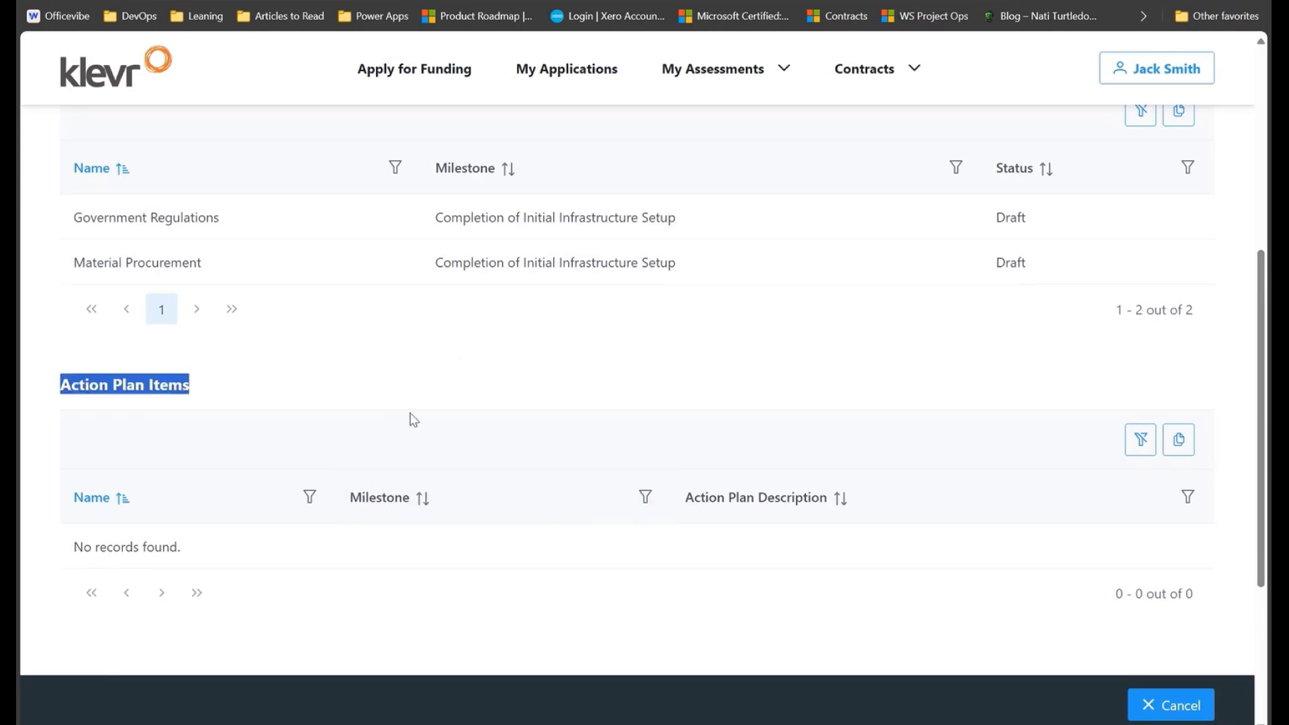
left_click(438, 339)
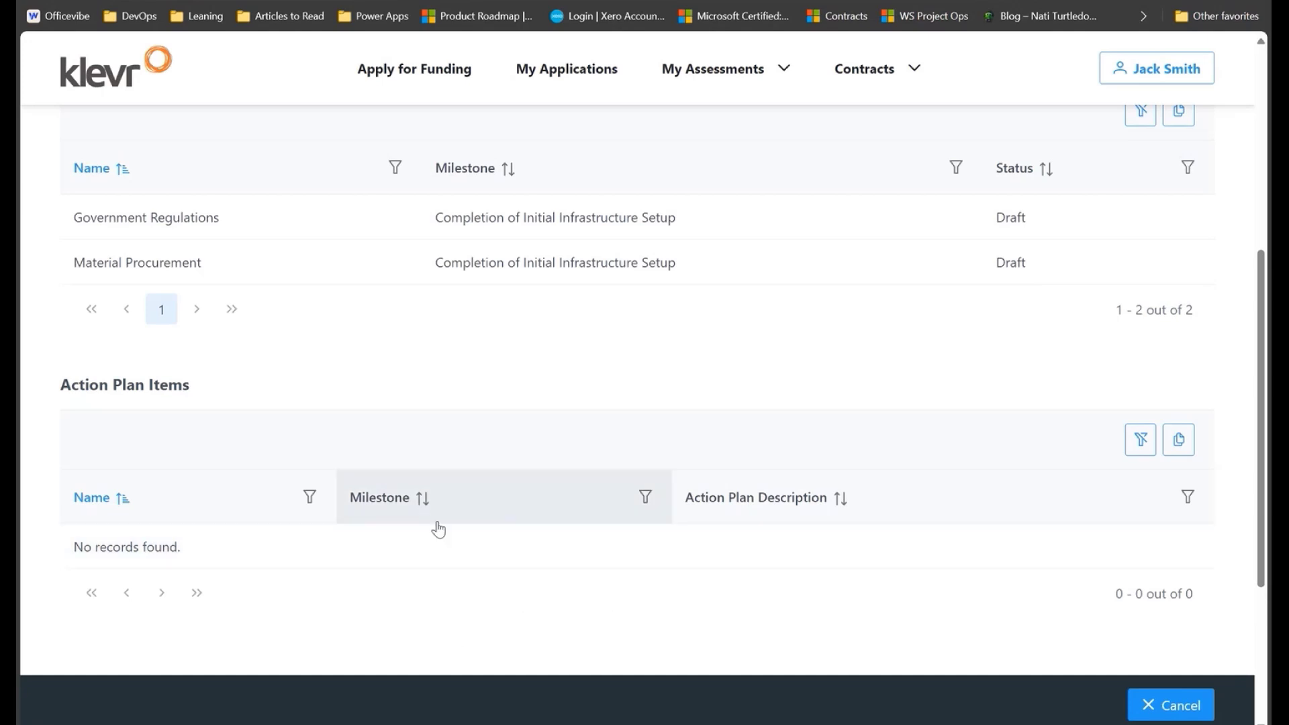
Review the milestone's details, deliverables and action plan items once more and return to the contract.
scroll(564, 589, "up", 6)
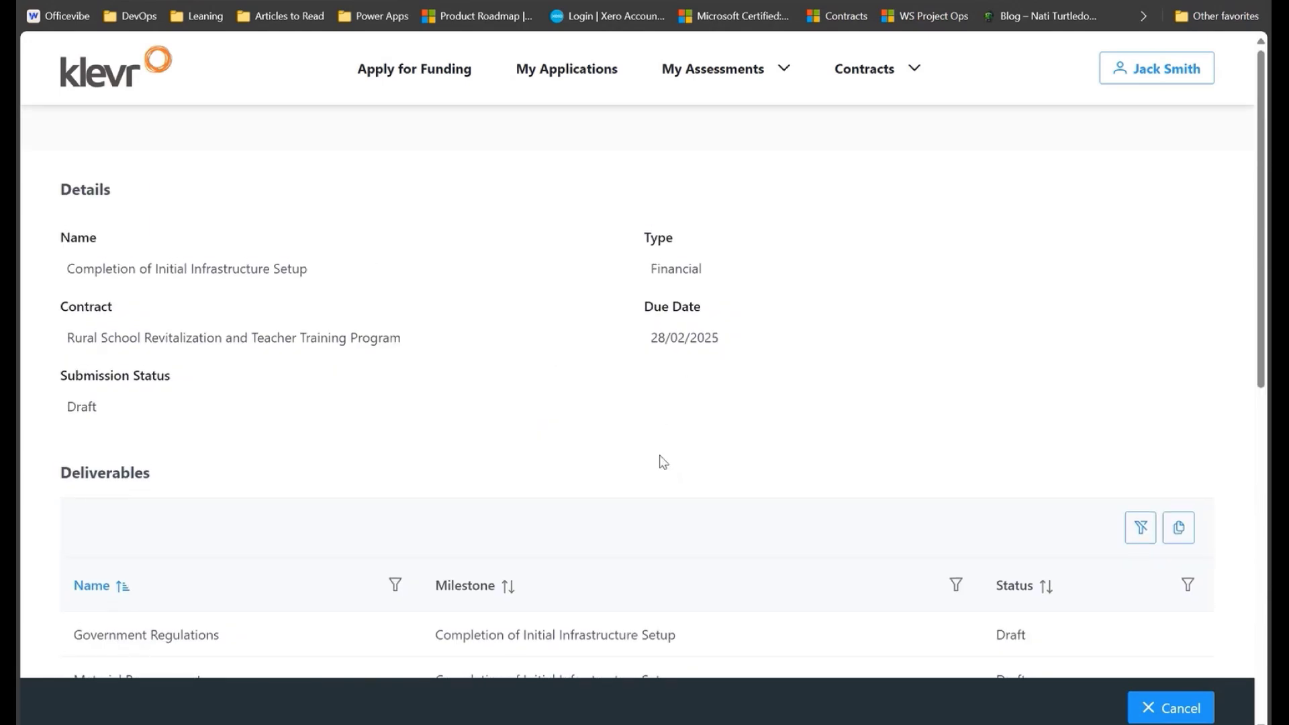
scroll(662, 462, "down", 5)
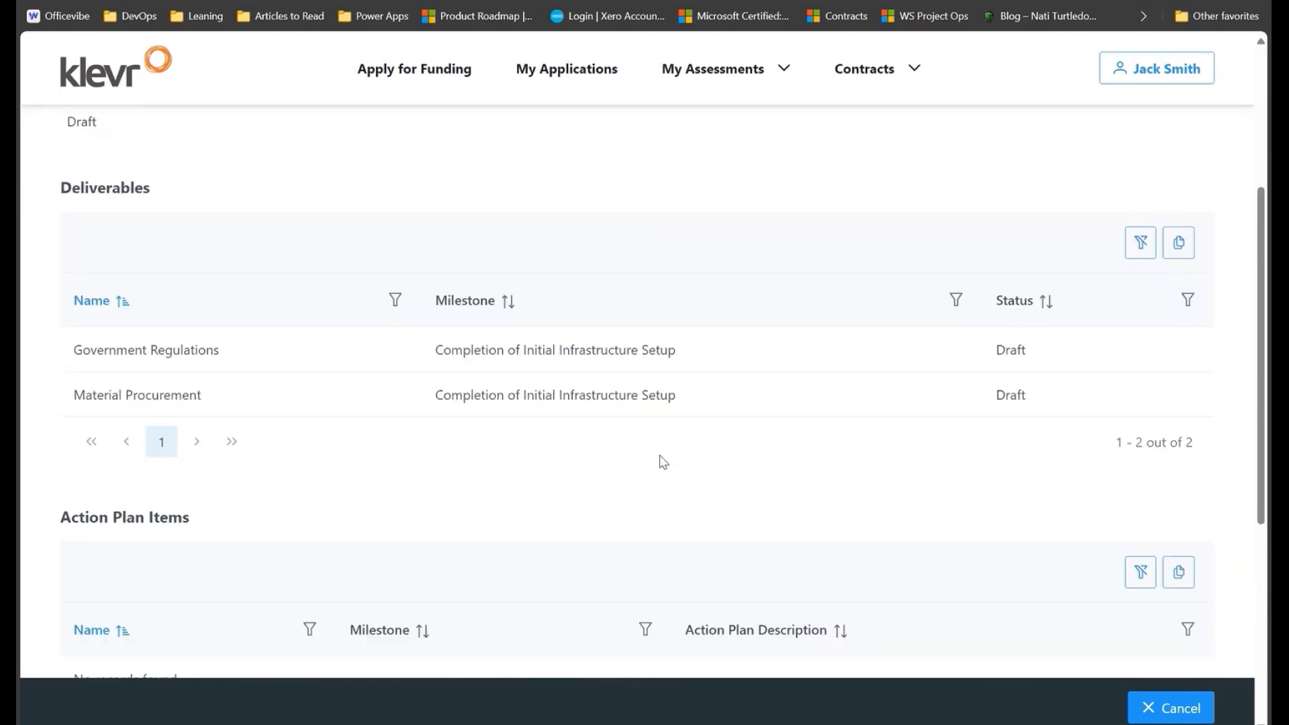
scroll(349, 466, "down", 1)
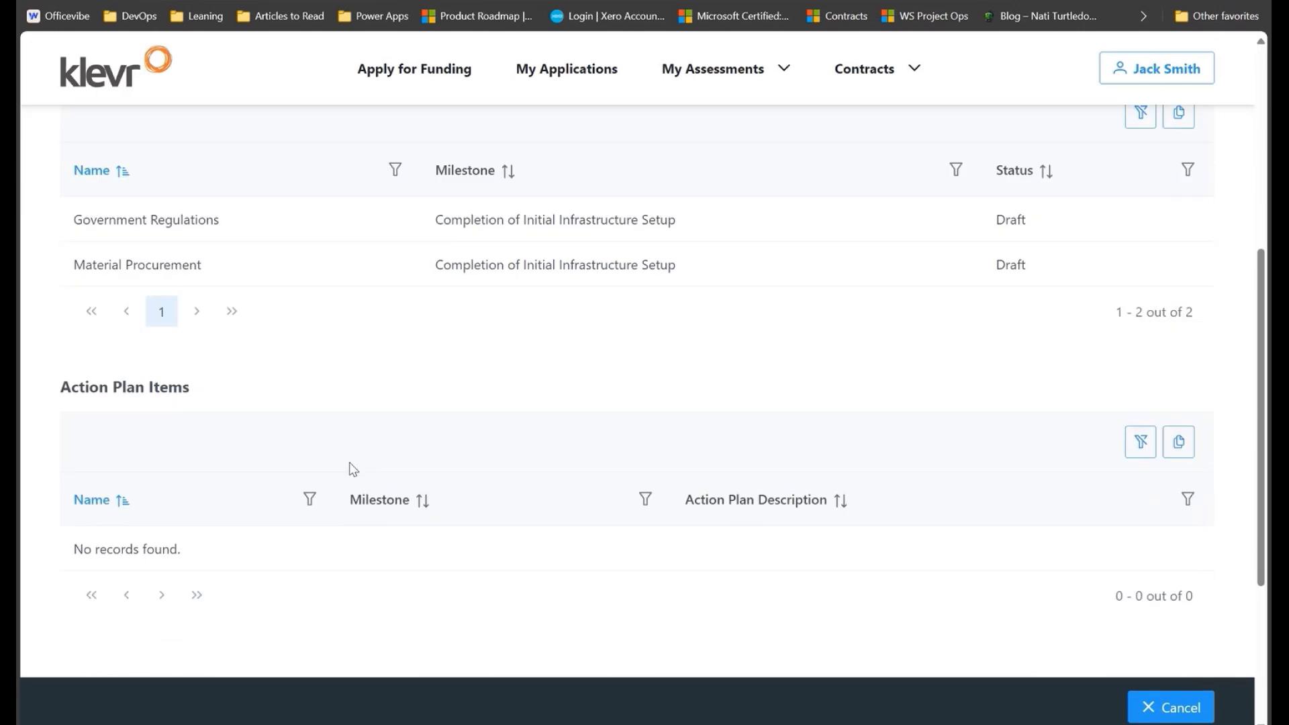
scroll(495, 470, "up", 4)
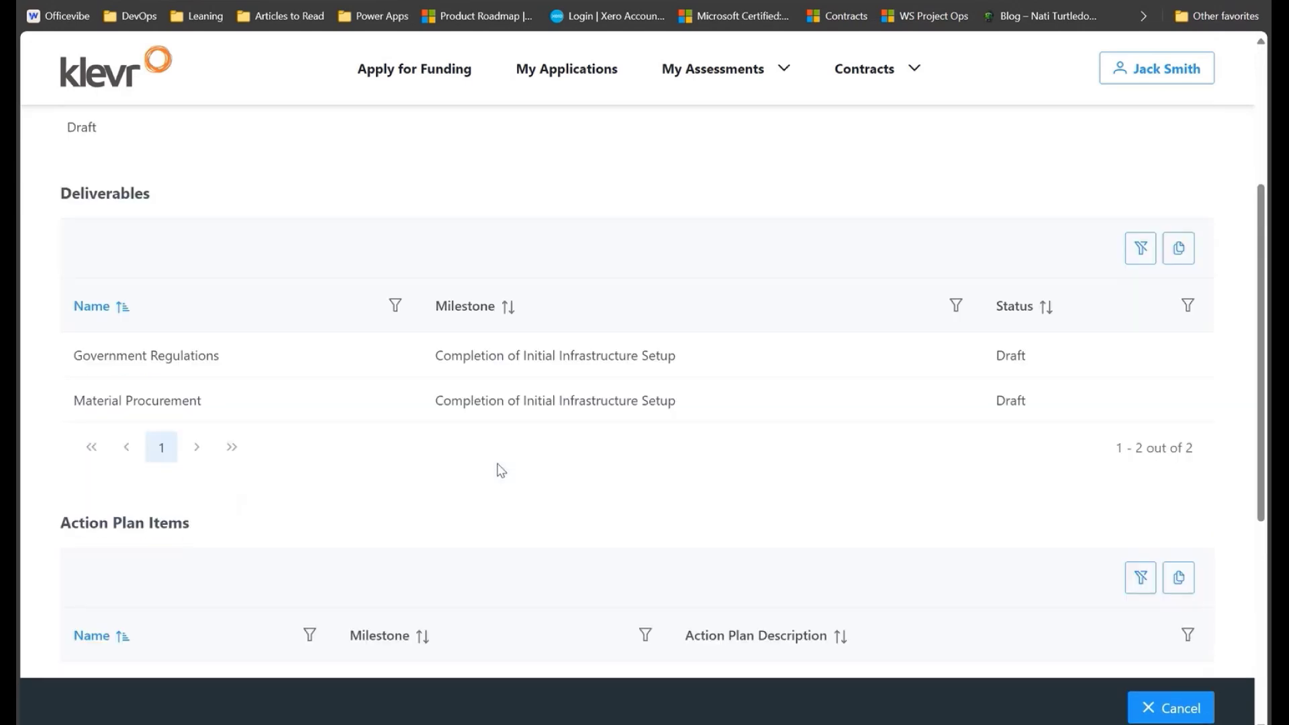
scroll(302, 272, "up", 1)
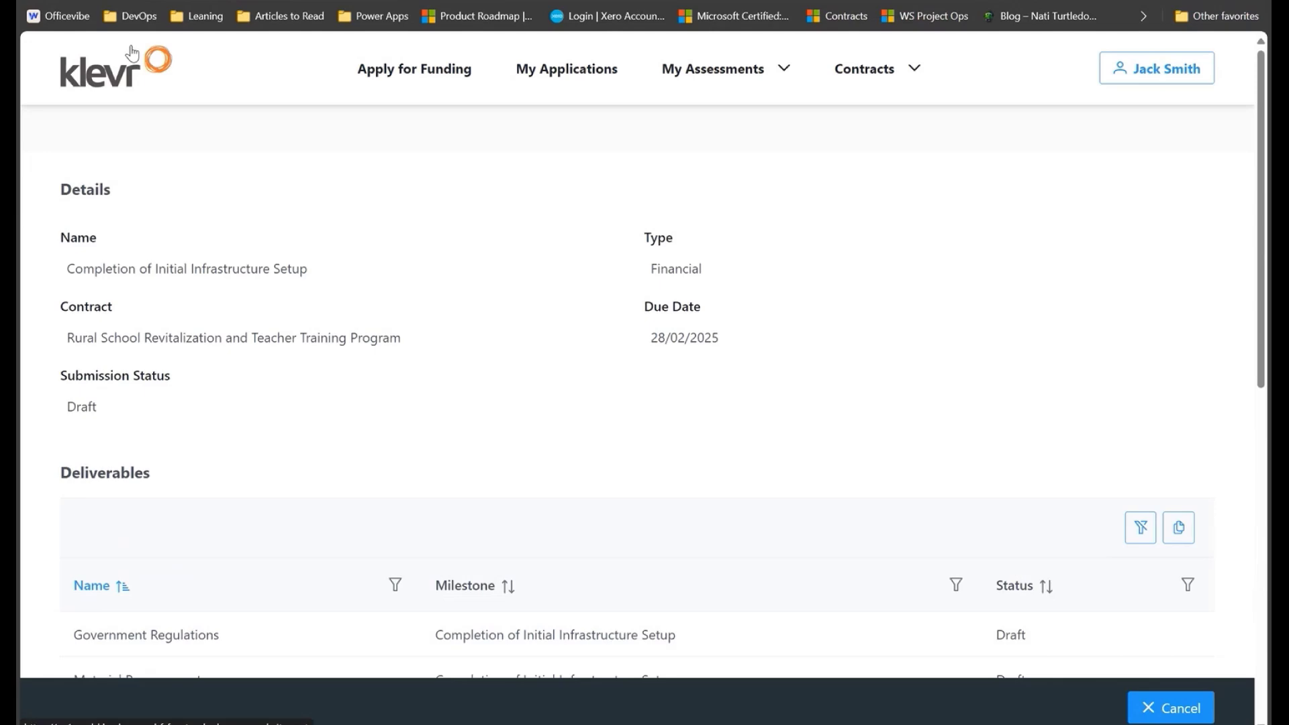
key("alt+Left")
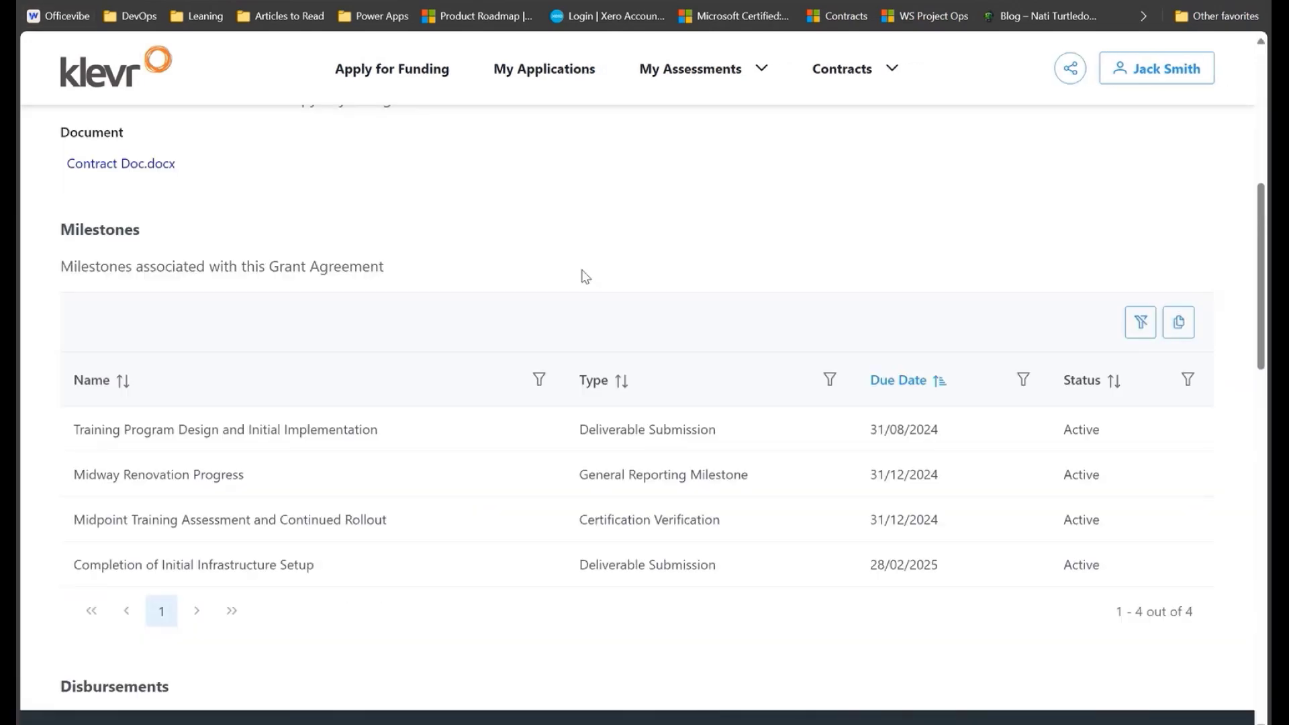
Inspect the disbursement application for Transportation Uplift - transaction 1 from the contract's disbursements and return to the contract.
scroll(552, 251, "down", 6)
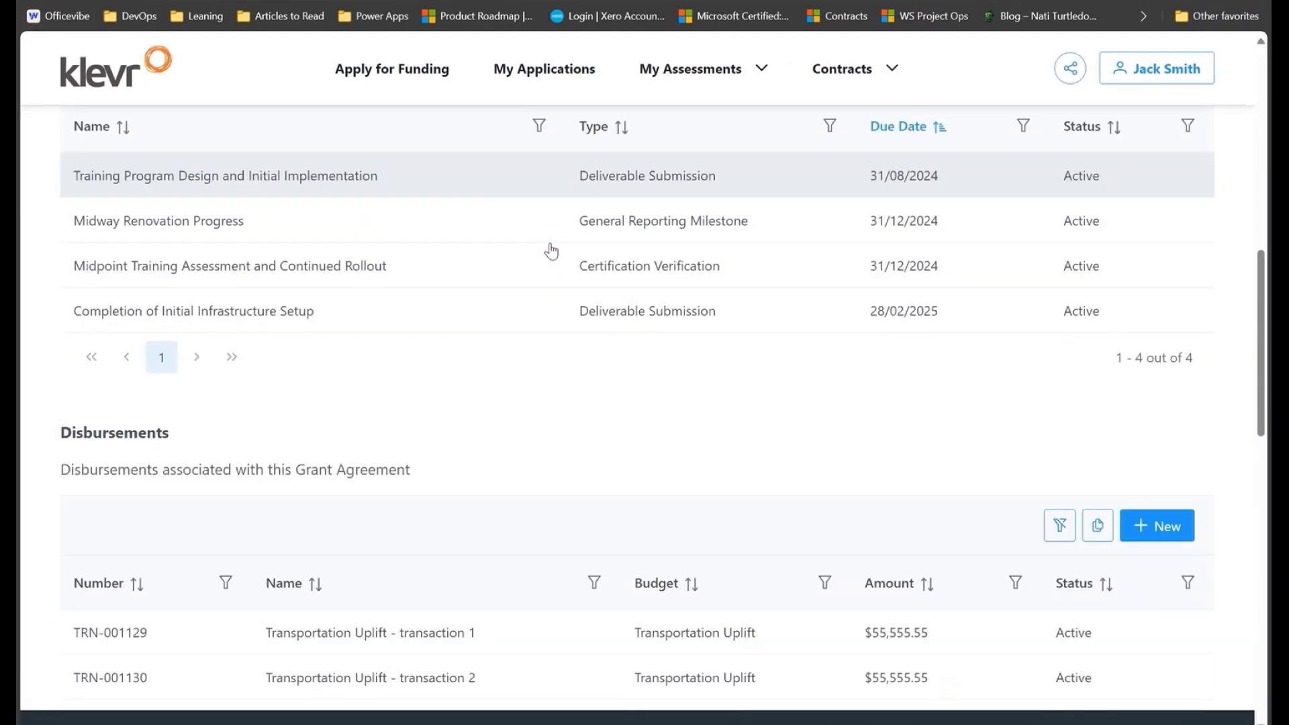
scroll(552, 251, "down", 1)
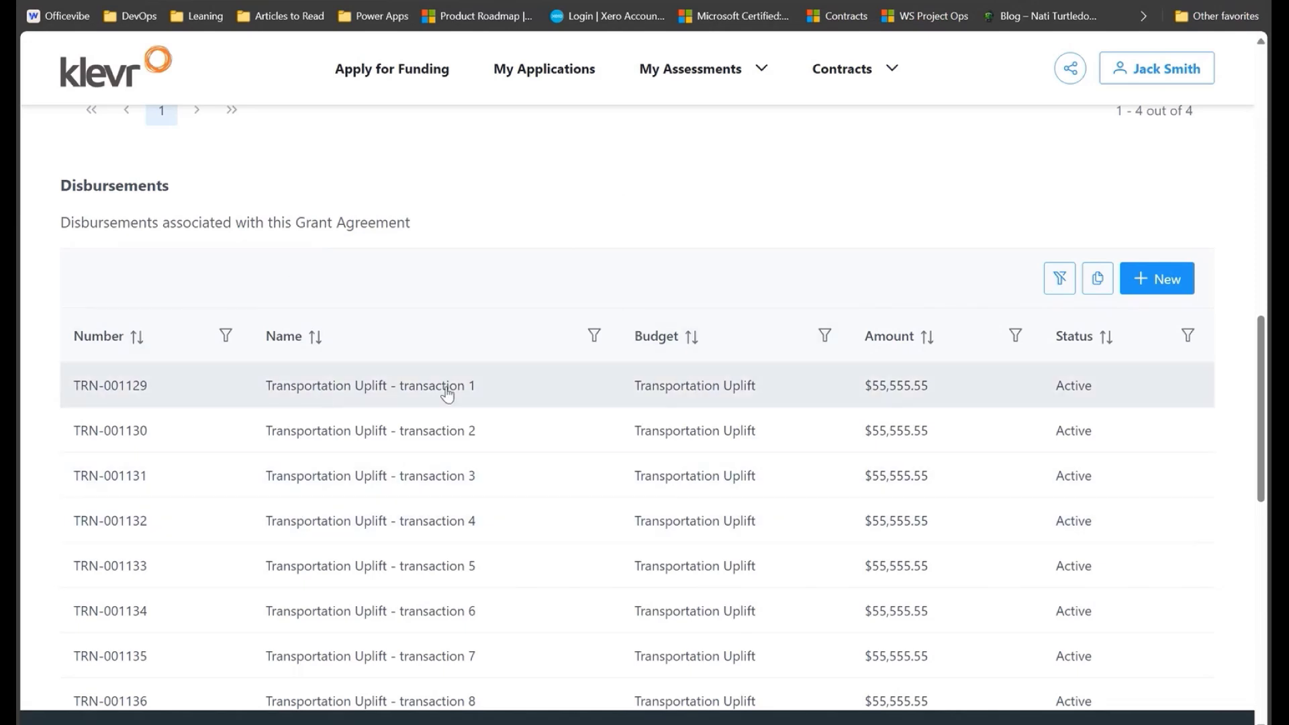
left_click(510, 395)
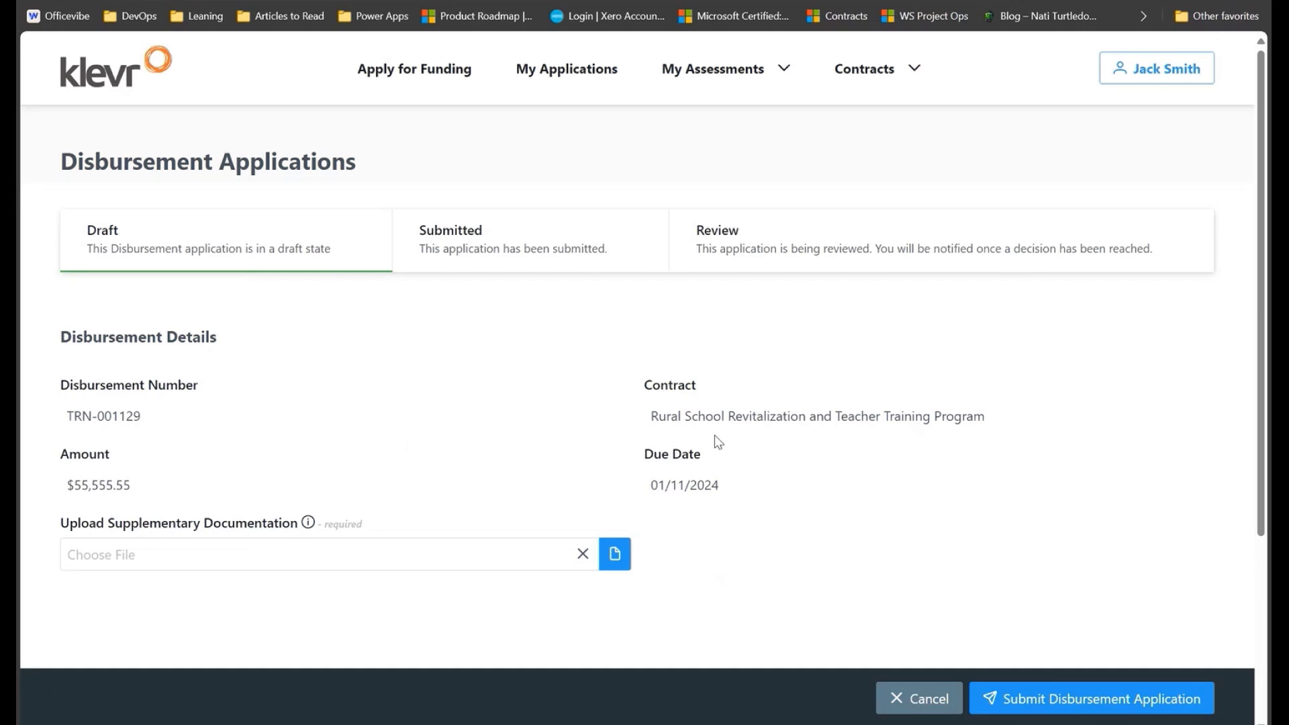
left_click(27, 0)
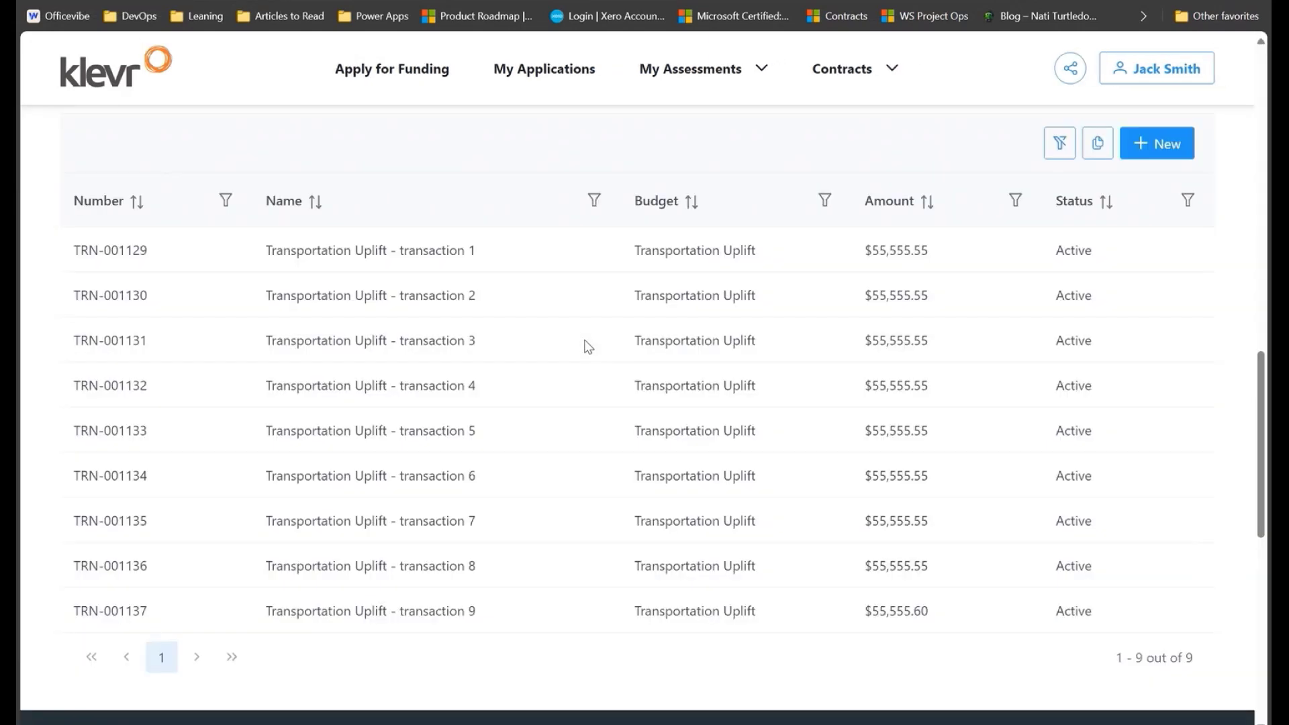
Review the contract's remaining disbursements and its contract budgets, and return to the general contract details.
scroll(575, 256, "down", 3)
scroll(576, 256, "down", 4)
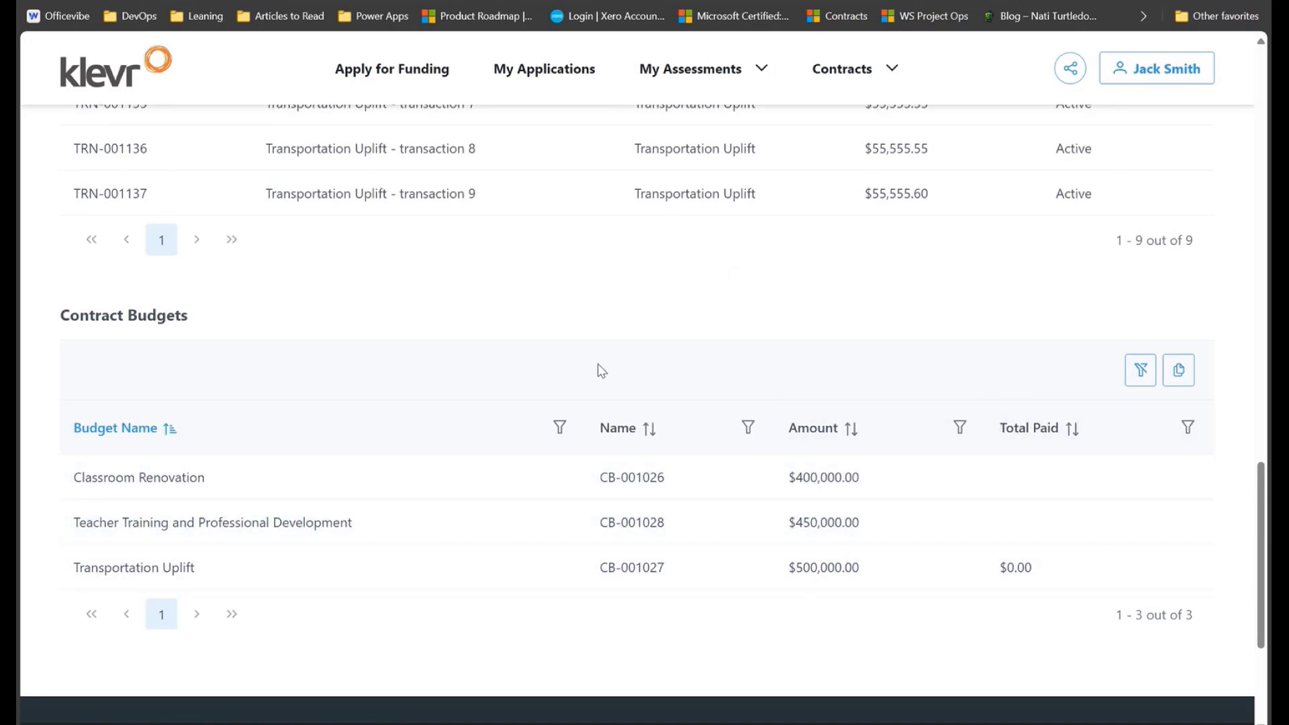
scroll(411, 444, "up", 3)
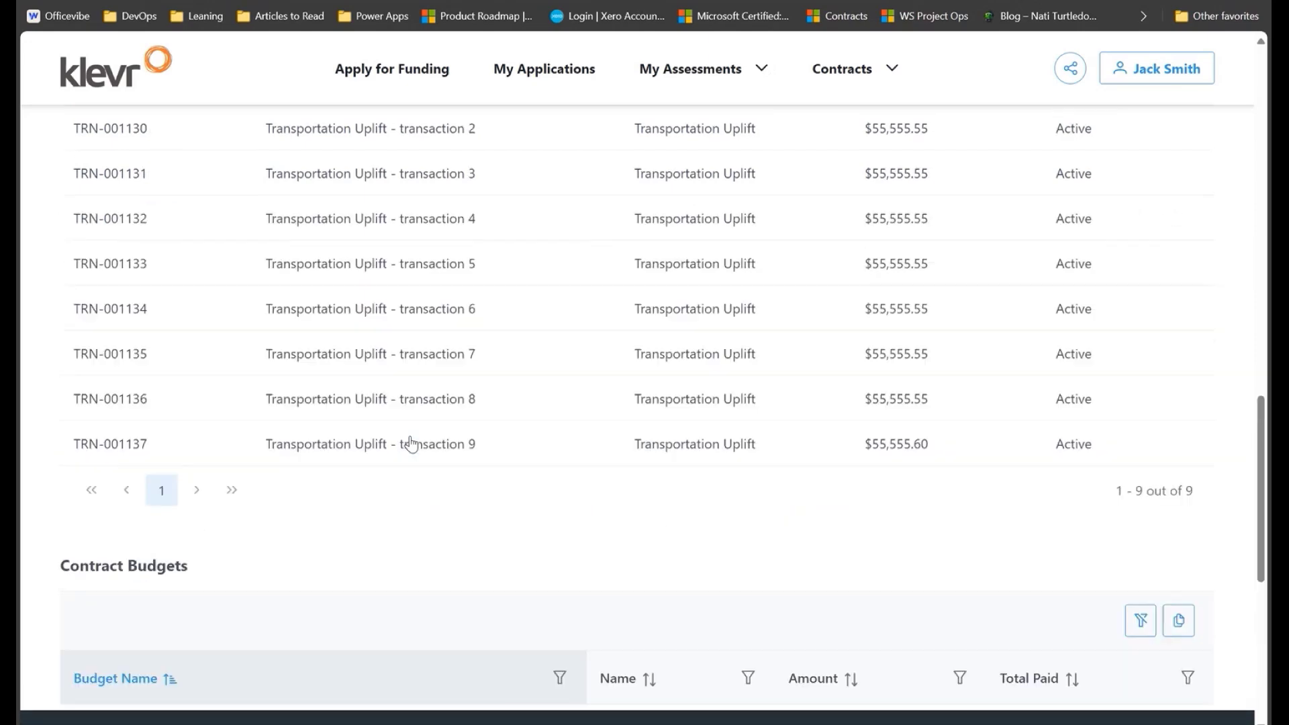
scroll(665, 432, "up", 8)
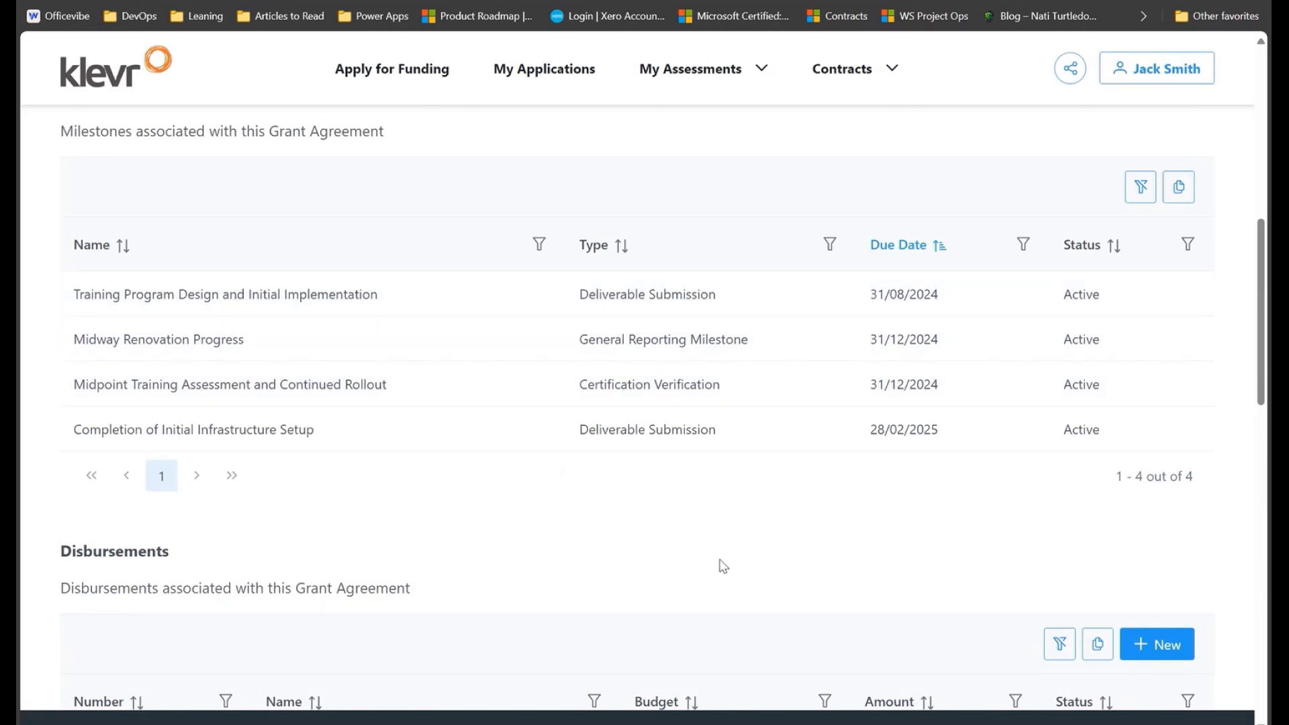
scroll(604, 510, "up", 5)
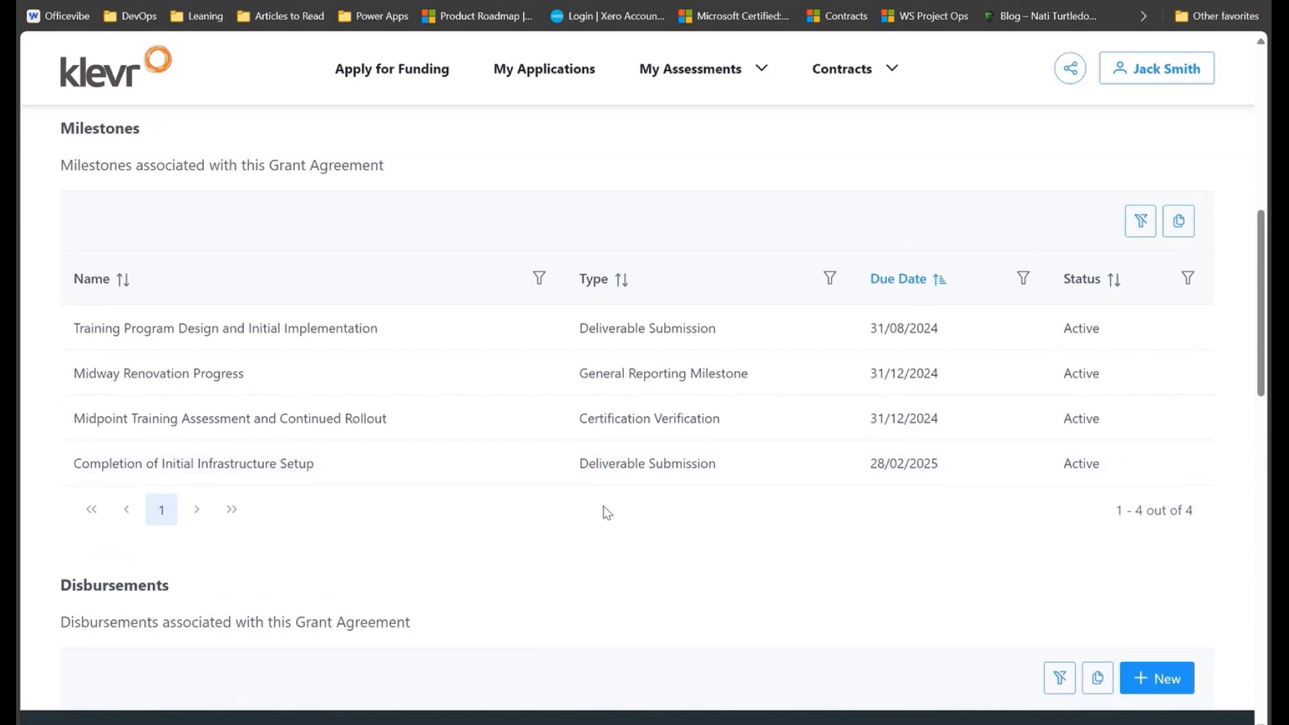
scroll(606, 507, "up", 4)
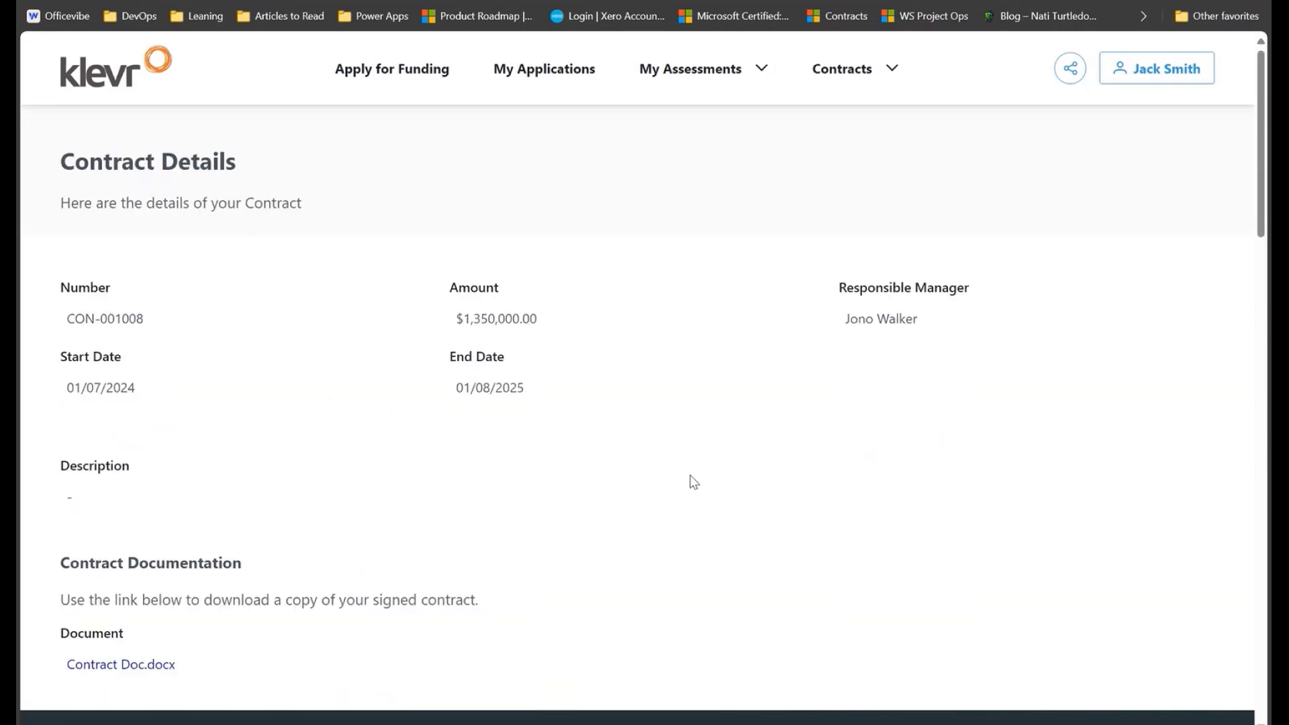
Point out the responsible manager and the amount in the contract details by highlighting them.
scroll(694, 483, "down", 3)
scroll(695, 483, "up", 3)
left_click_drag(843, 321, 936, 336)
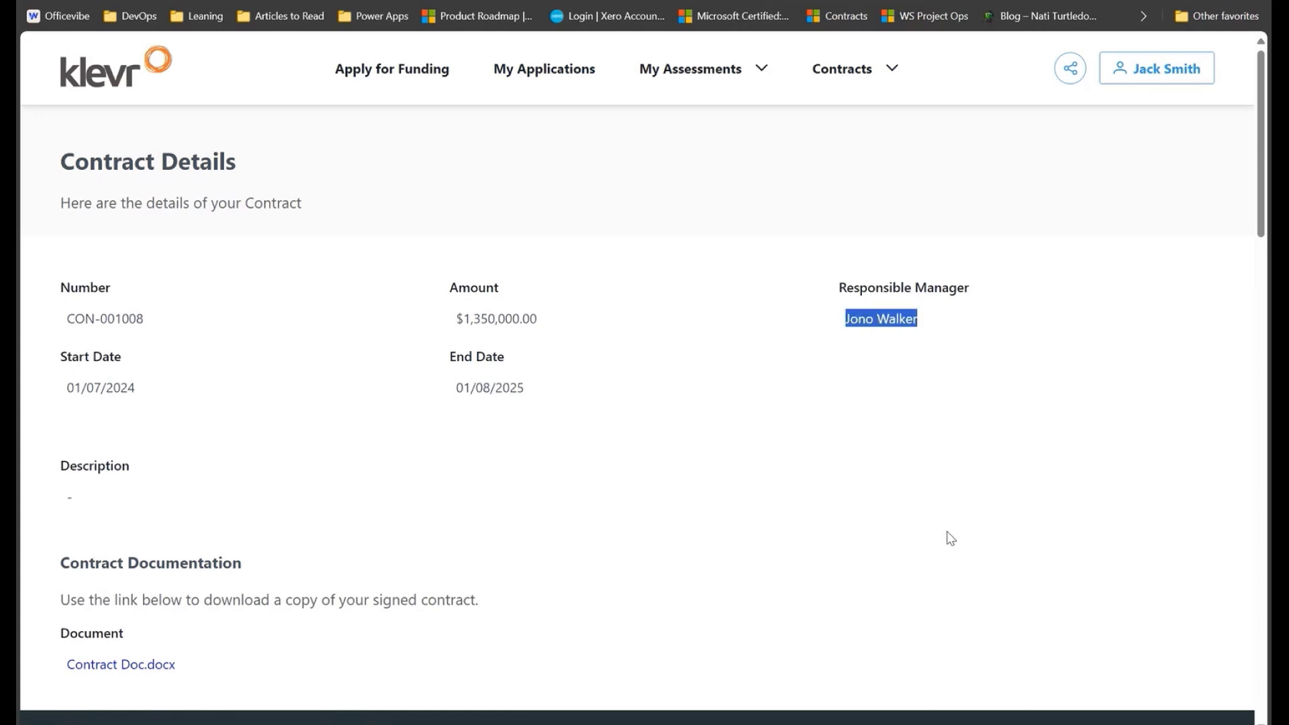
left_click(838, 461)
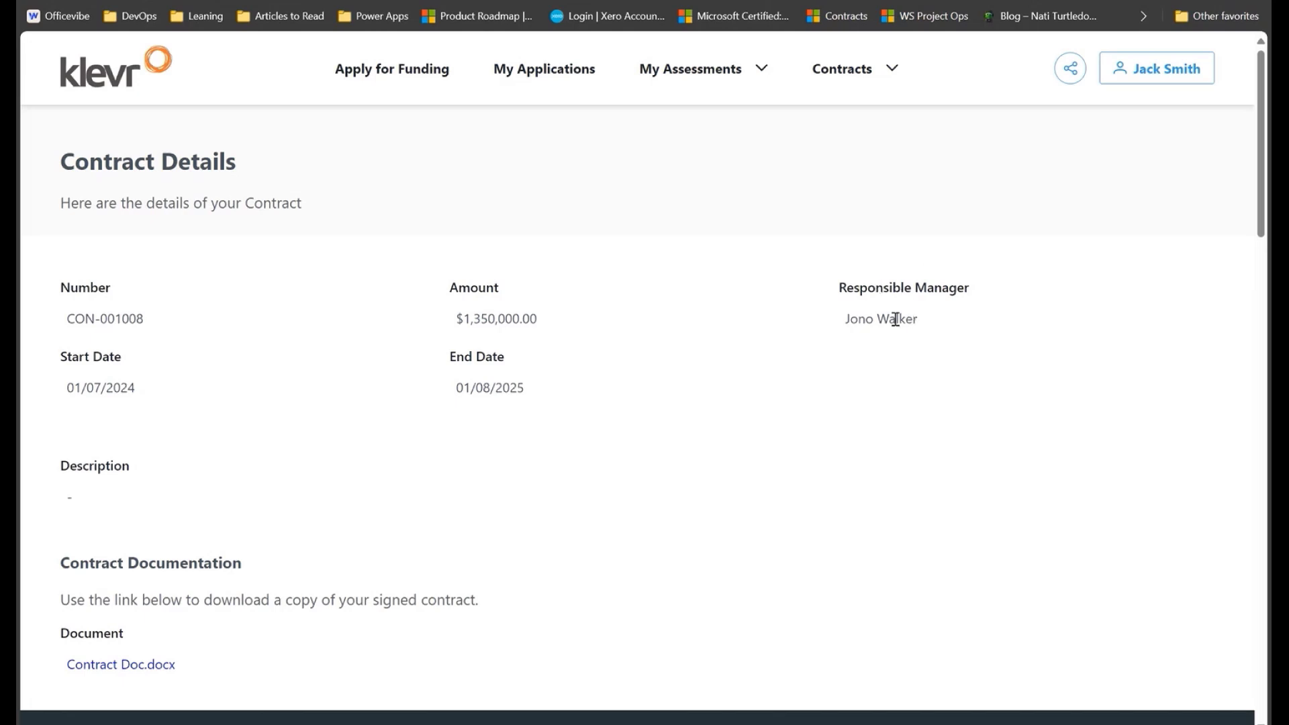
left_click_drag(839, 323, 939, 329)
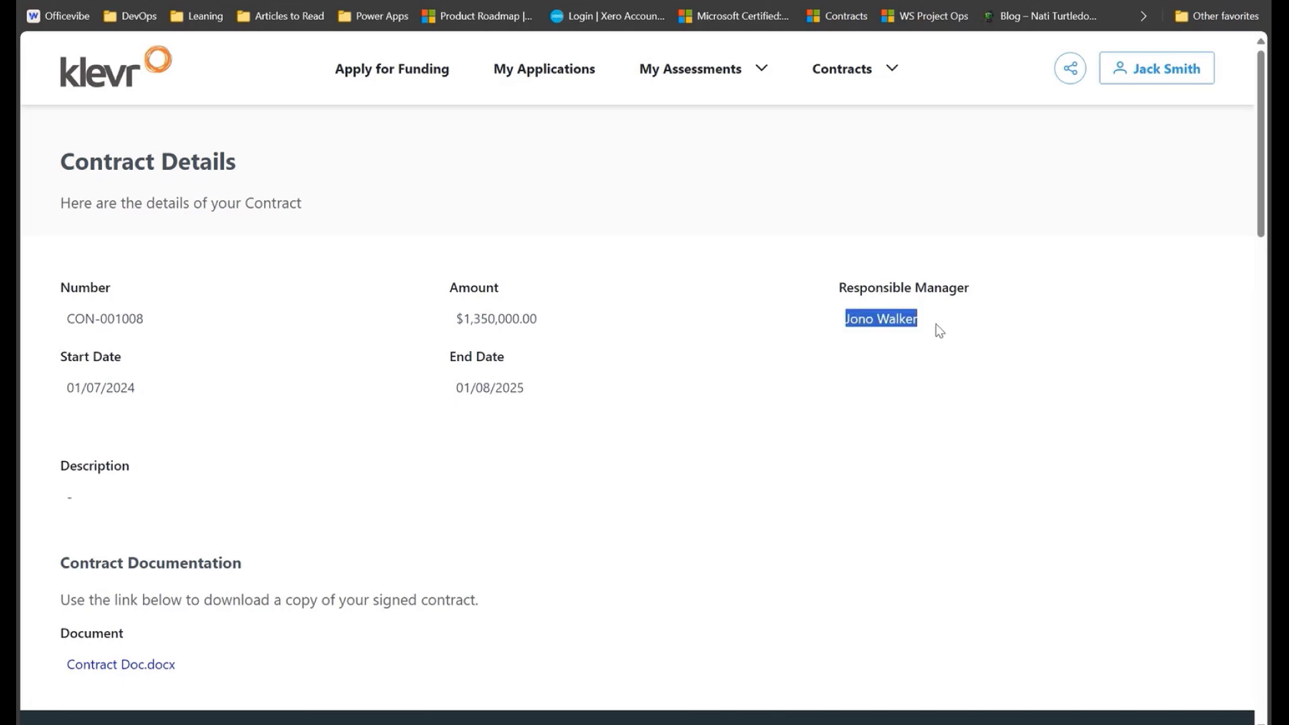
left_click(820, 480)
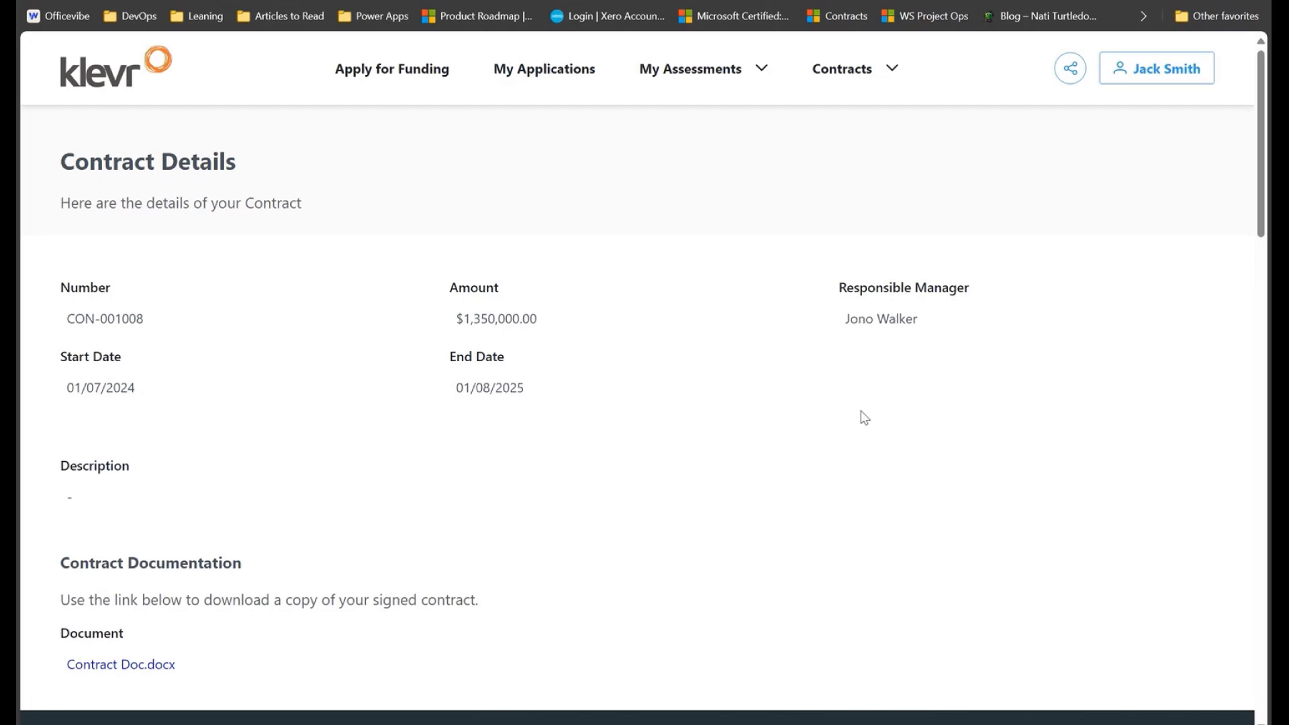
triple_click(859, 316)
left_click(876, 347)
left_click_drag(468, 312, 485, 344)
left_click(762, 201)
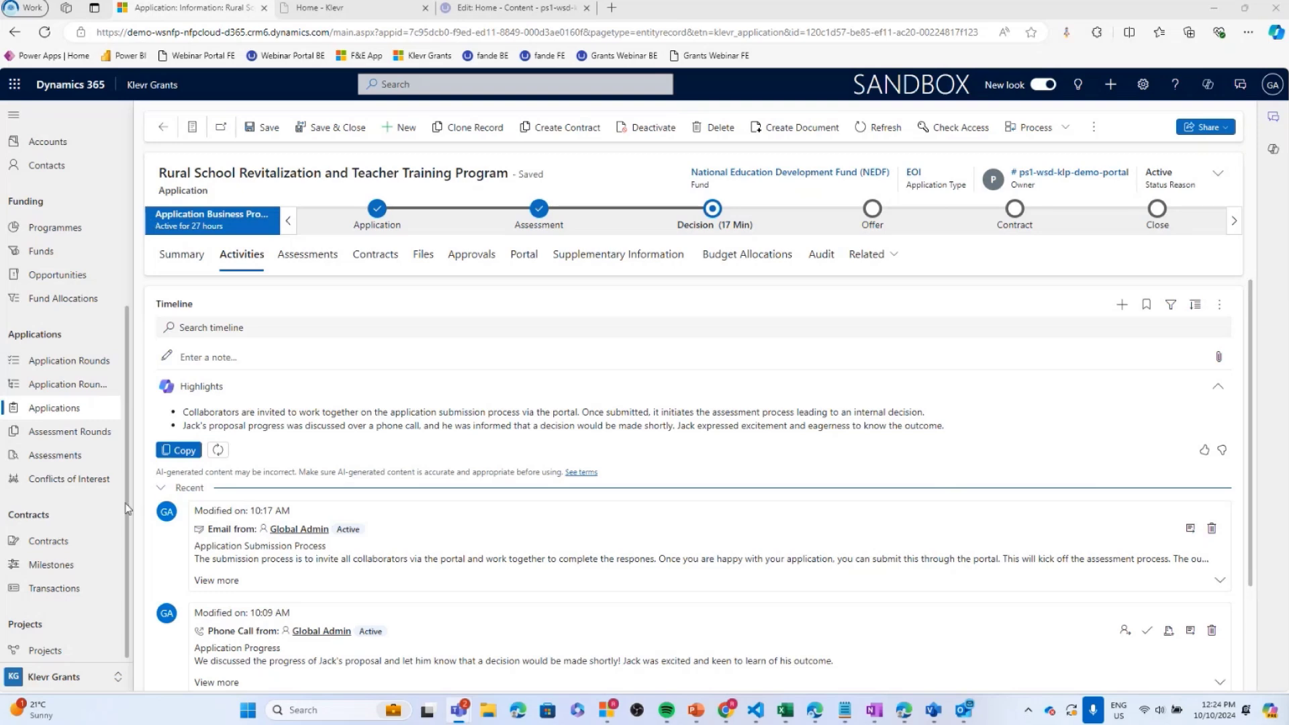
Open the Rural School Revitalization and Teacher Training Program contract, set its status reason to Active and save it.
left_click(53, 542)
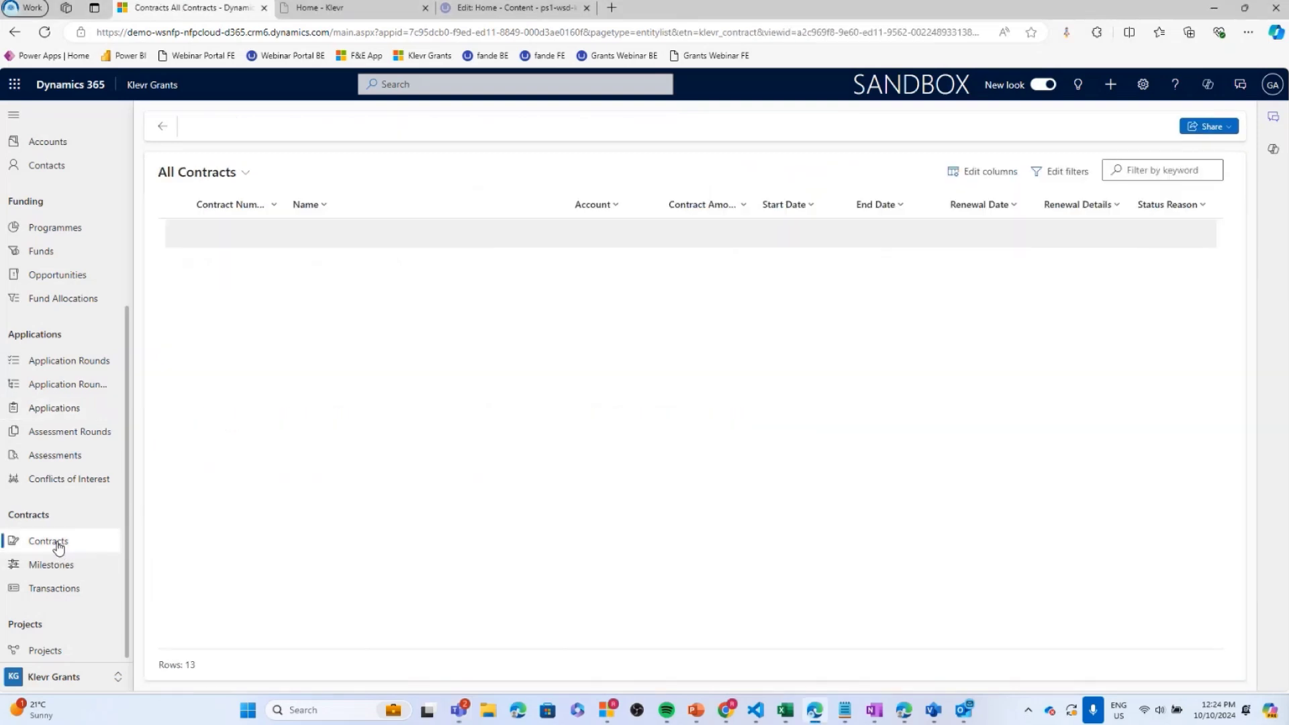
left_click(360, 462)
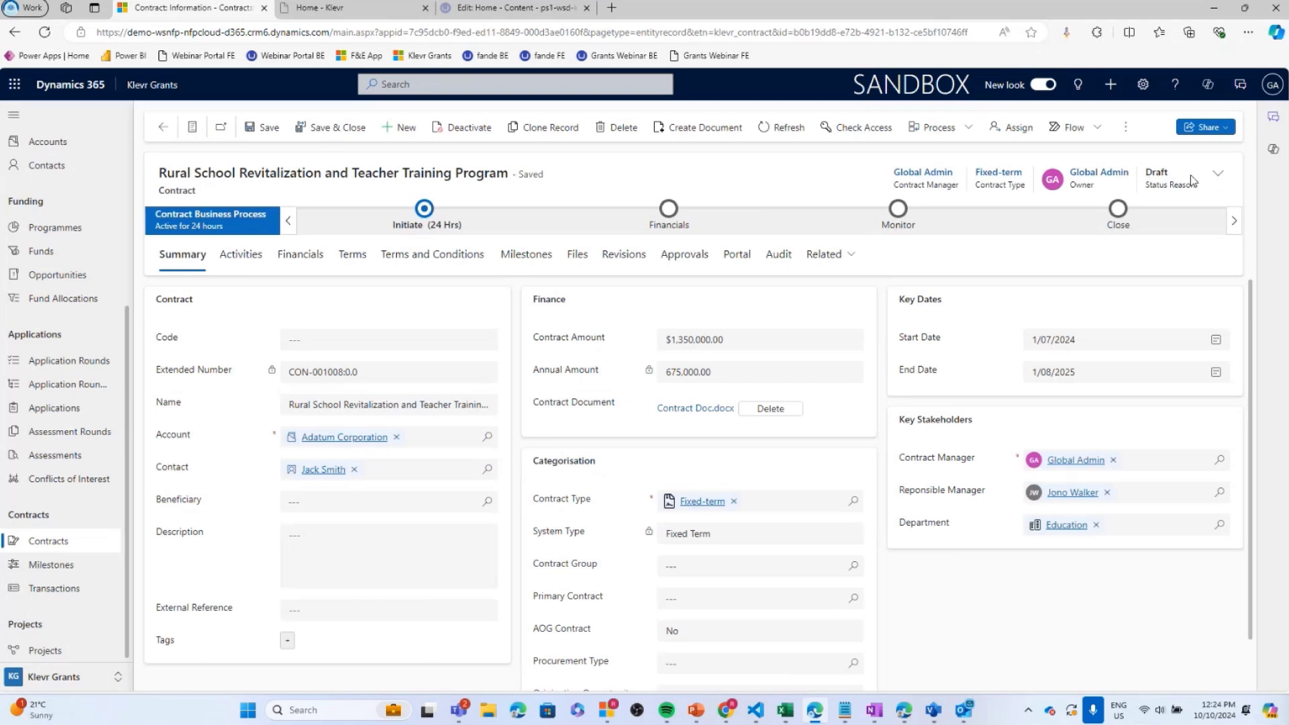
left_click(1217, 173)
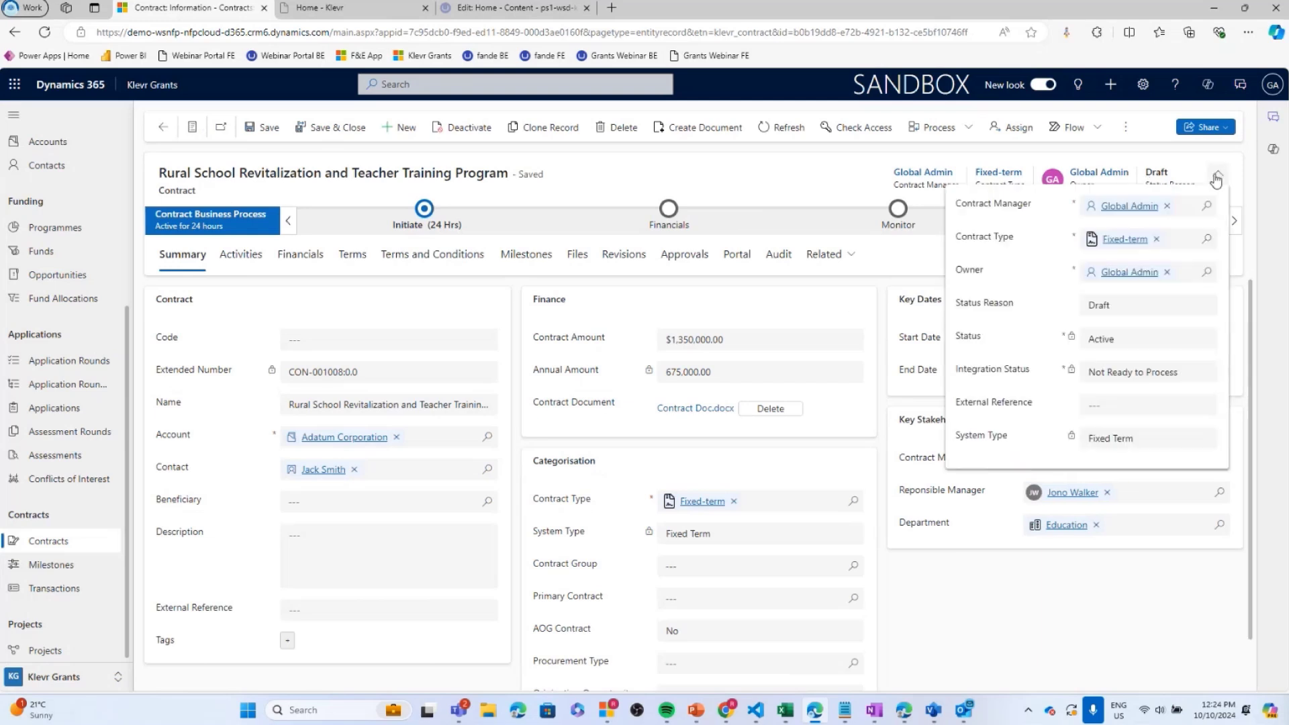
left_click(1096, 308)
left_click(1115, 374)
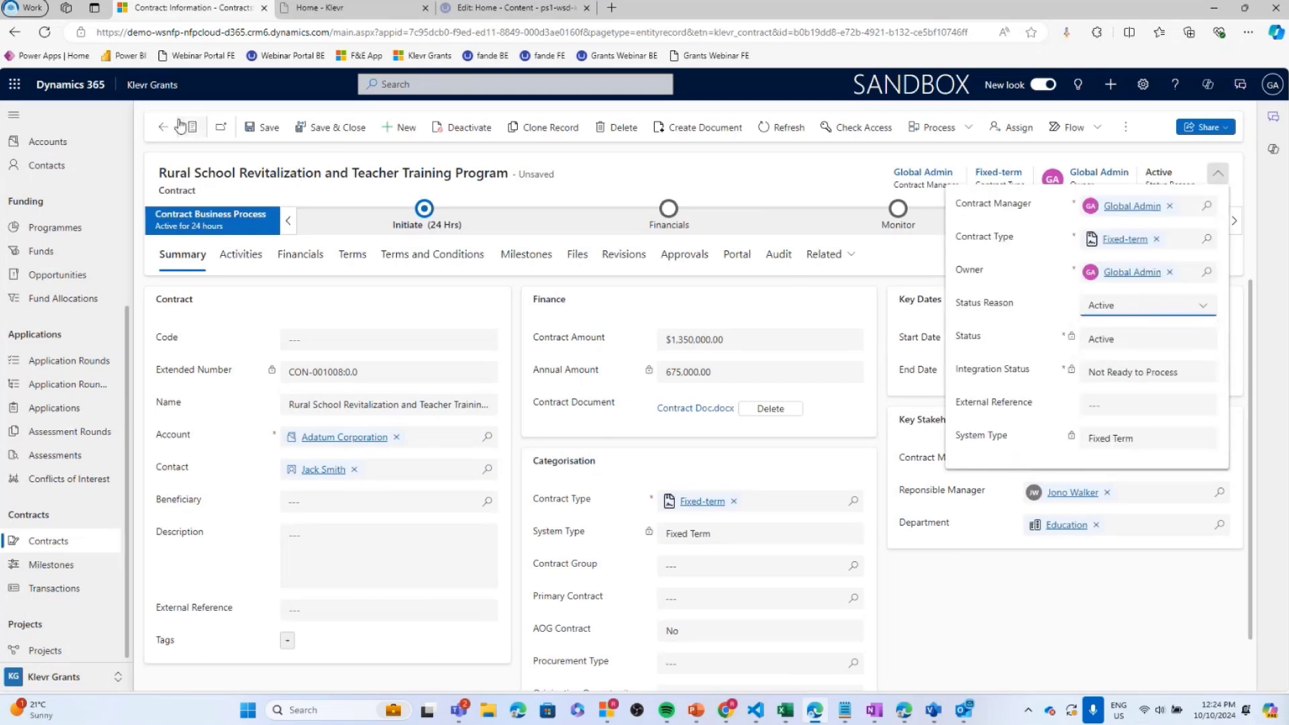
left_click(266, 139)
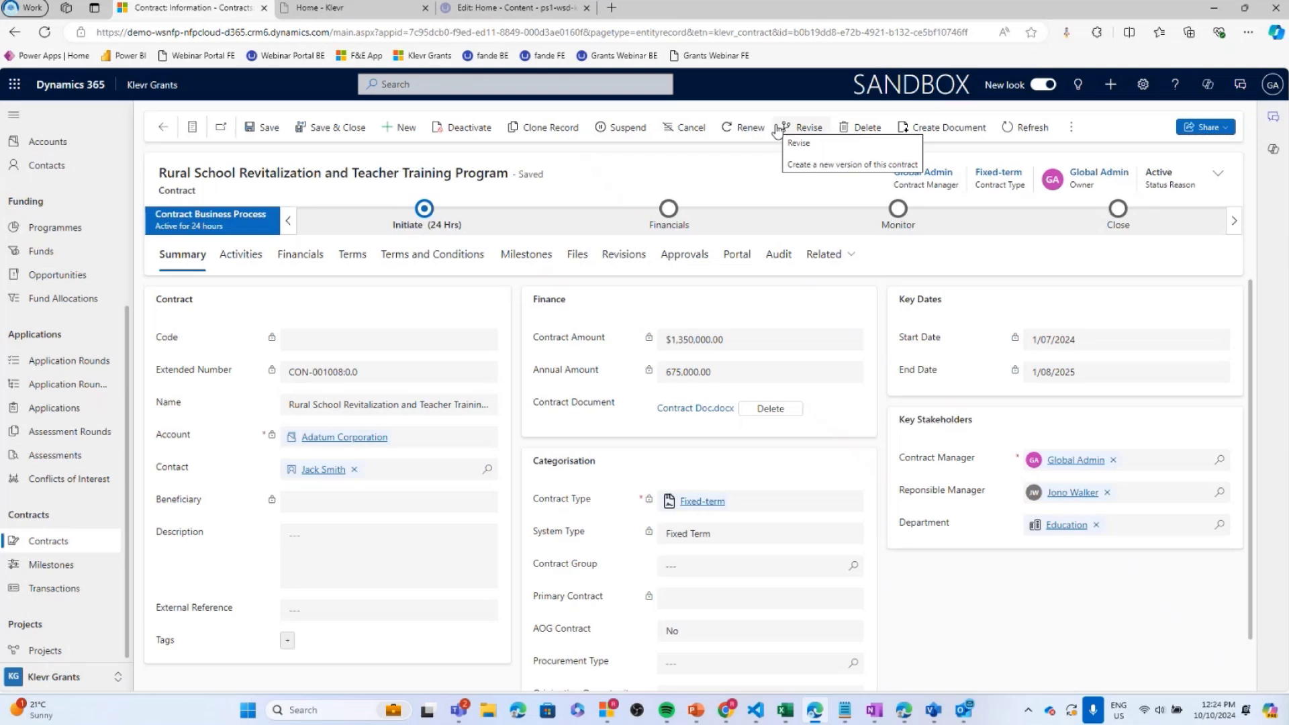
Inspect the contract's suspension confirmation form, close it without suspending, and highlight the version part of the contract's extended number.
left_click(615, 130)
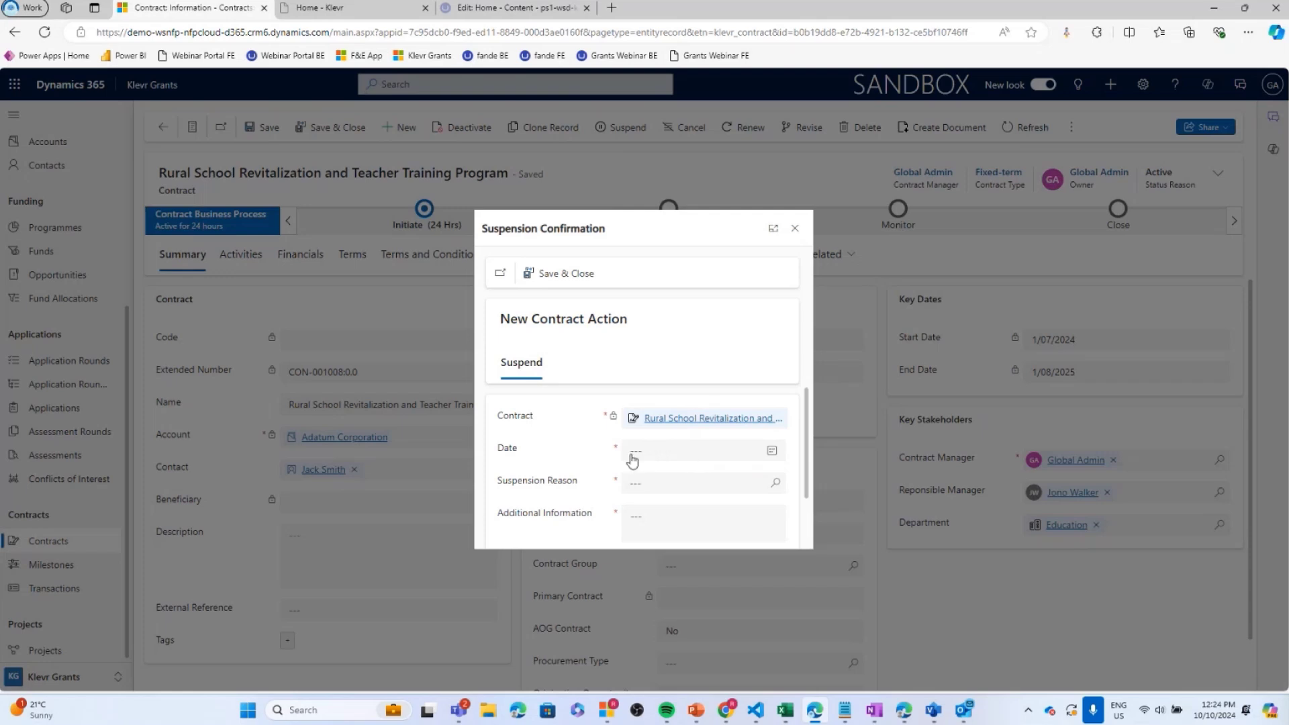
left_click(795, 229)
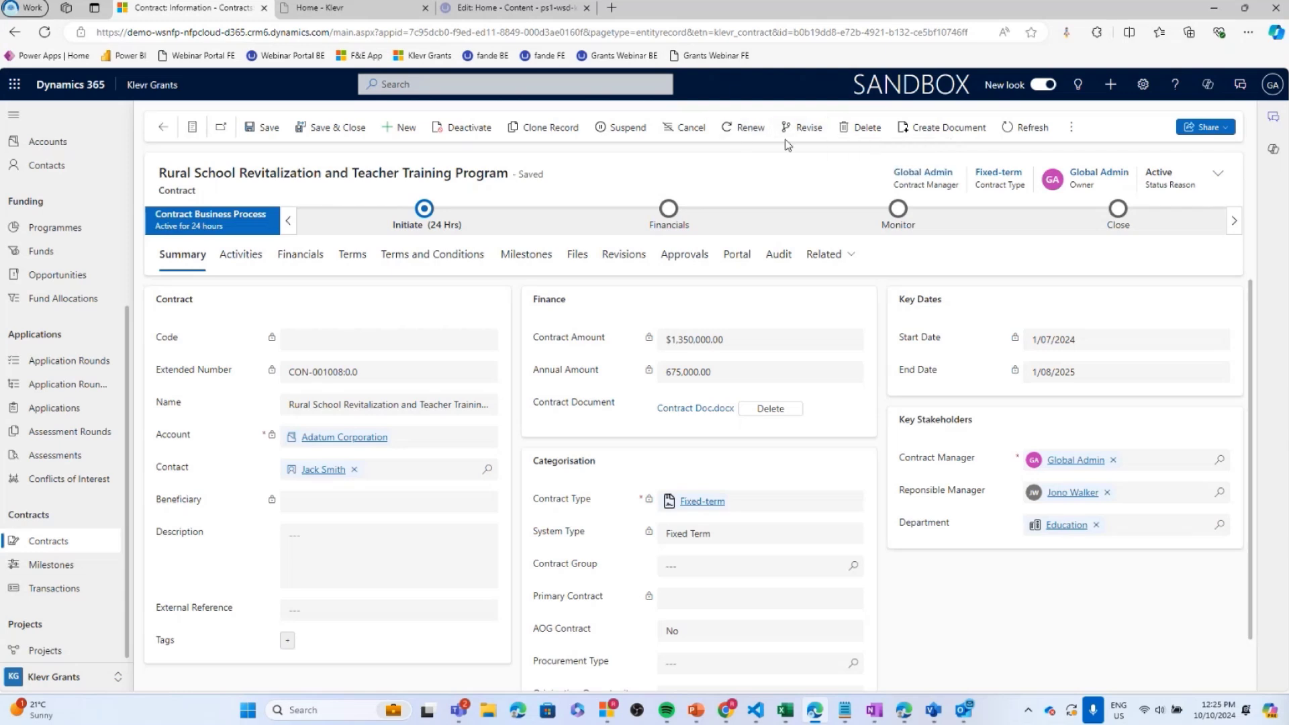
left_click_drag(369, 378, 288, 377)
left_click(335, 374)
left_click_drag(354, 372, 334, 373)
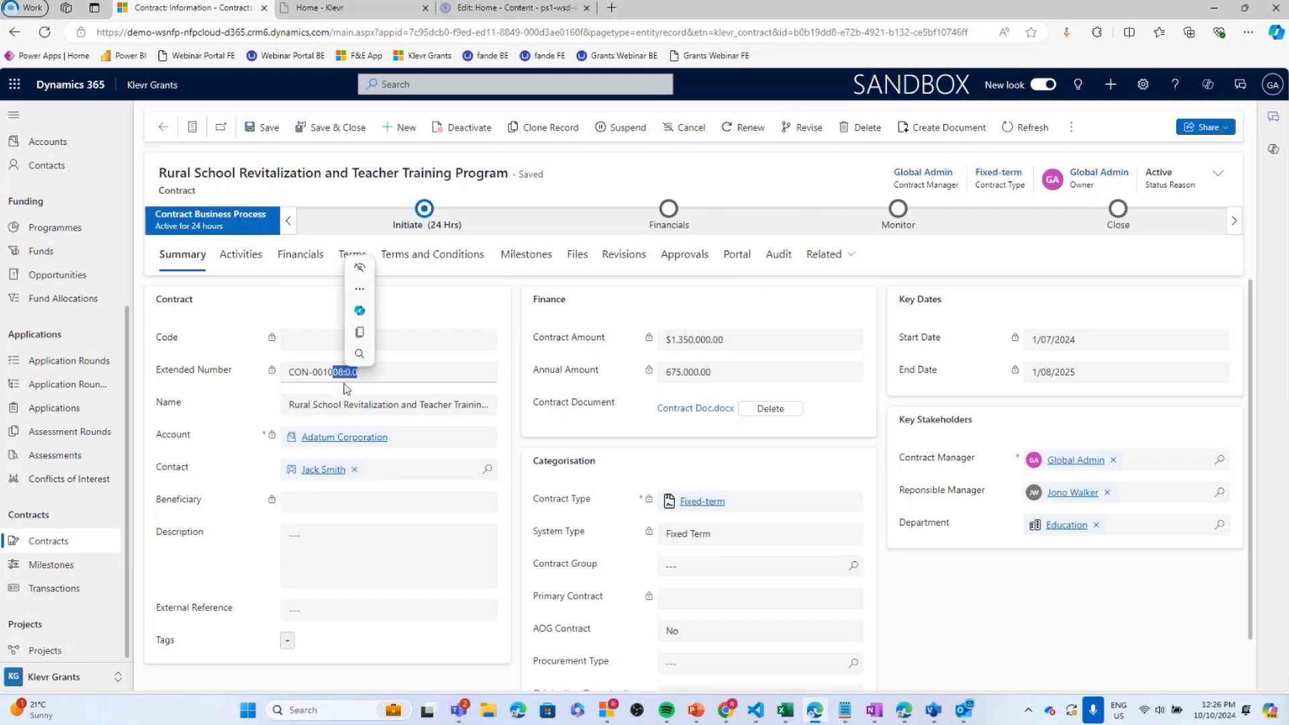
left_click(522, 344)
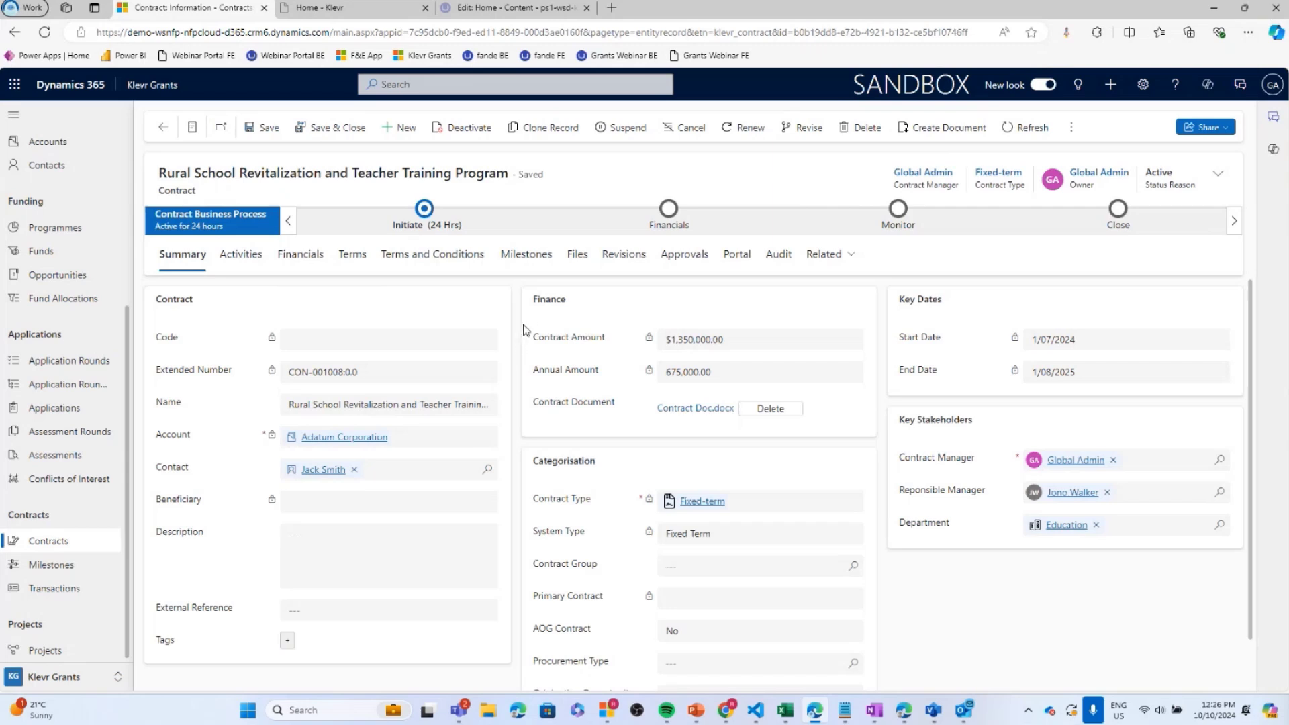
Review the contract's list of milestones with their types and due dates, and return to the contract summary.
left_click(528, 255)
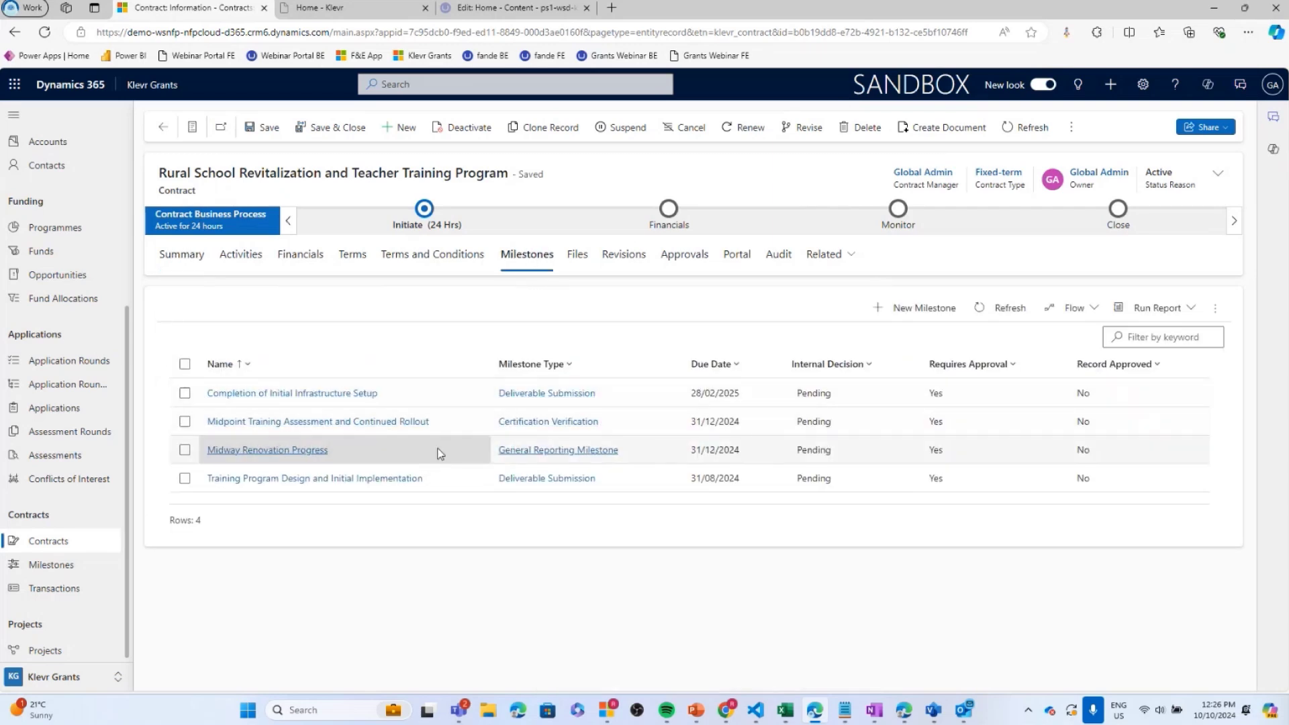
left_click(199, 255)
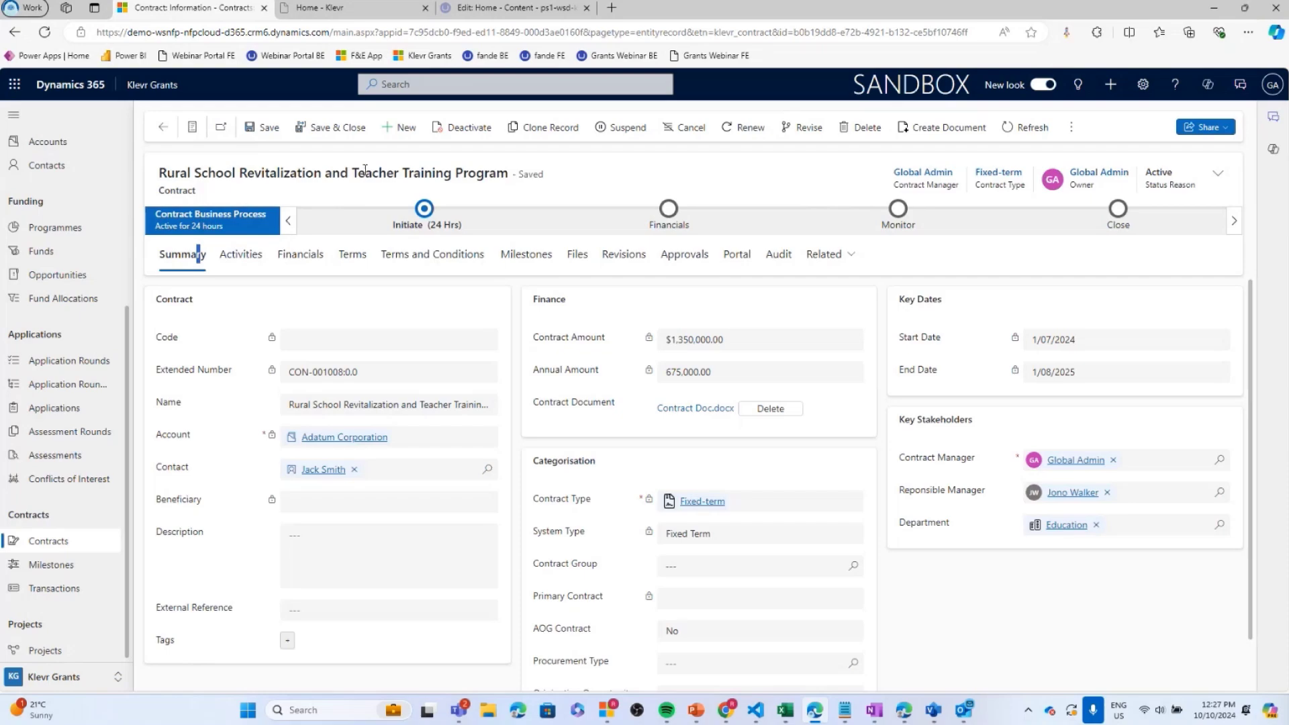
left_click(367, 163)
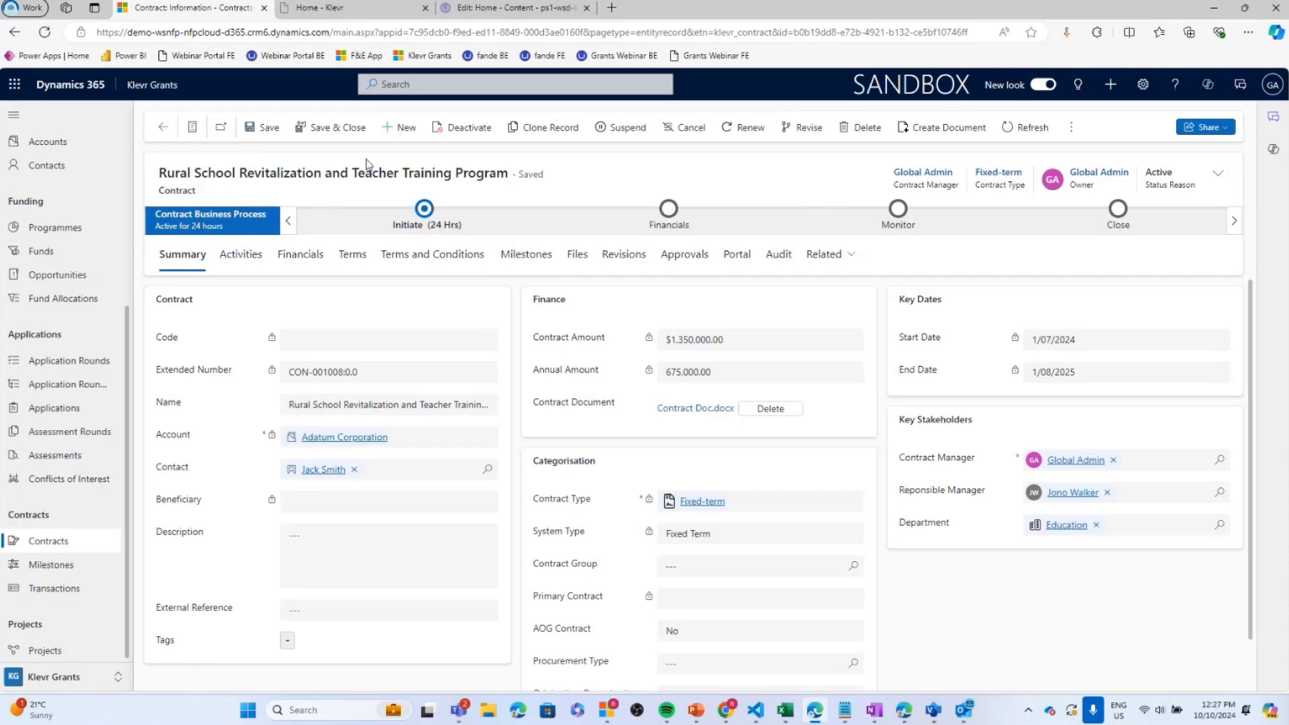